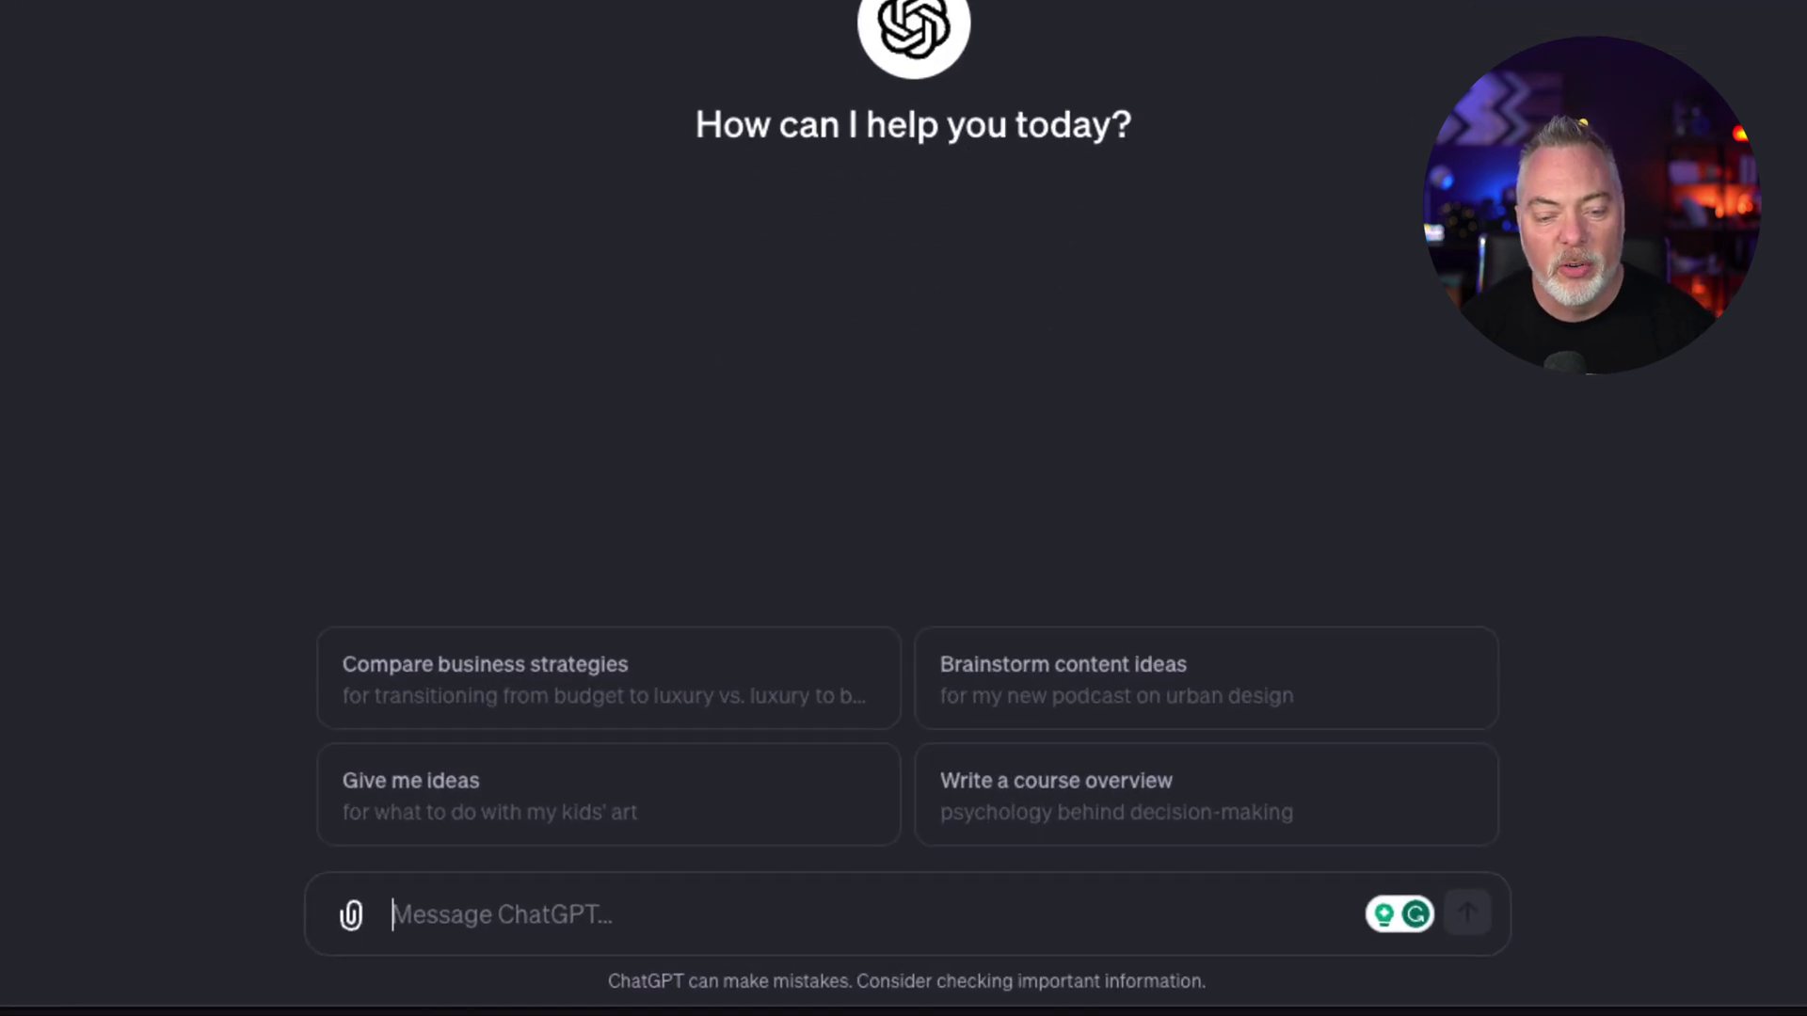
Paste and send the prompt requesting a 20-slide outline about a family moving to Richmond, Virginia.
{"action": "type", "text": "You are a content marketing expert working for a real estate firm.  Create the outline for a 20 slide presentation for a family moving into richmond virginia. Add content for activities that families would enjoy or people on a date. Be positive, whimsical and upbeat."}
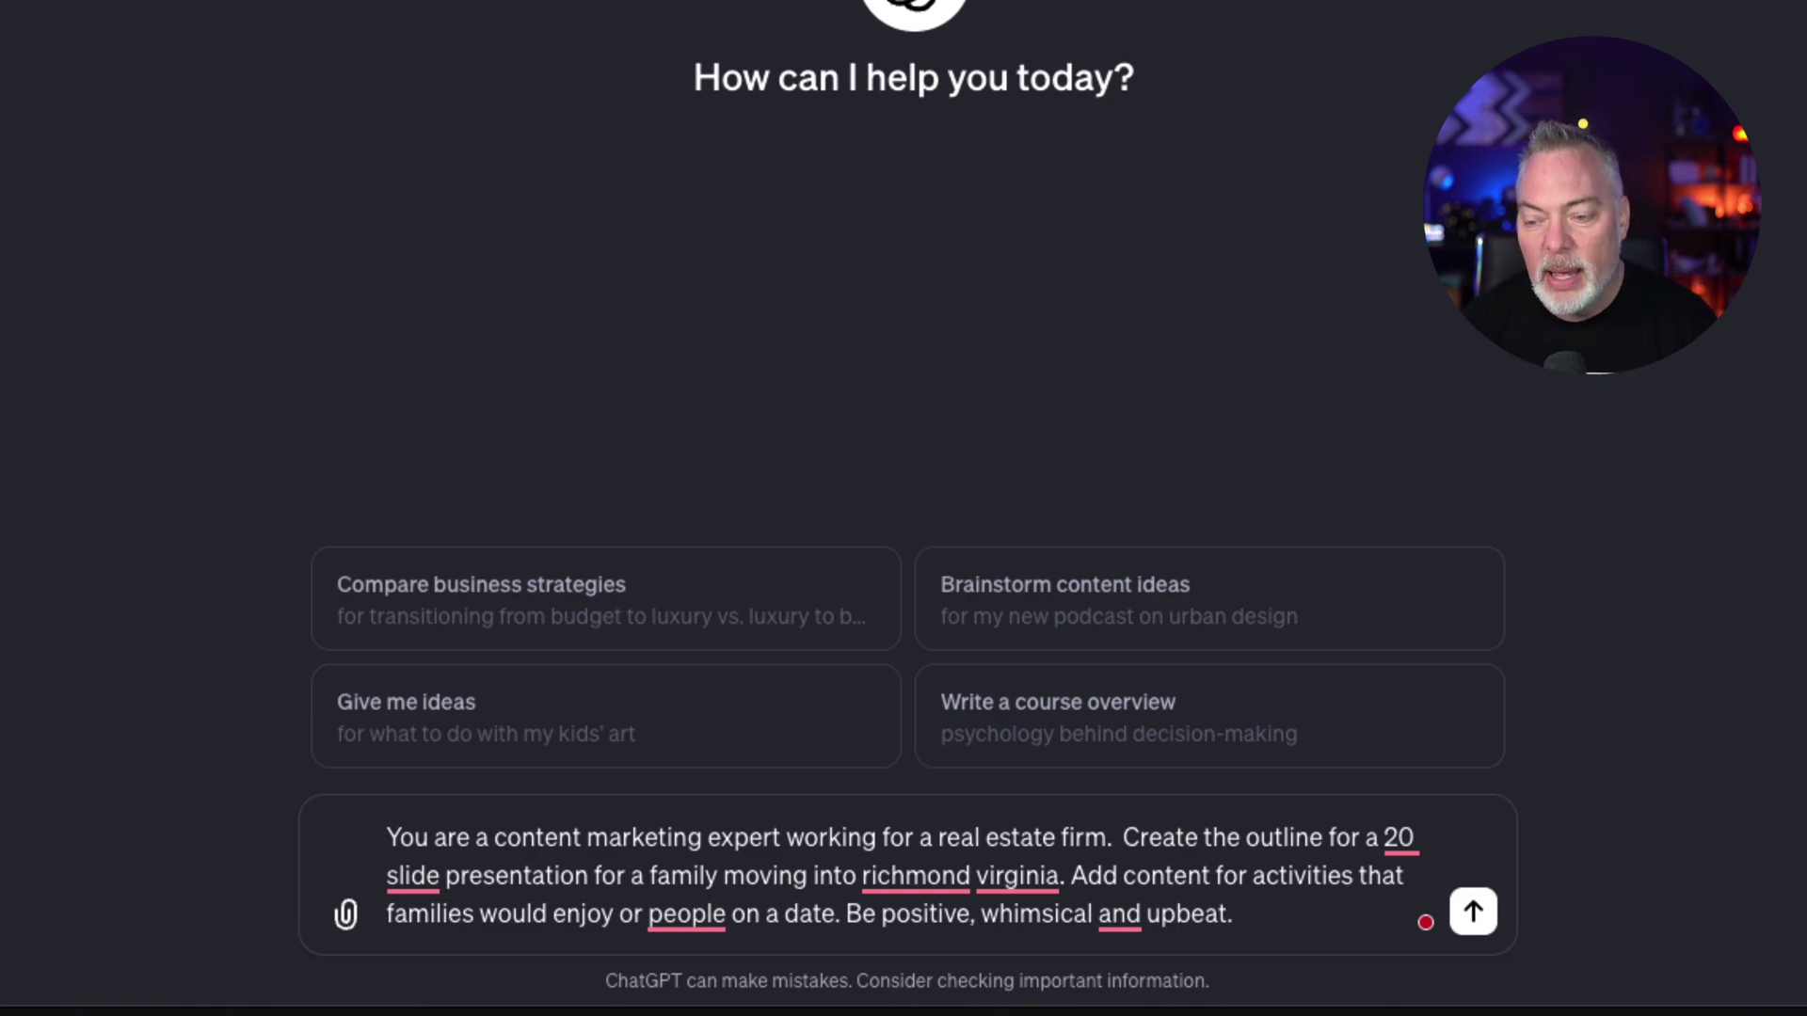
{"action": "key", "text": "Return"}
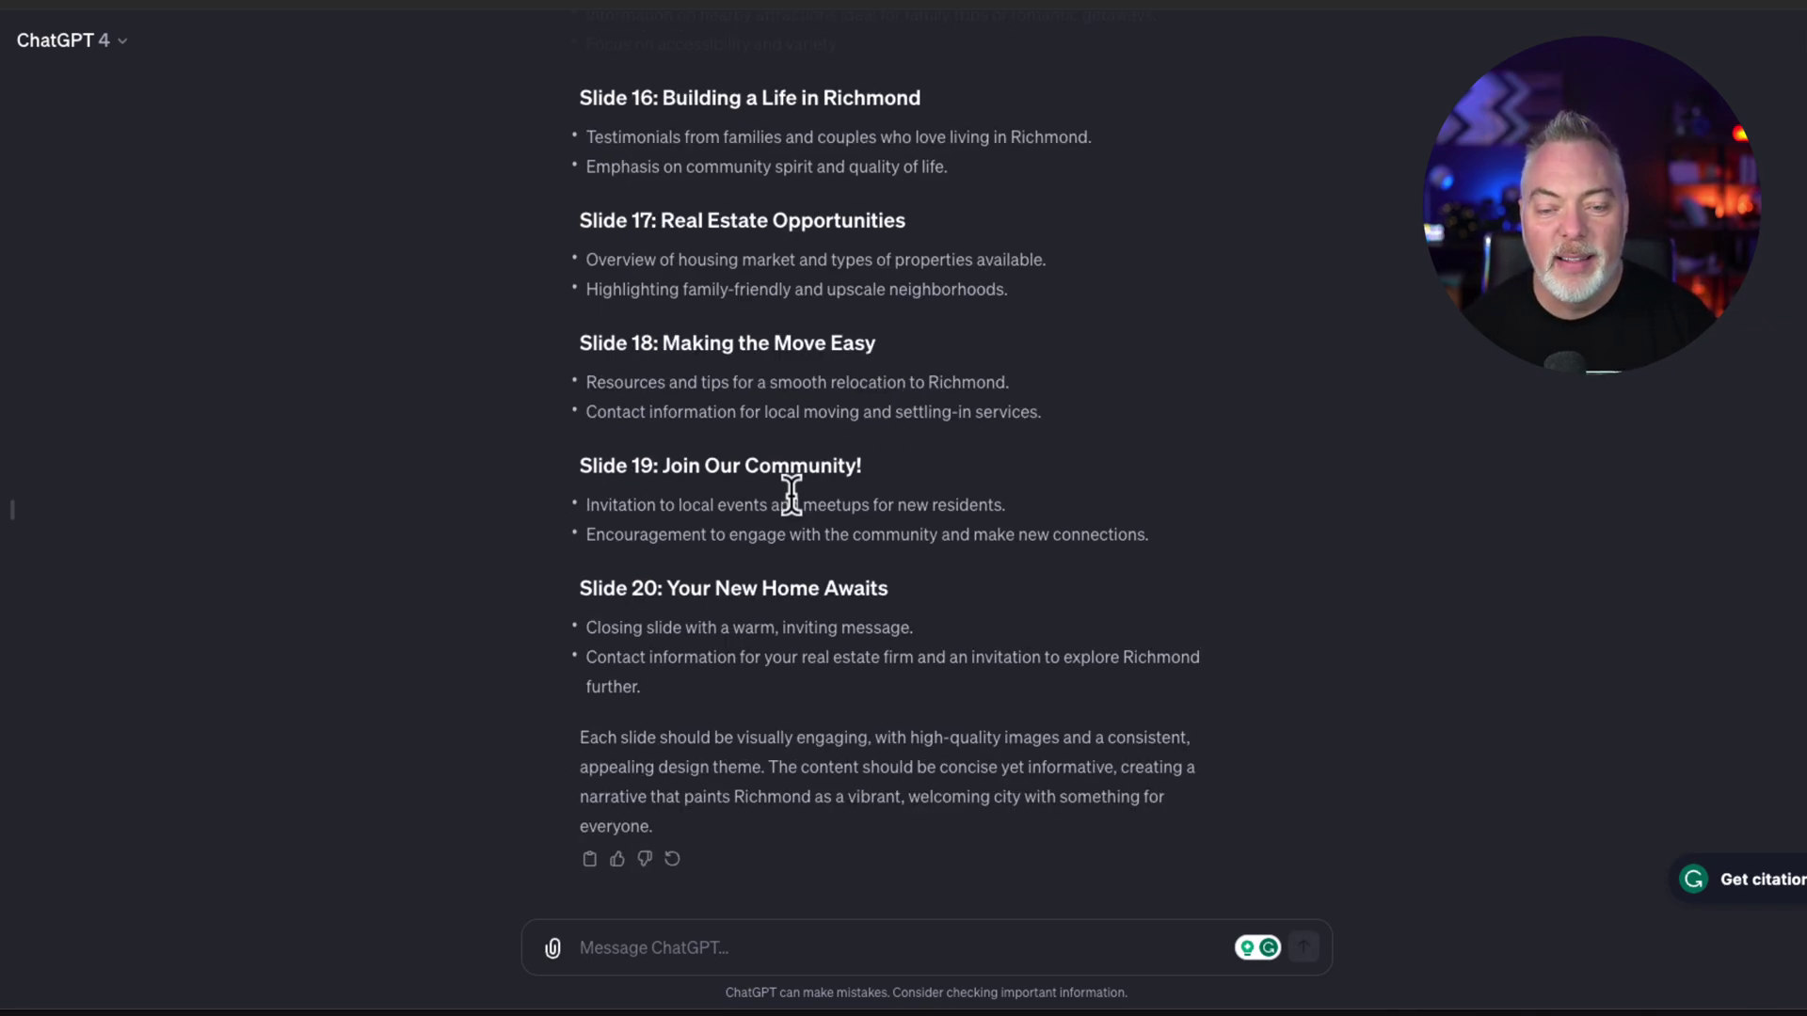
{"action": "scroll", "coordinate": [790, 489], "scroll_direction": "up", "scroll_amount": 3}
{"action": "scroll", "coordinate": [791, 488], "scroll_direction": "up", "scroll_amount": 14}
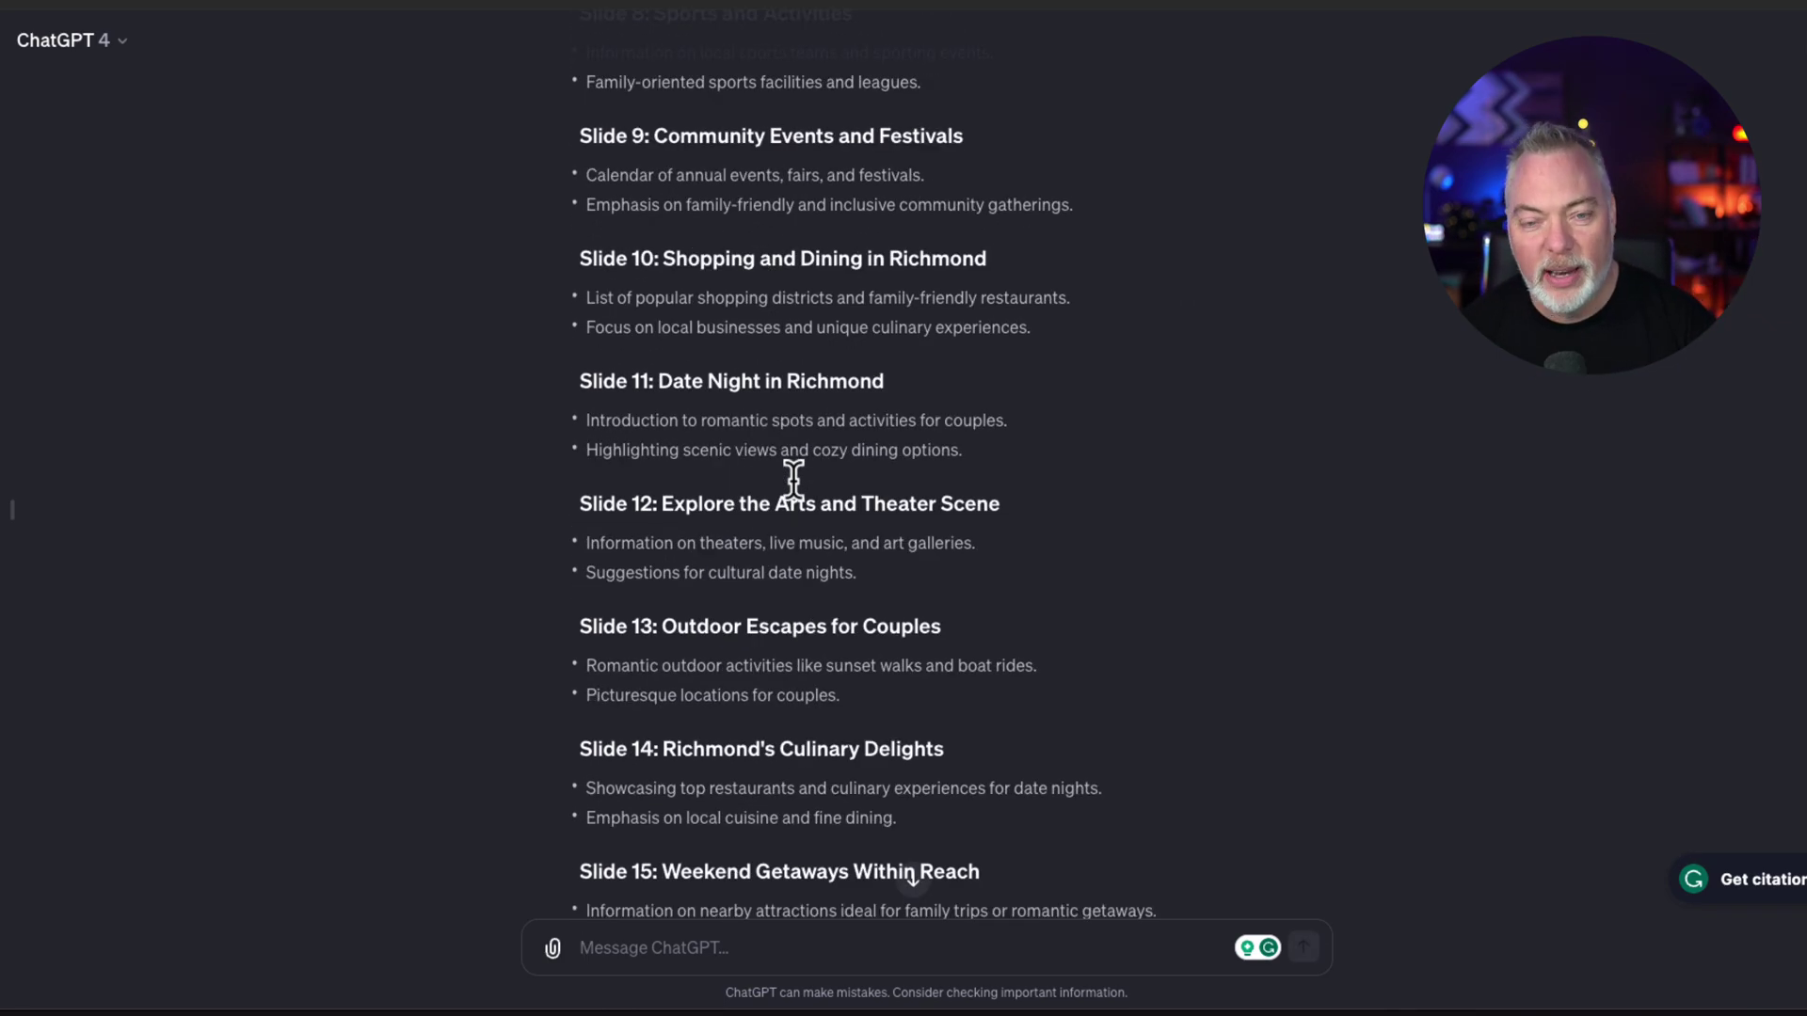
{"action": "scroll", "coordinate": [793, 478], "scroll_direction": "up", "scroll_amount": 6}
{"action": "scroll", "coordinate": [797, 480], "scroll_direction": "down", "scroll_amount": 2}
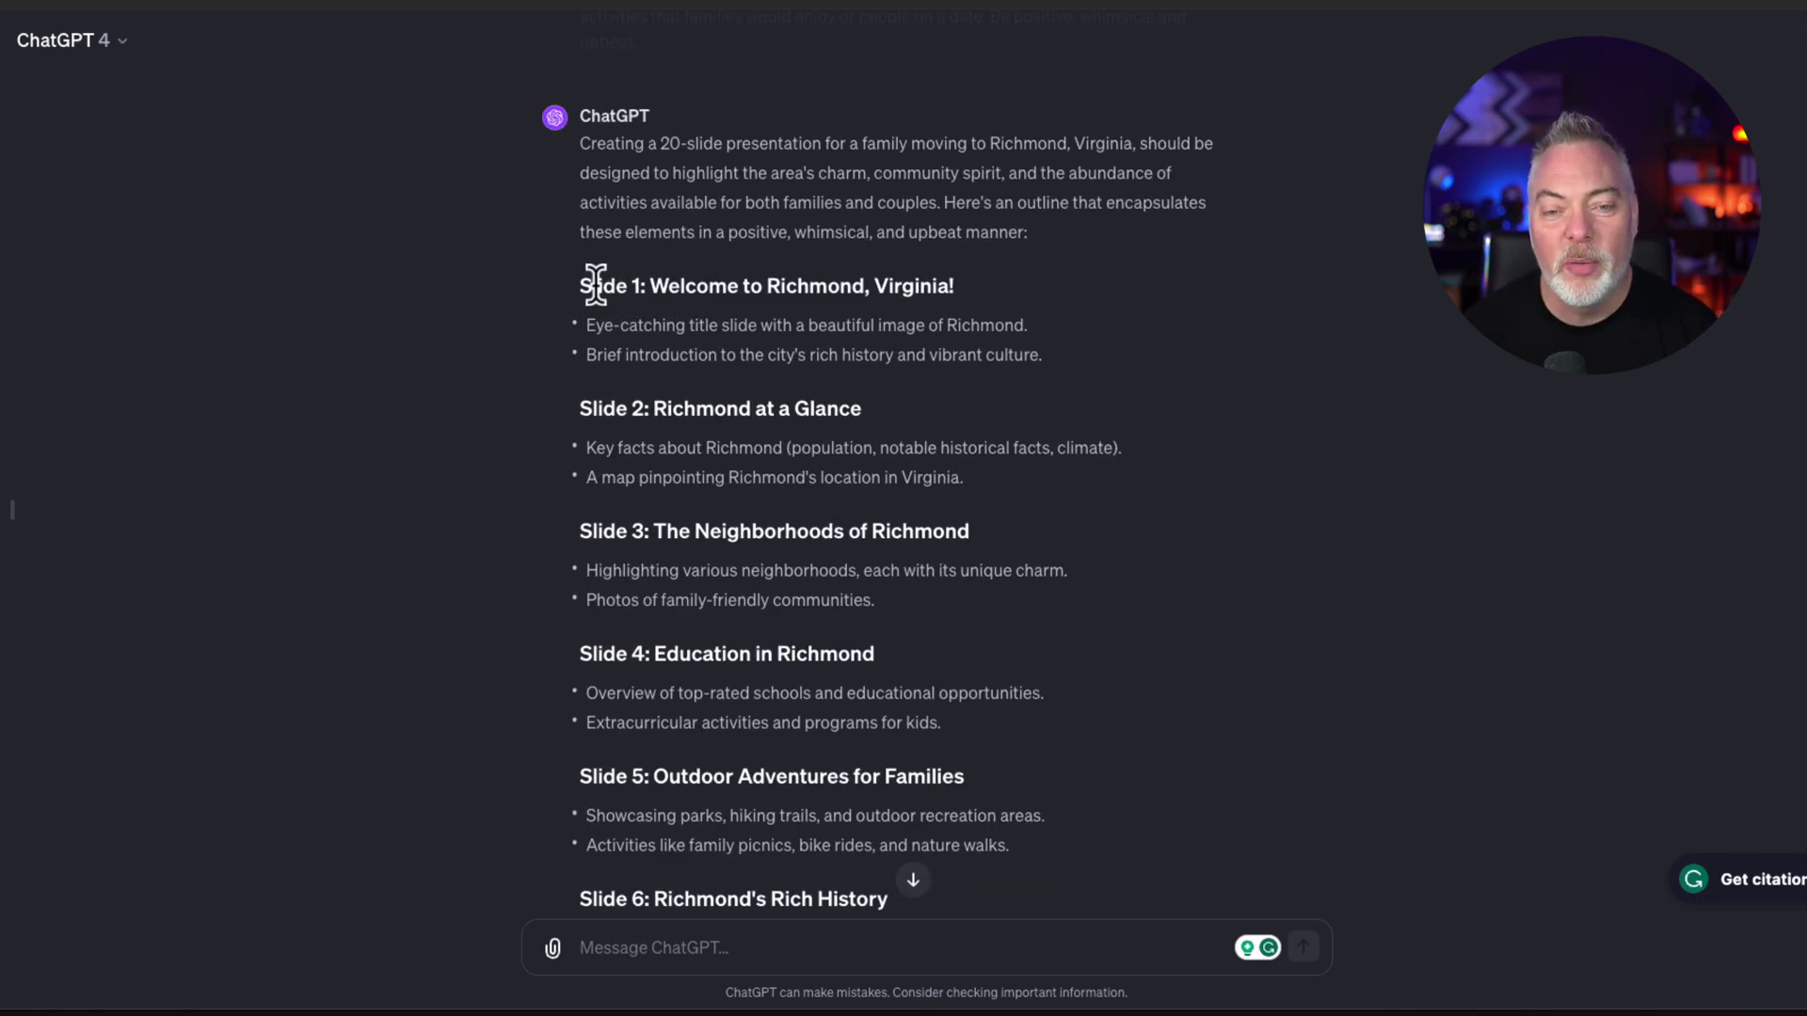
{"action": "scroll", "coordinate": [753, 320], "scroll_direction": "down", "scroll_amount": 3}
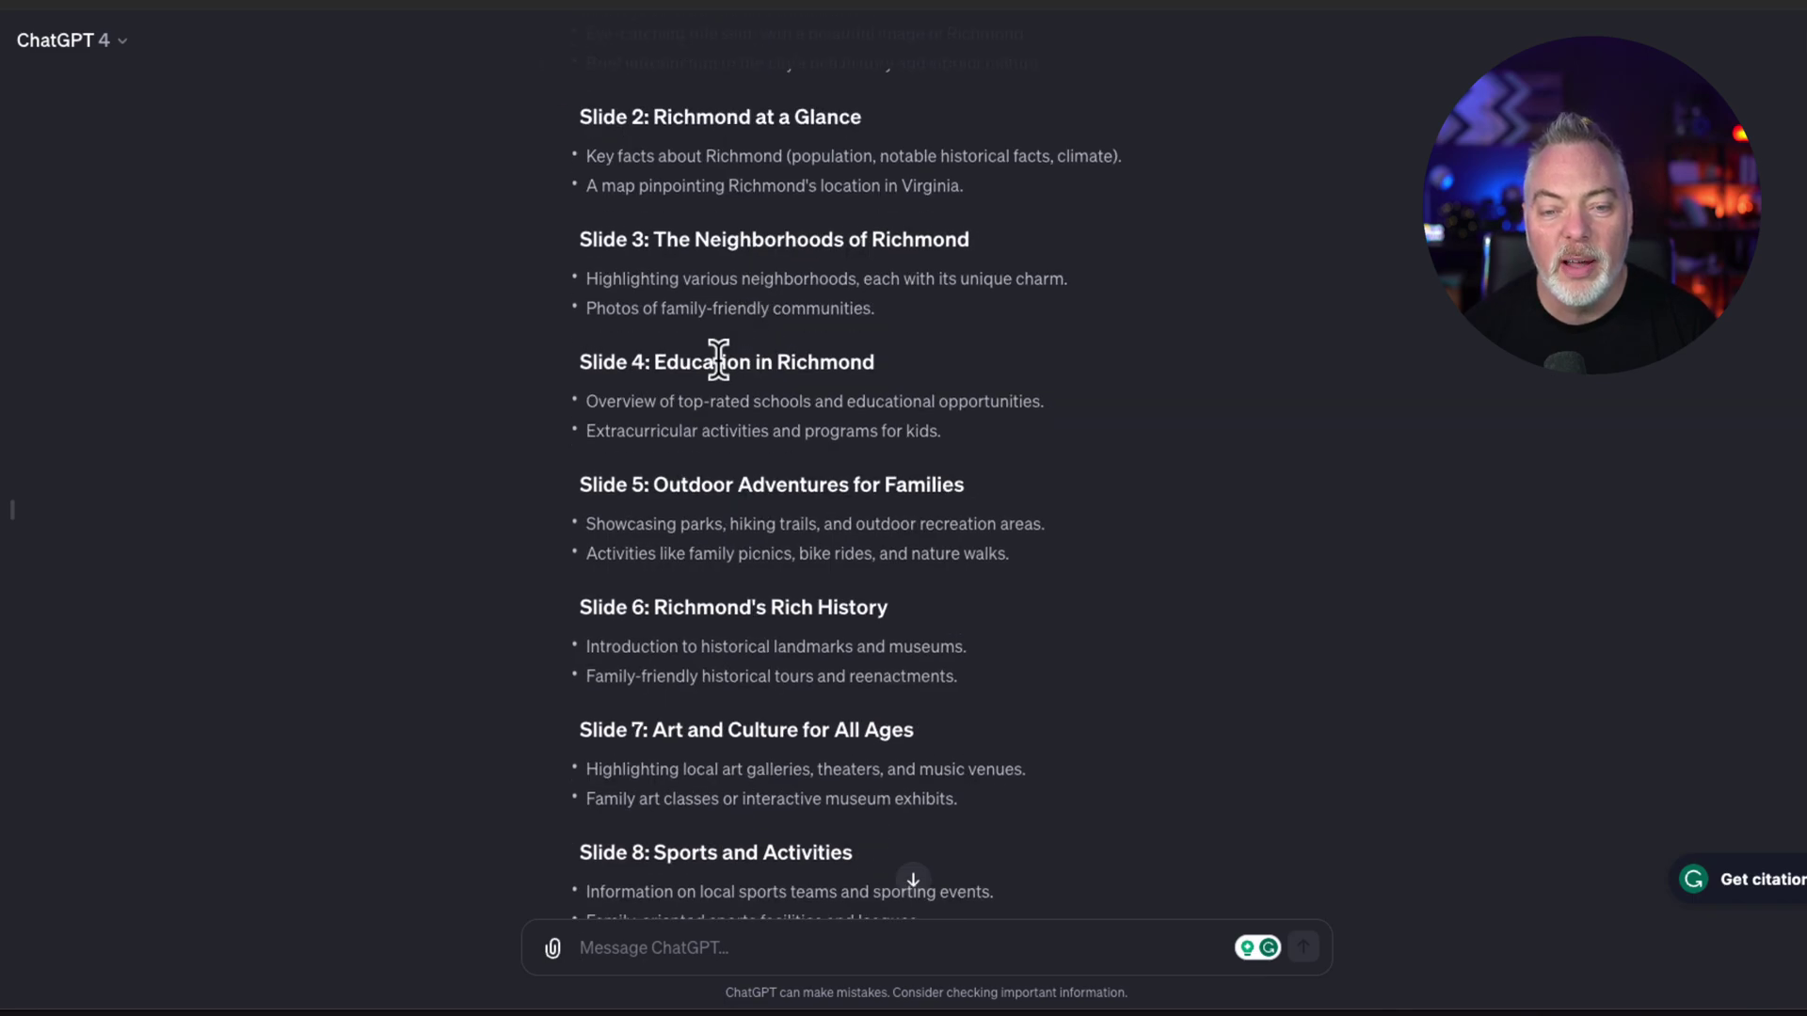
{"action": "scroll", "coordinate": [734, 339], "scroll_direction": "up", "scroll_amount": 1}
{"action": "scroll", "coordinate": [753, 310], "scroll_direction": "up", "scroll_amount": 1}
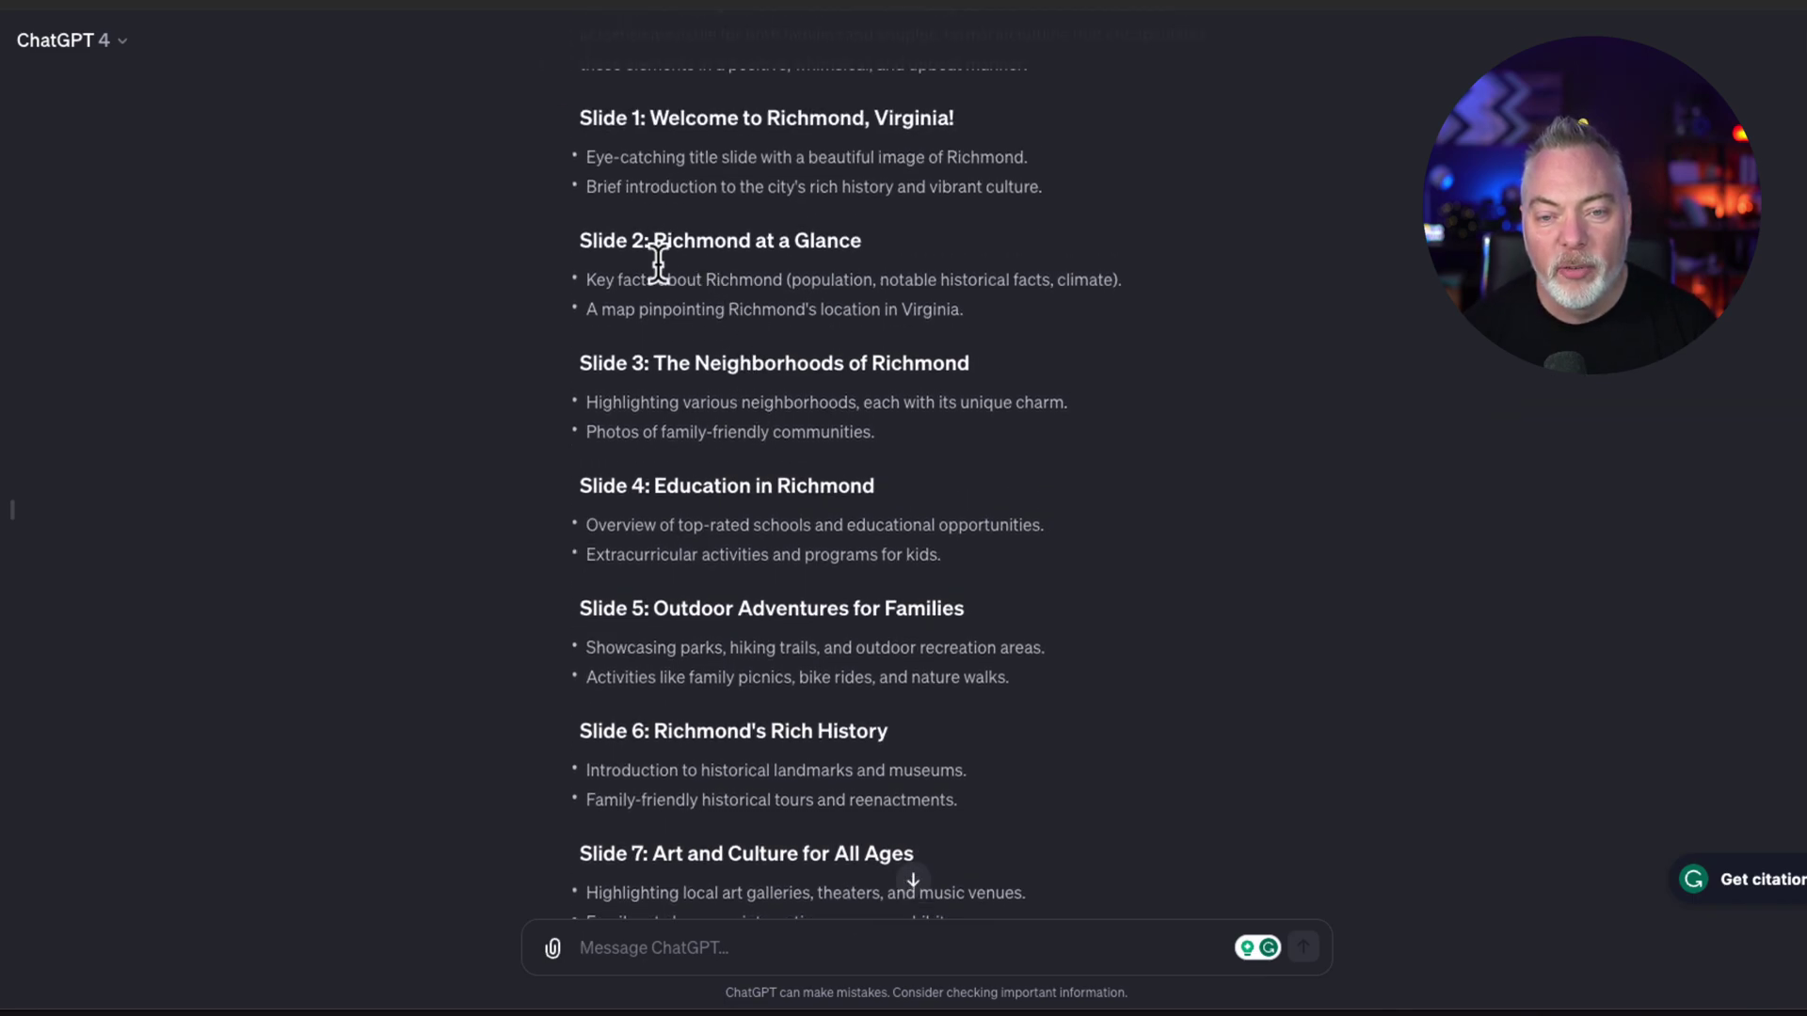
{"action": "scroll", "coordinate": [678, 405], "scroll_direction": "down", "scroll_amount": 2}
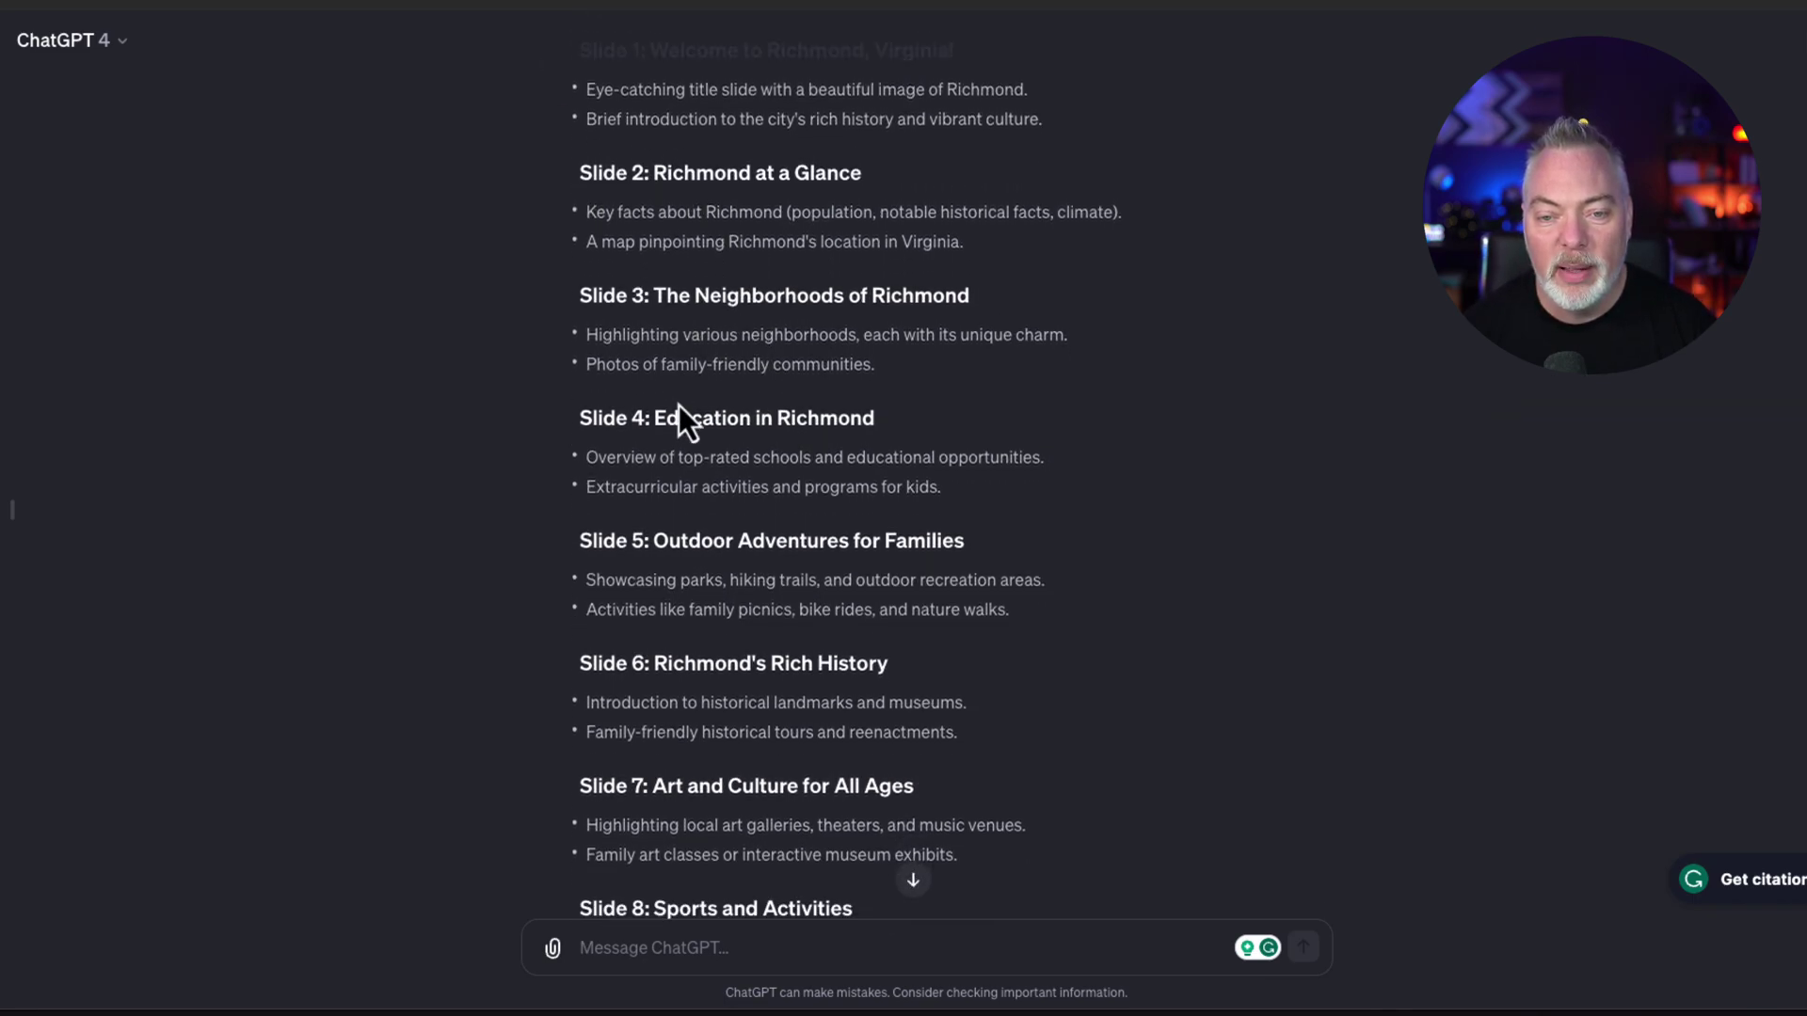
{"action": "scroll", "coordinate": [677, 404], "scroll_direction": "down", "scroll_amount": 18}
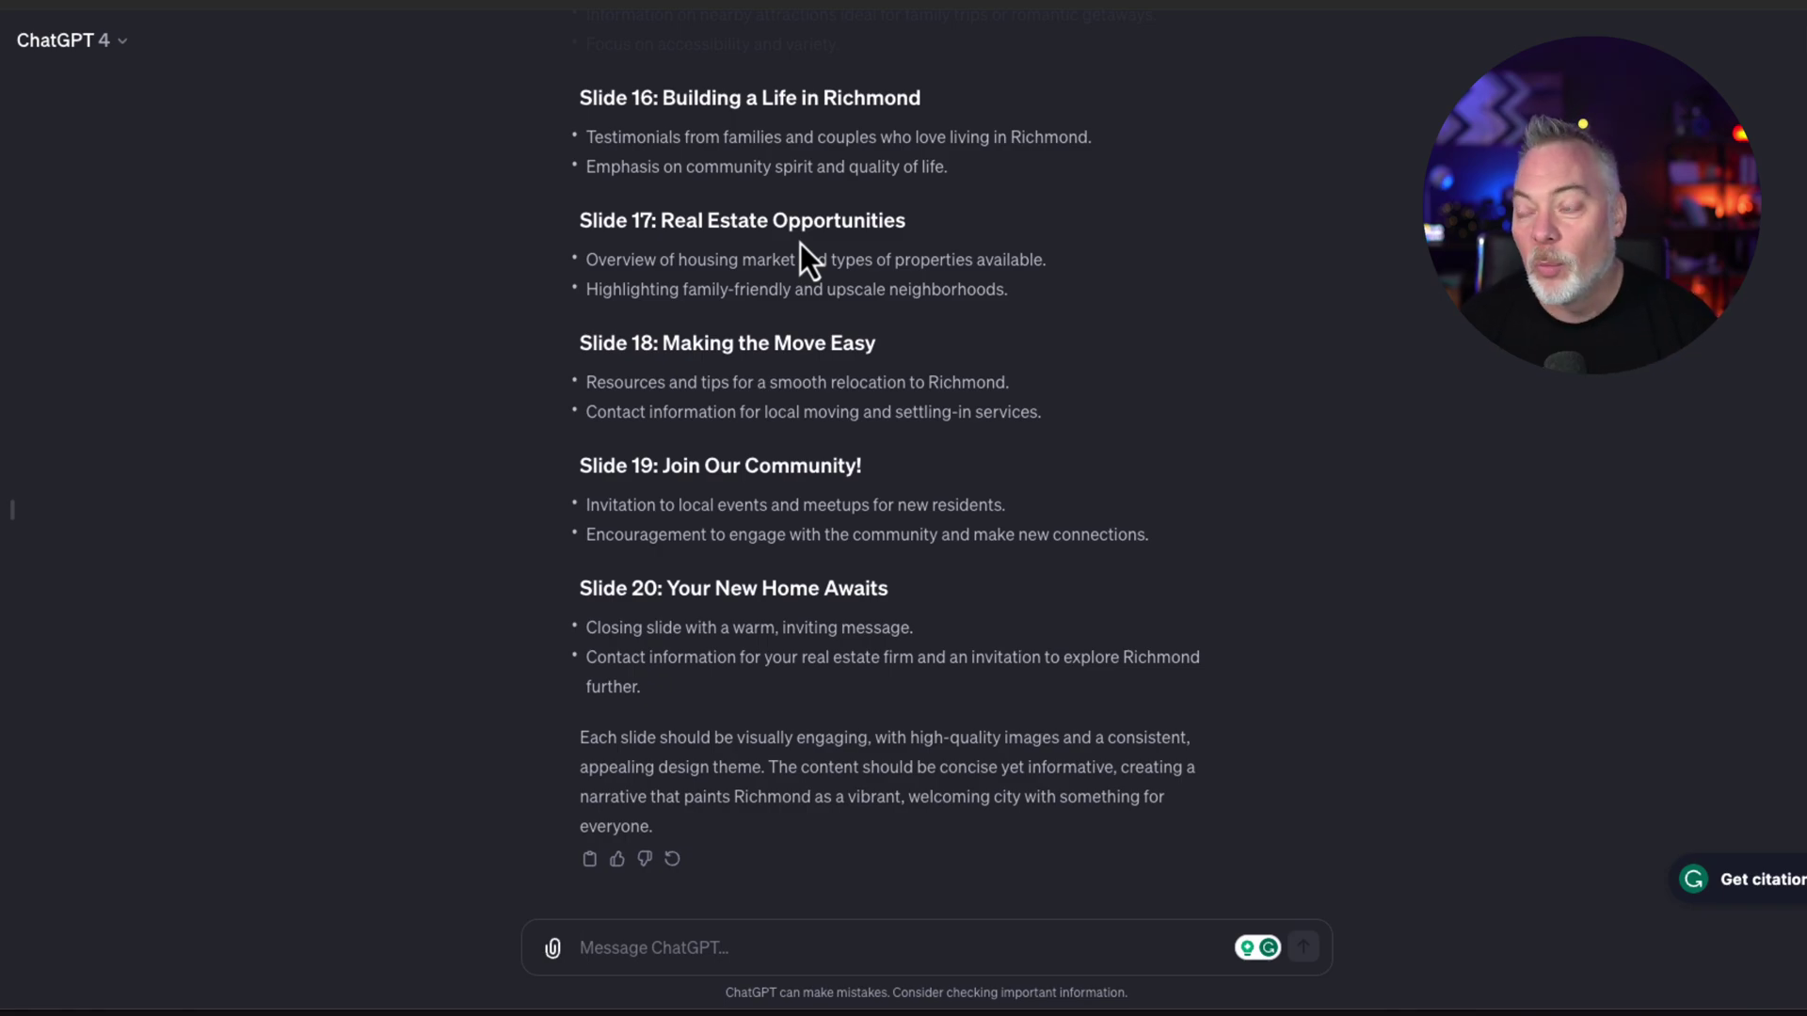
{"action": "scroll", "coordinate": [363, 355], "scroll_direction": "up", "scroll_amount": 1}
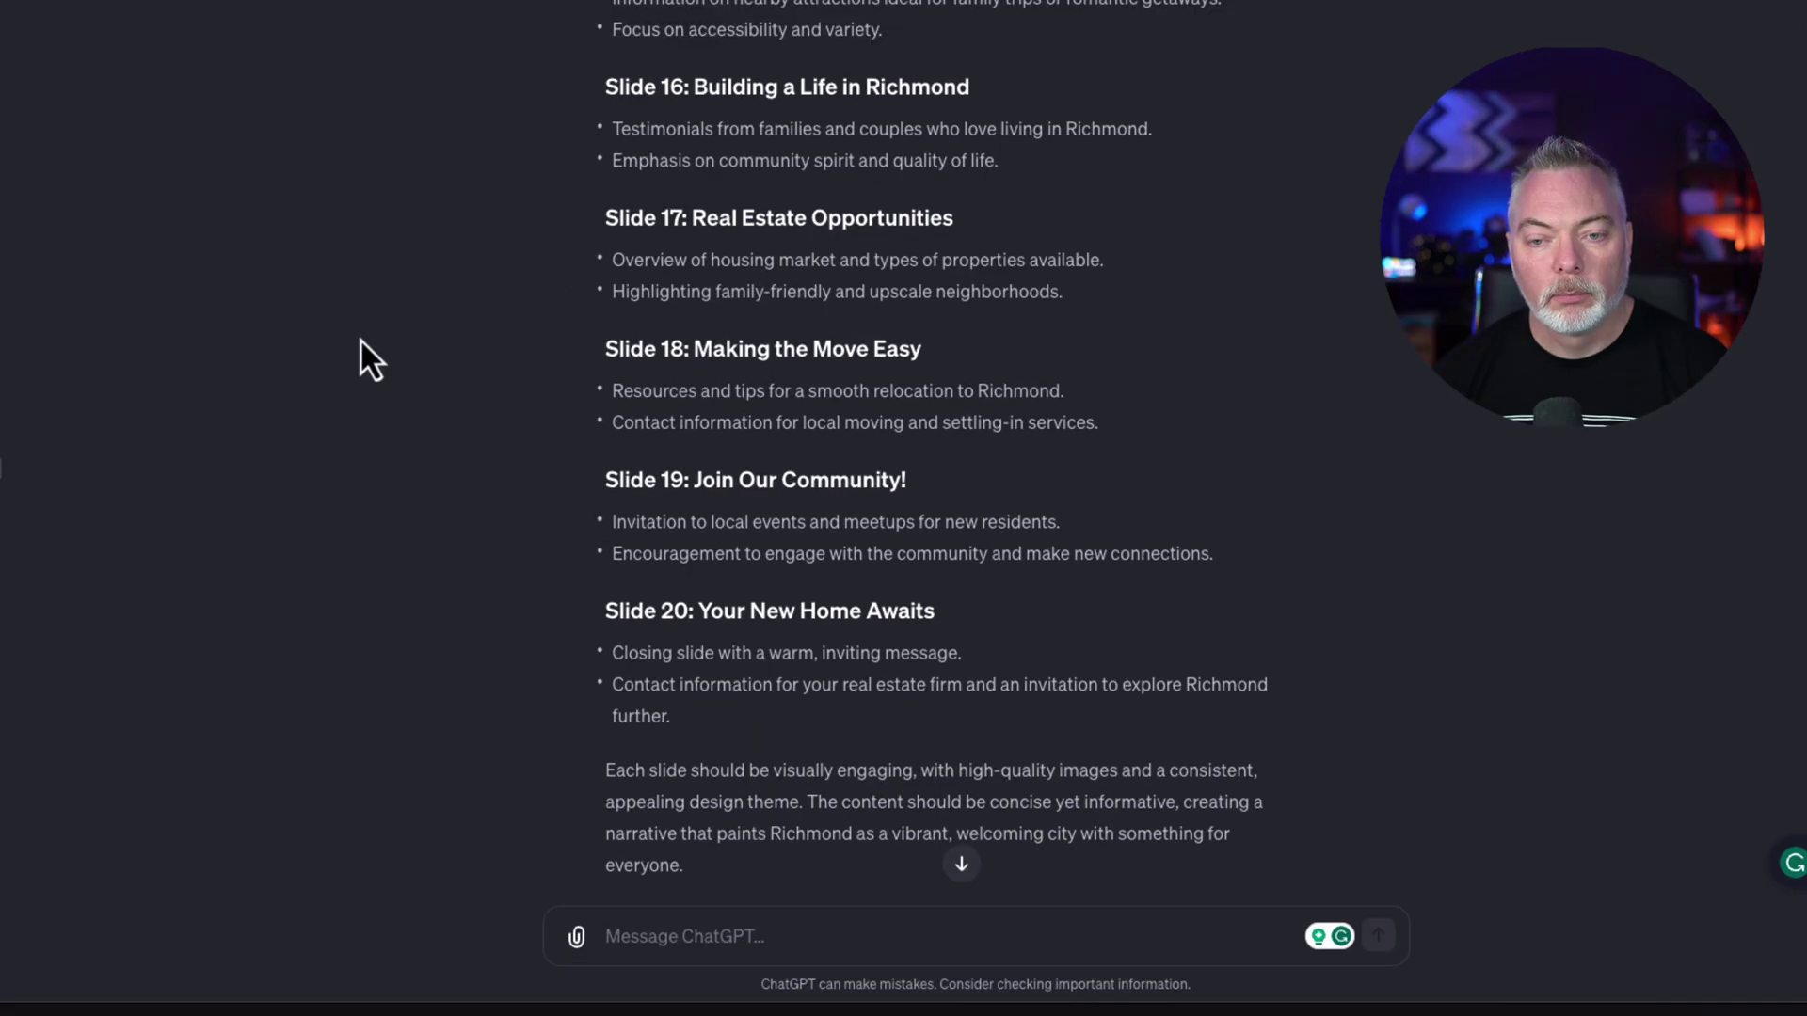
Send the follow-up 'Provide the VB code to import into PowerPoint for the above slides'.
{"action": "left_click", "coordinate": [677, 939]}
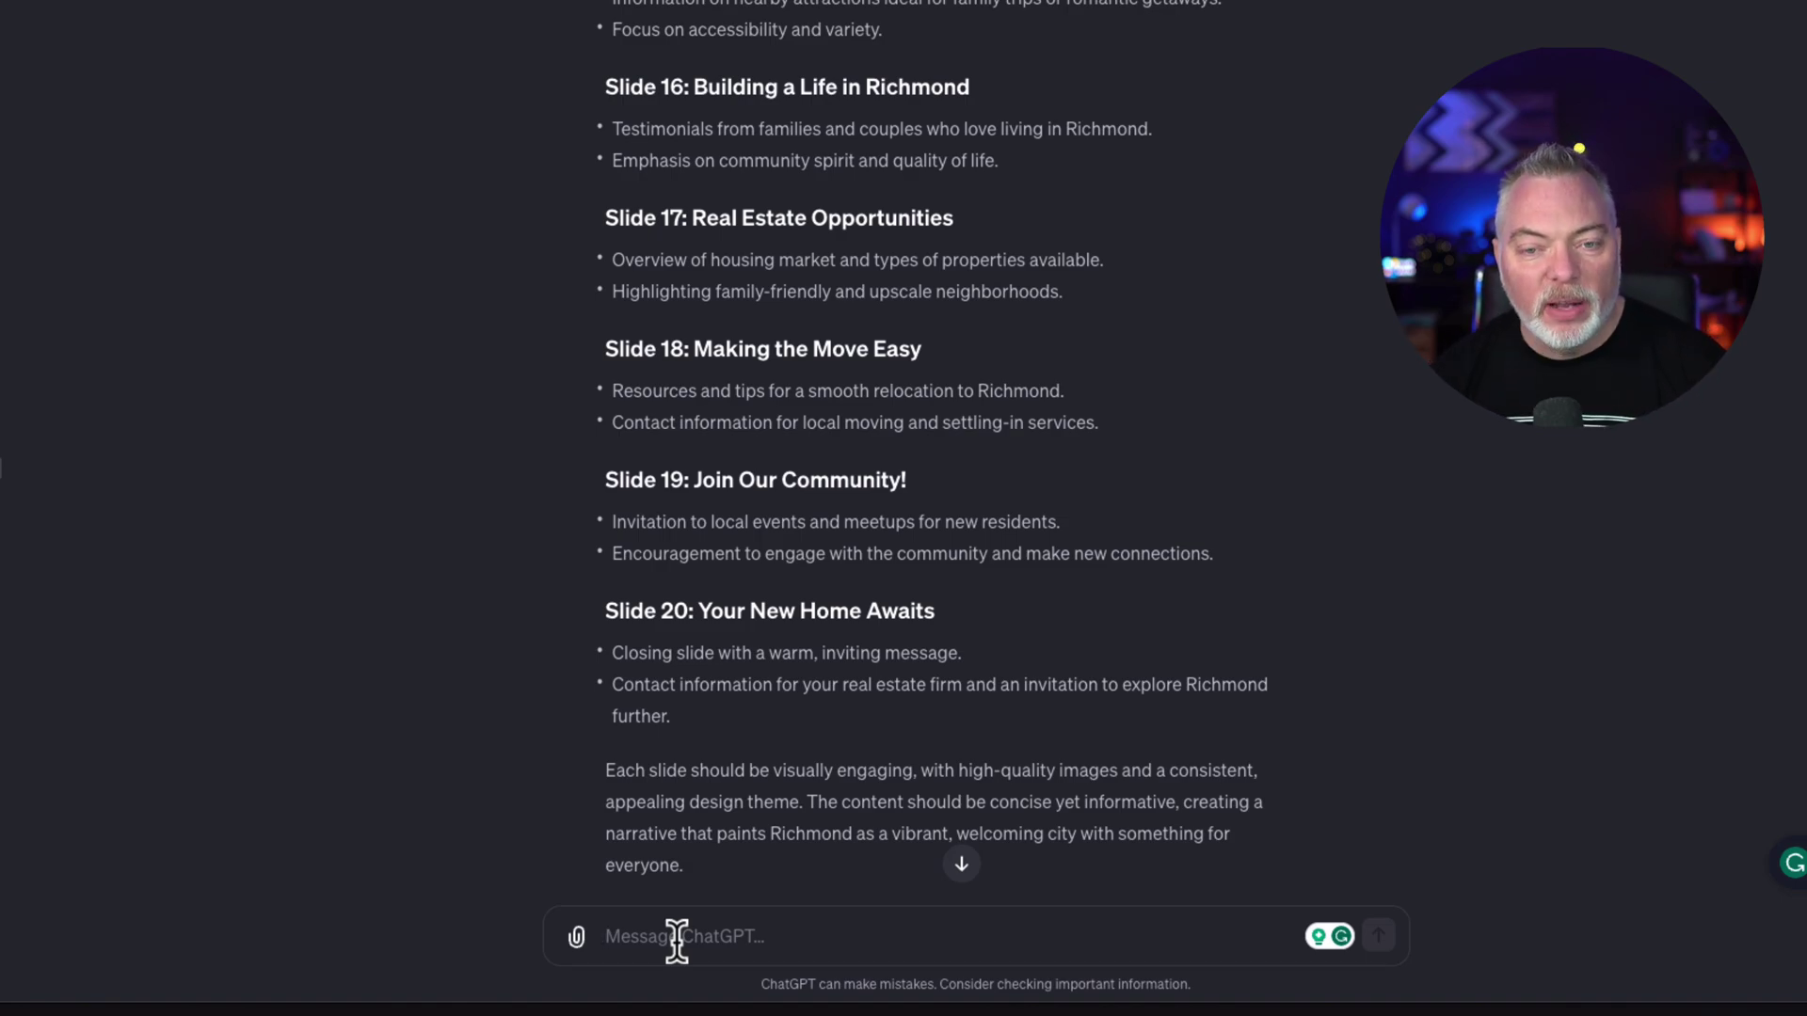
{"action": "type", "text": "Provide the VB code to import into PowerPoint for the above slides"}
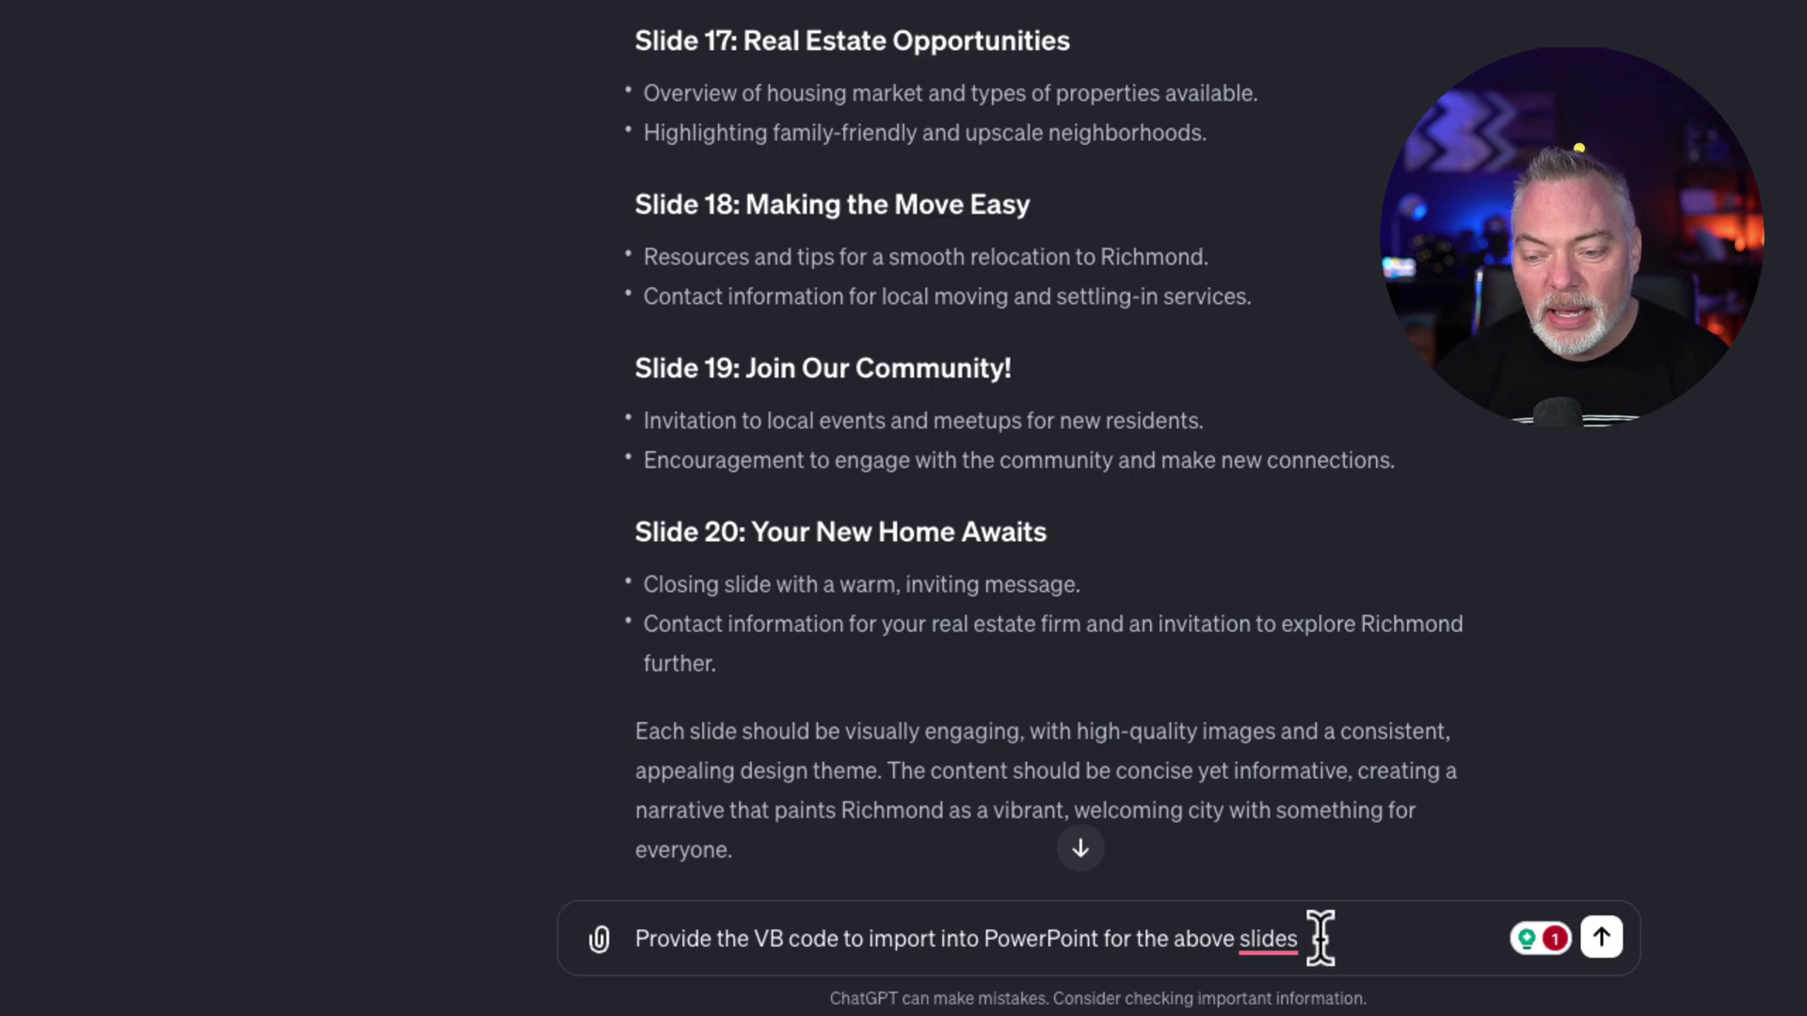
{"action": "left_click_drag", "start_coordinate": [1317, 939], "coordinate": [538, 934]}
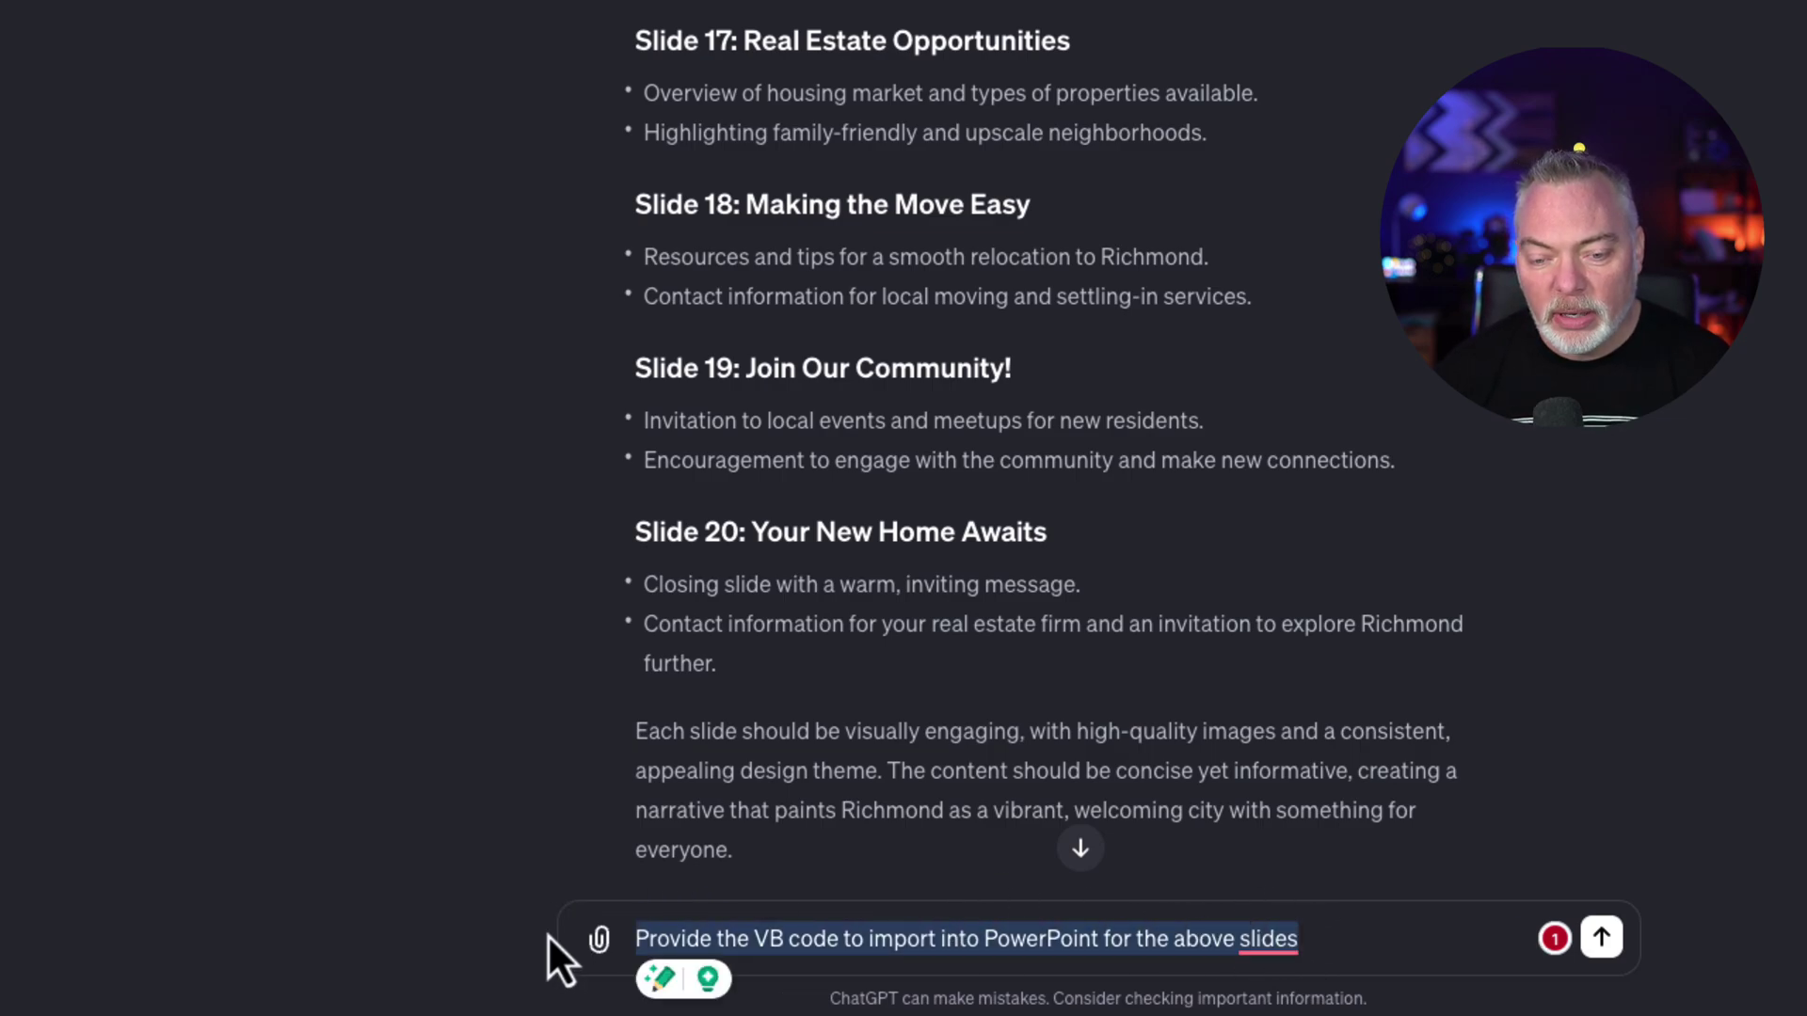
{"action": "key", "text": "Return"}
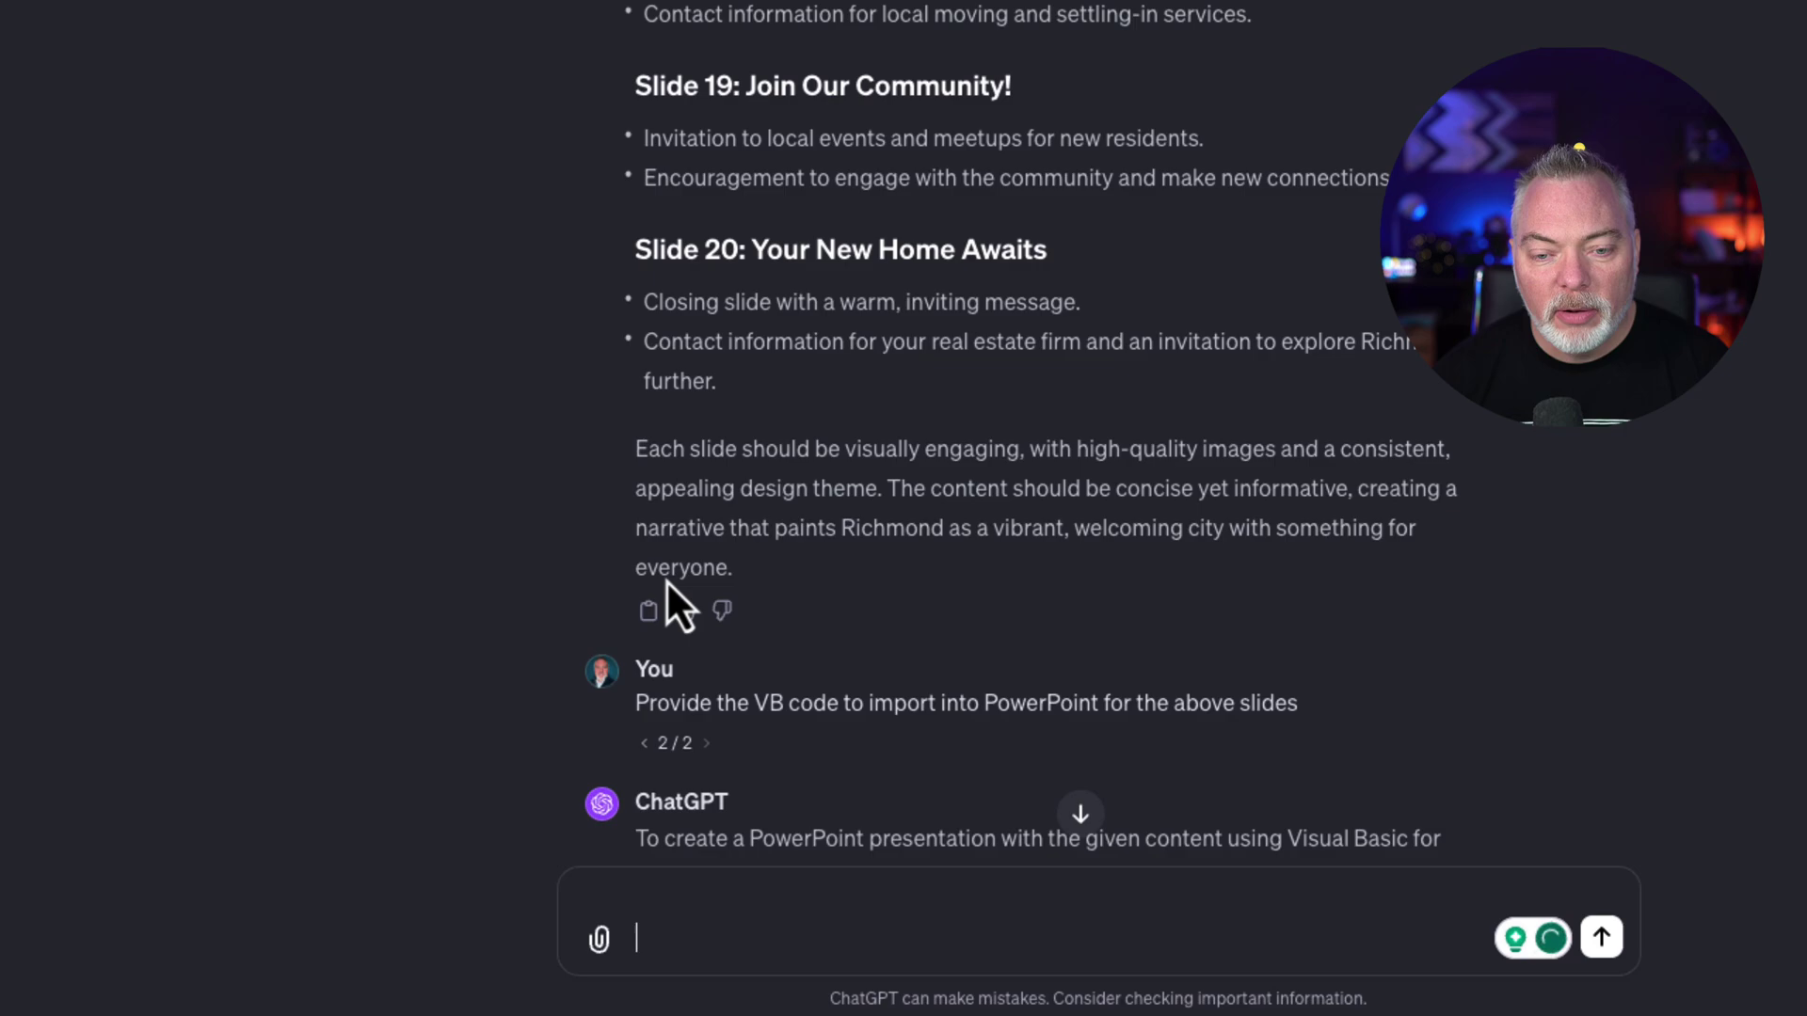
Review the VBA reply and select the macro code and its usage steps.
{"action": "scroll", "coordinate": [706, 489], "scroll_direction": "down", "scroll_amount": 5}
{"action": "scroll", "coordinate": [745, 414], "scroll_direction": "down", "scroll_amount": 5}
{"action": "scroll", "coordinate": [743, 442], "scroll_direction": "up", "scroll_amount": 3}
{"action": "scroll", "coordinate": [744, 442], "scroll_direction": "down", "scroll_amount": 2}
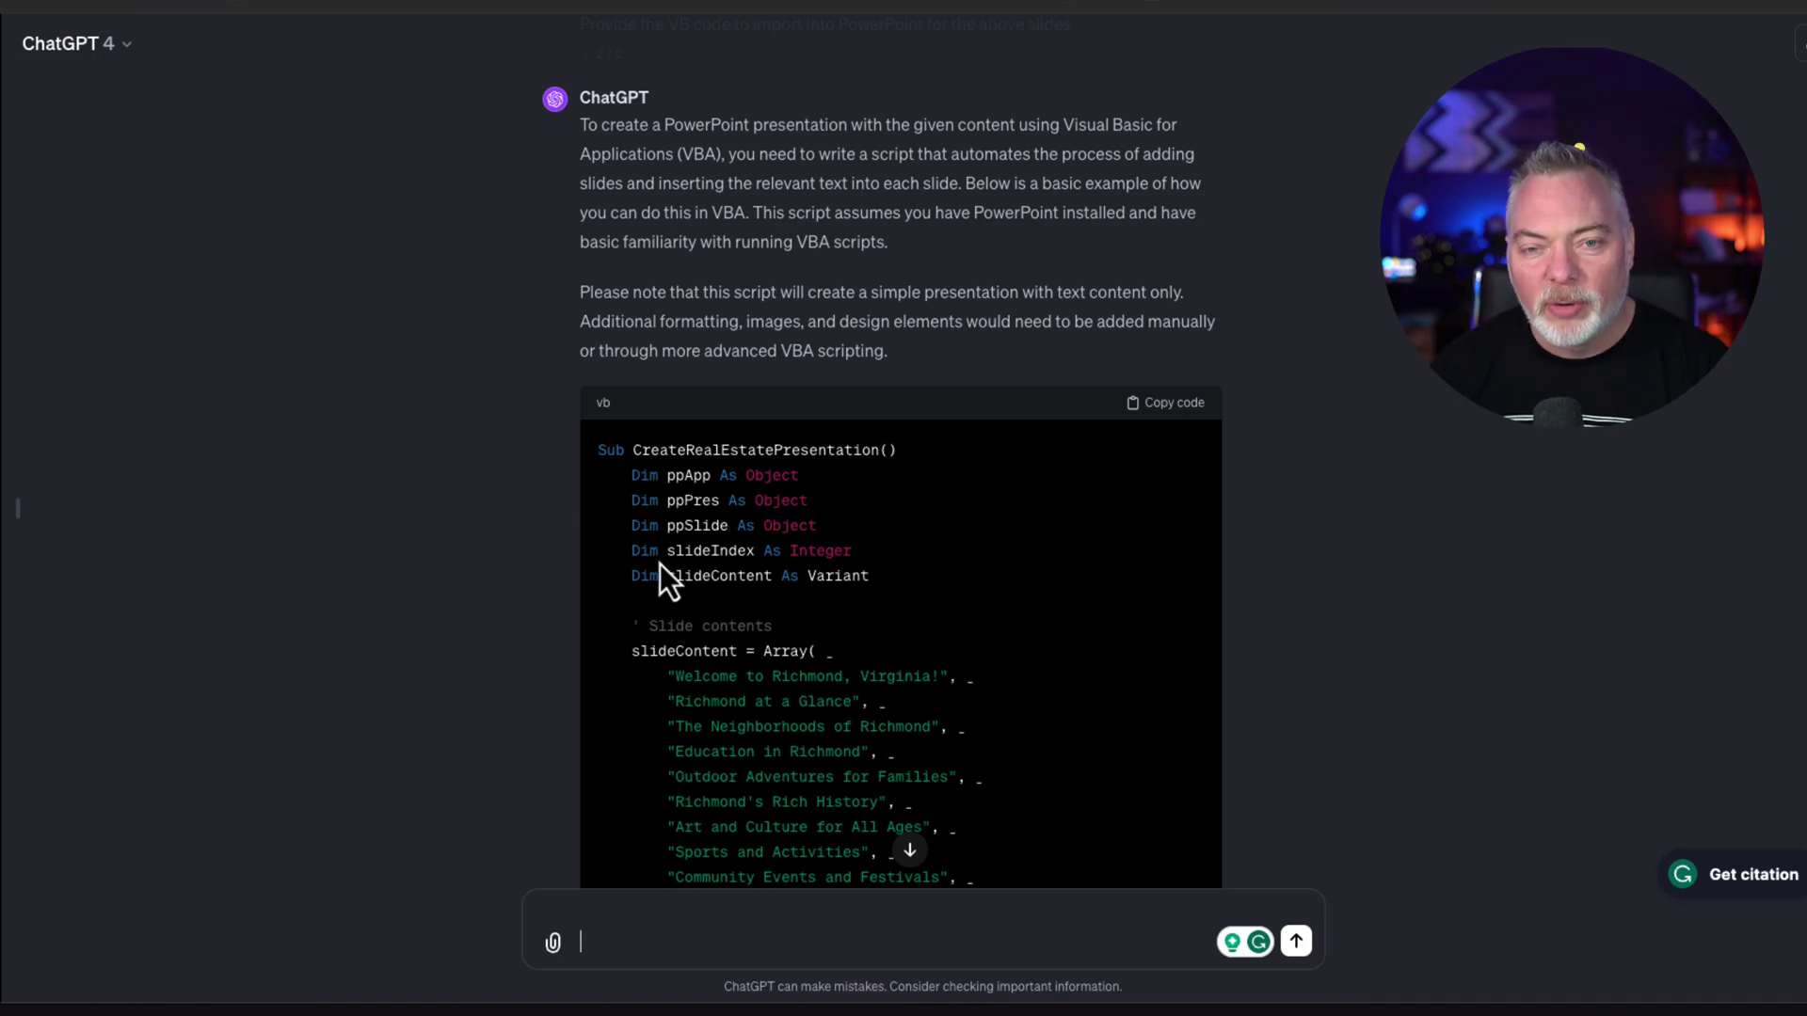
{"action": "scroll", "coordinate": [659, 564], "scroll_direction": "down", "scroll_amount": 4}
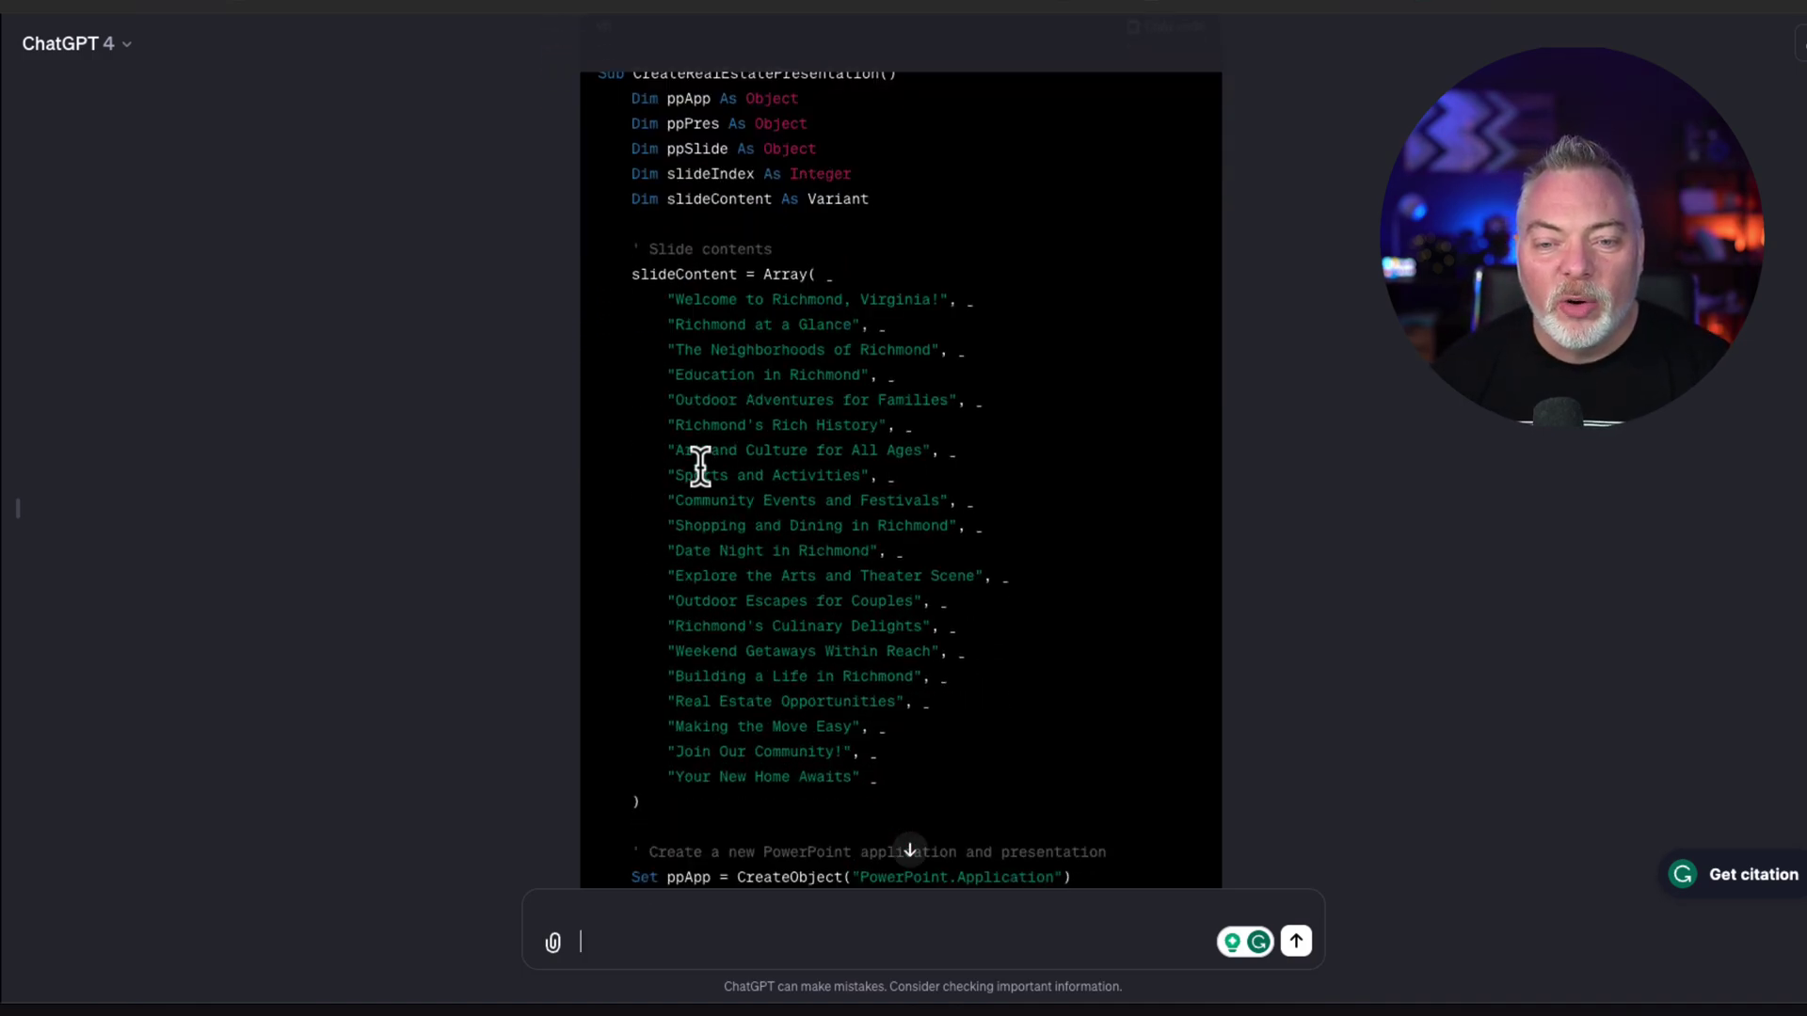
{"action": "scroll", "coordinate": [694, 468], "scroll_direction": "down", "scroll_amount": 6}
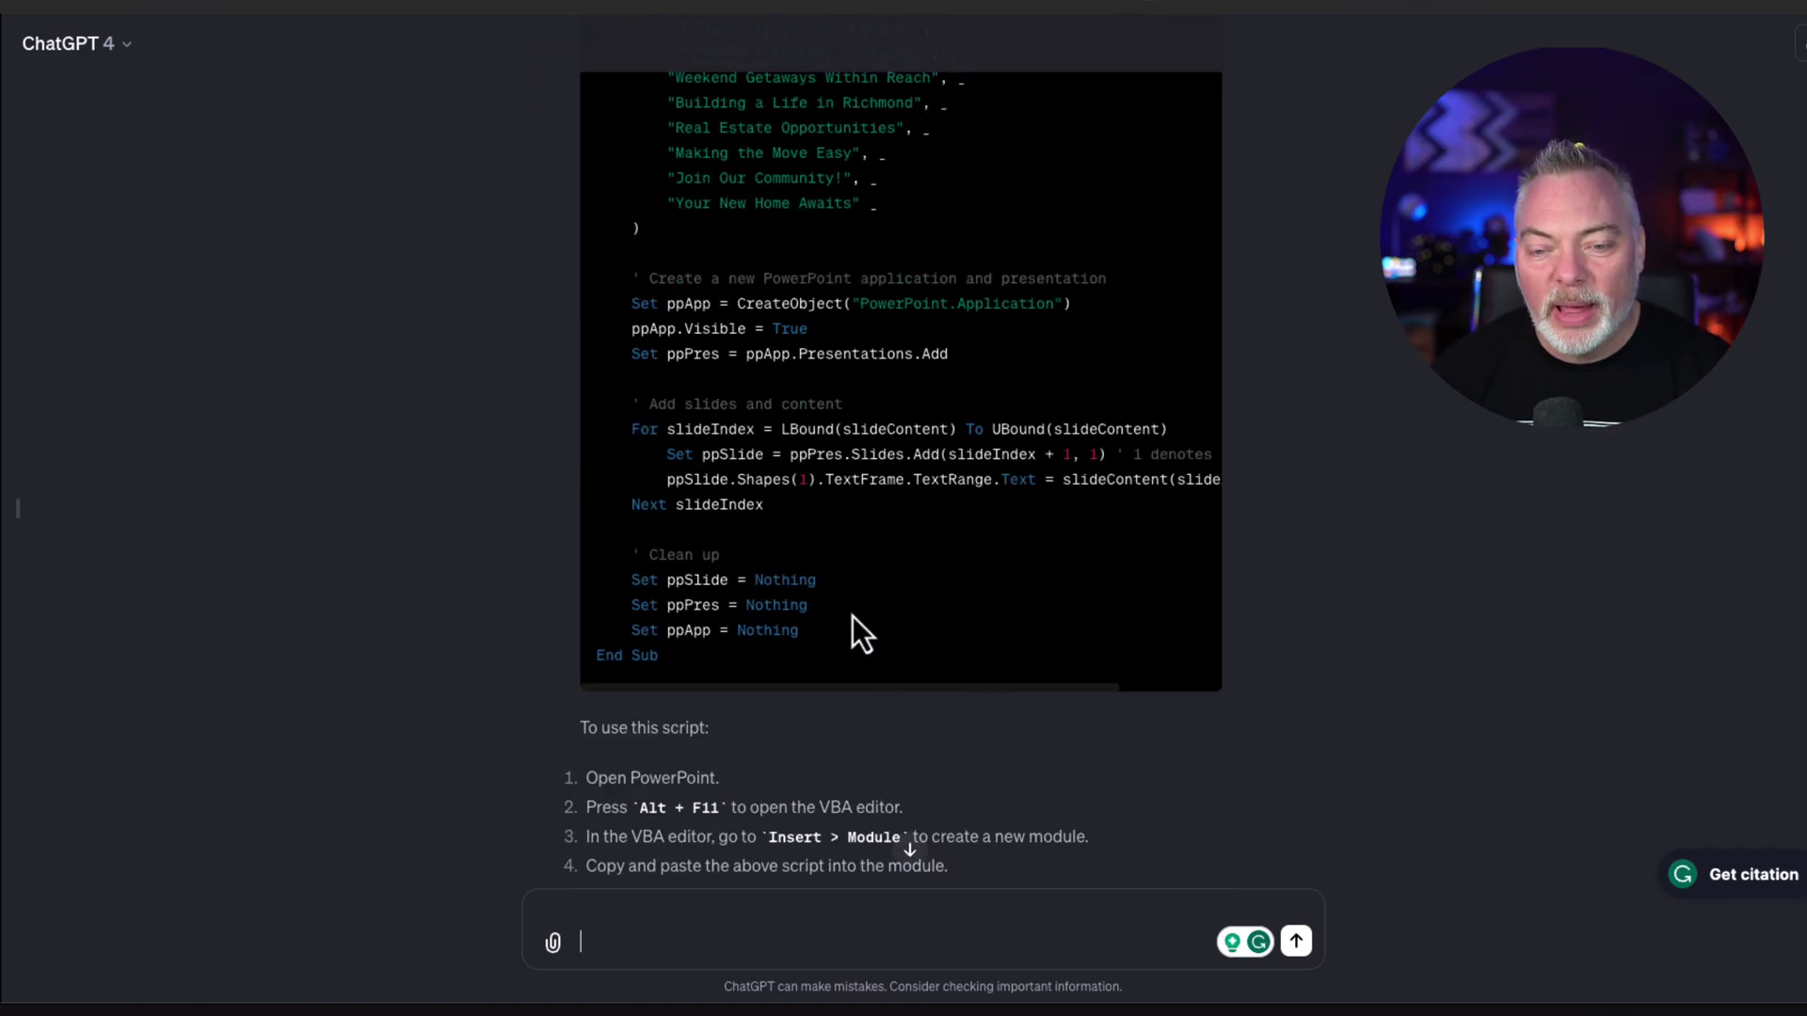
{"action": "scroll", "coordinate": [853, 617], "scroll_direction": "up", "scroll_amount": 10}
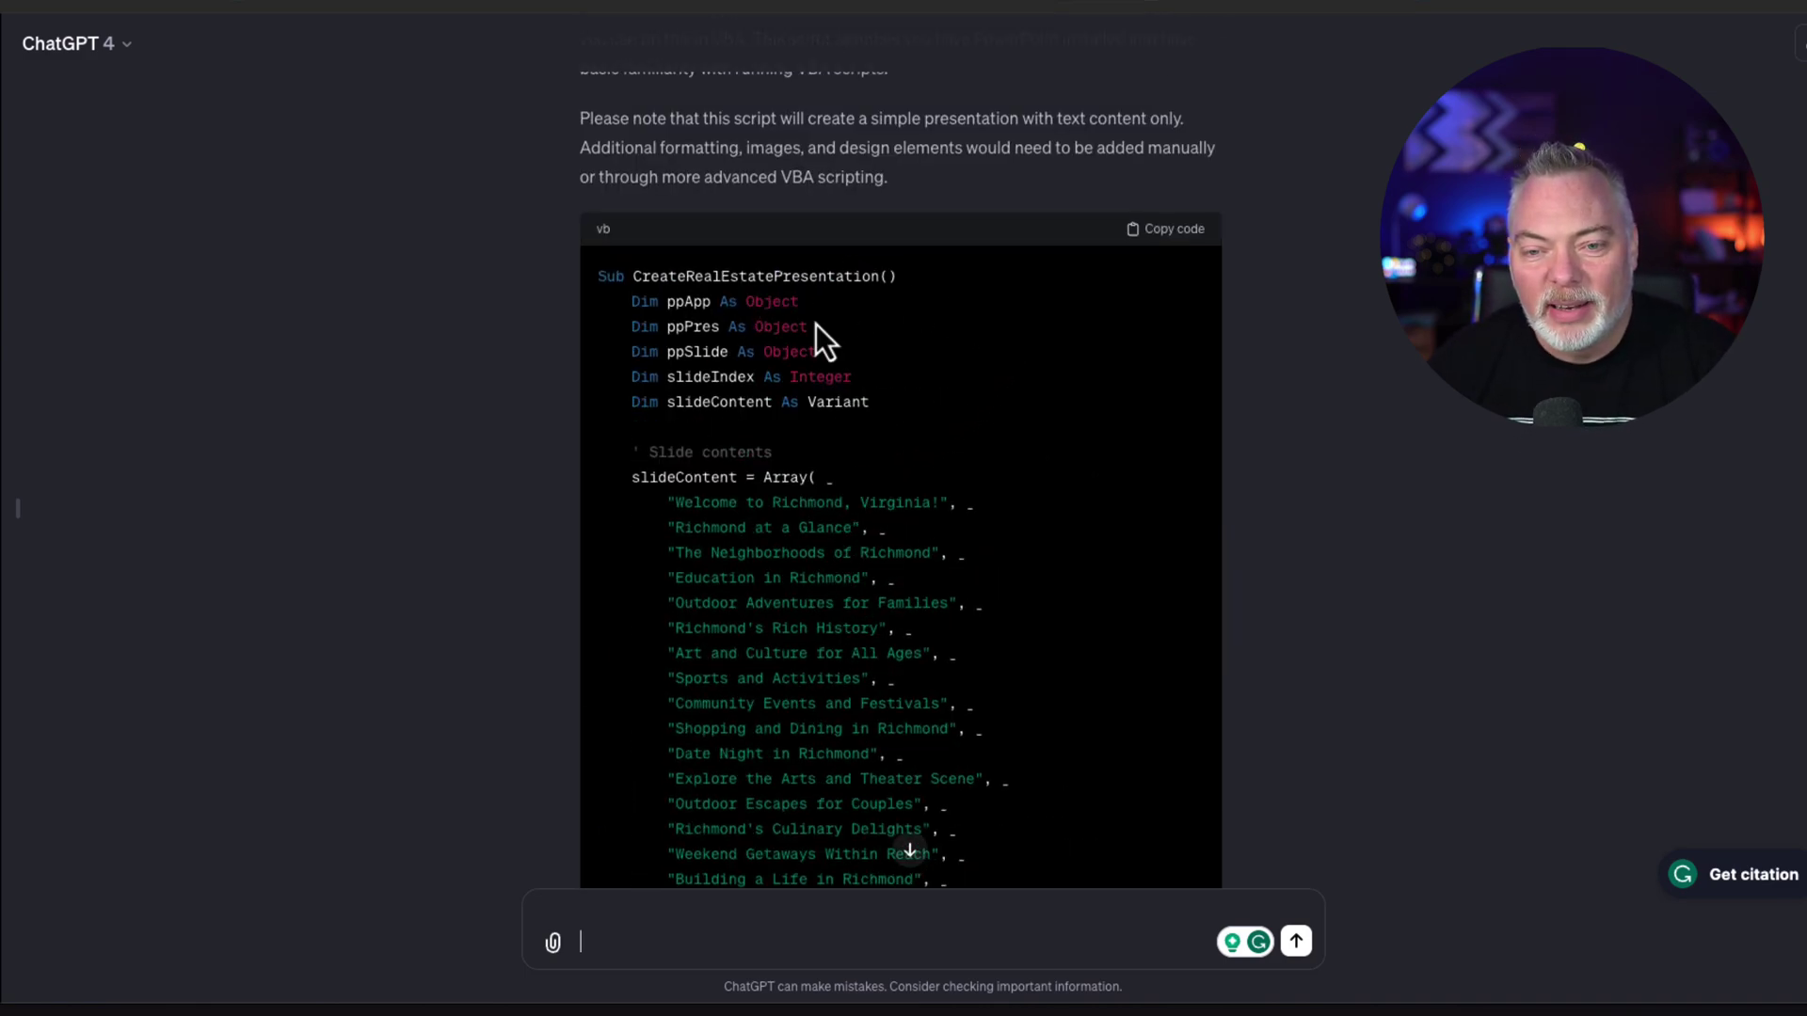
{"action": "scroll", "coordinate": [798, 311], "scroll_direction": "down", "scroll_amount": 5}
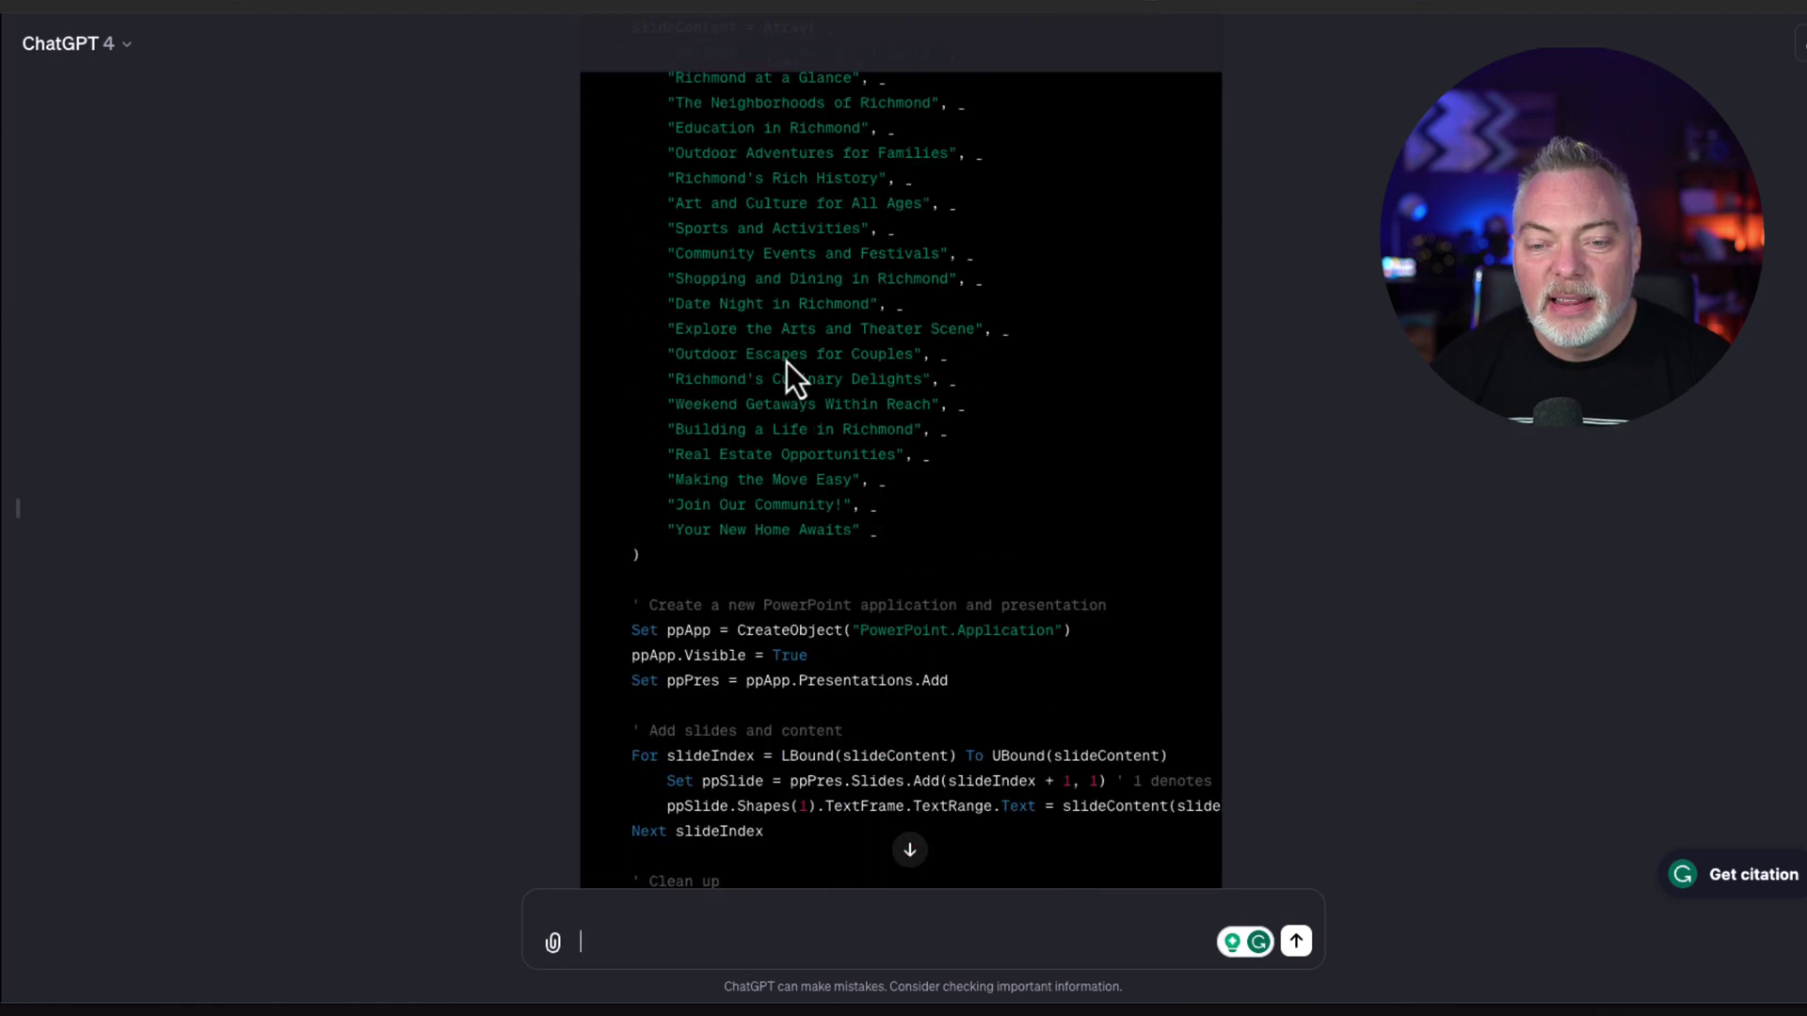
{"action": "scroll", "coordinate": [785, 356], "scroll_direction": "down", "scroll_amount": 3}
{"action": "scroll", "coordinate": [785, 356], "scroll_direction": "up", "scroll_amount": 7}
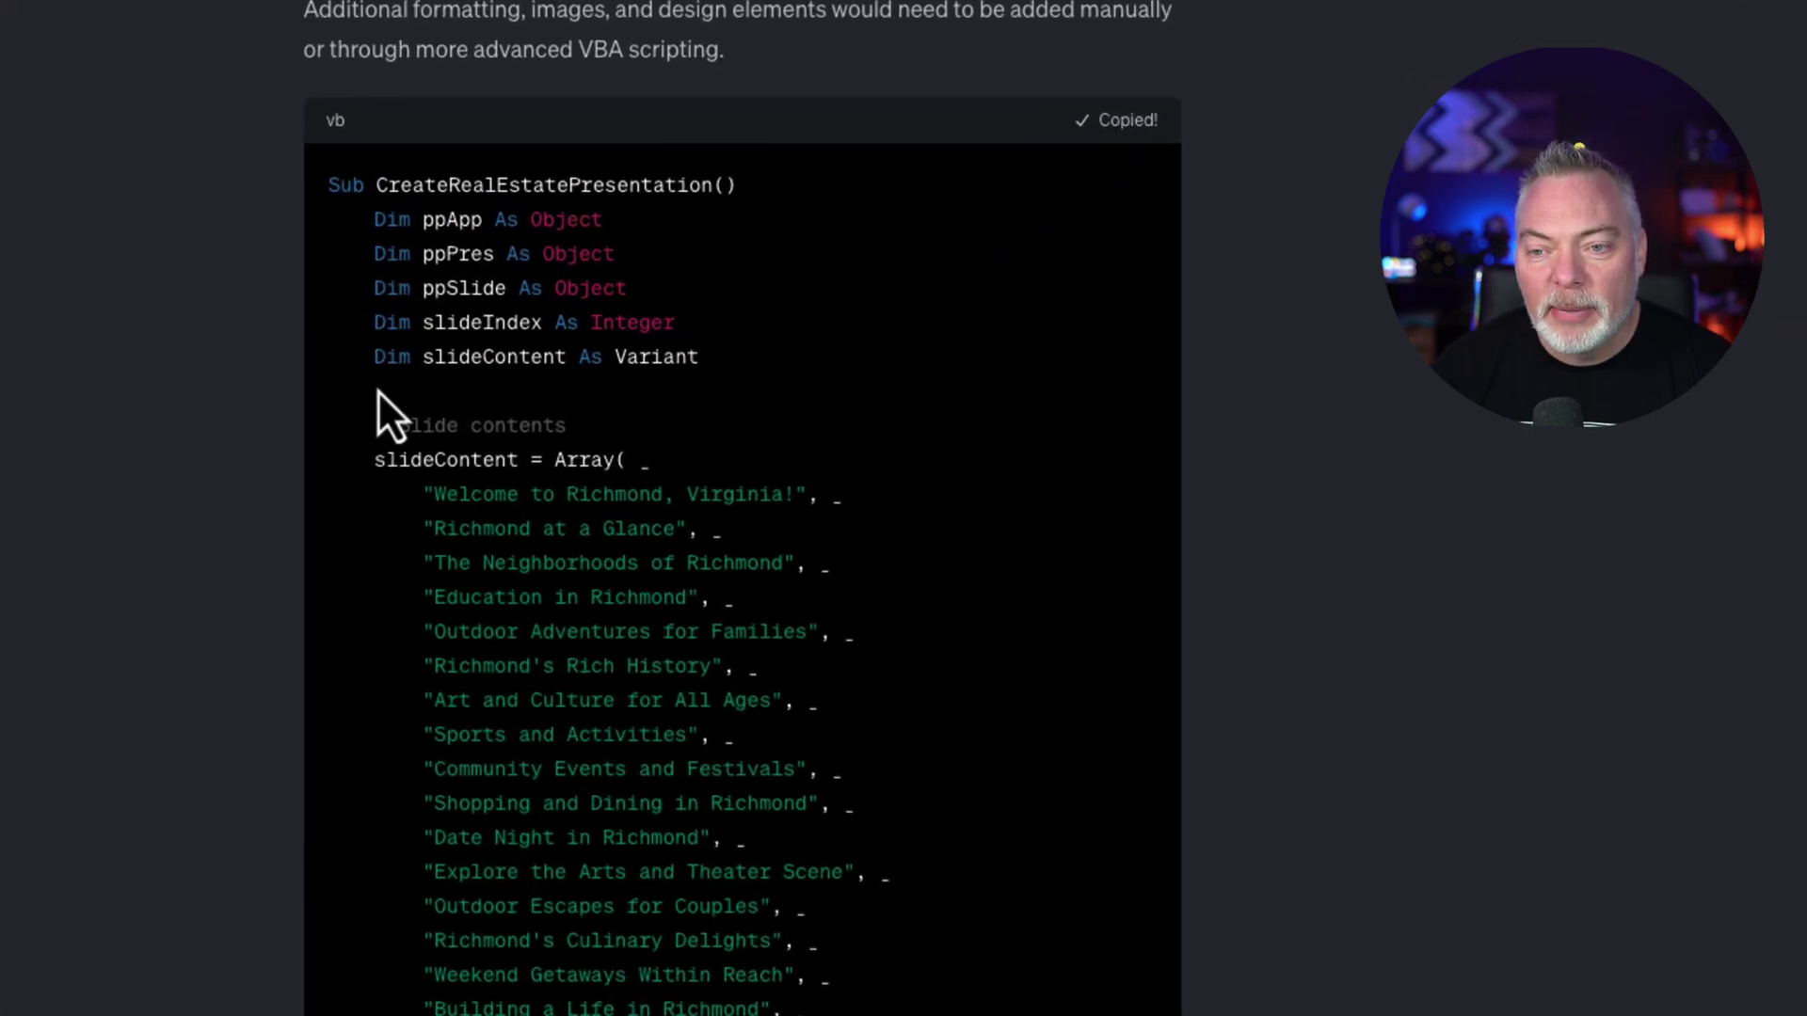
{"action": "scroll", "coordinate": [100, 461], "scroll_direction": "up", "scroll_amount": 7}
{"action": "left_click_drag", "start_coordinate": [301, 363], "coordinate": [952, 676]}
{"action": "scroll", "coordinate": [702, 541], "scroll_direction": "down", "scroll_amount": 15}
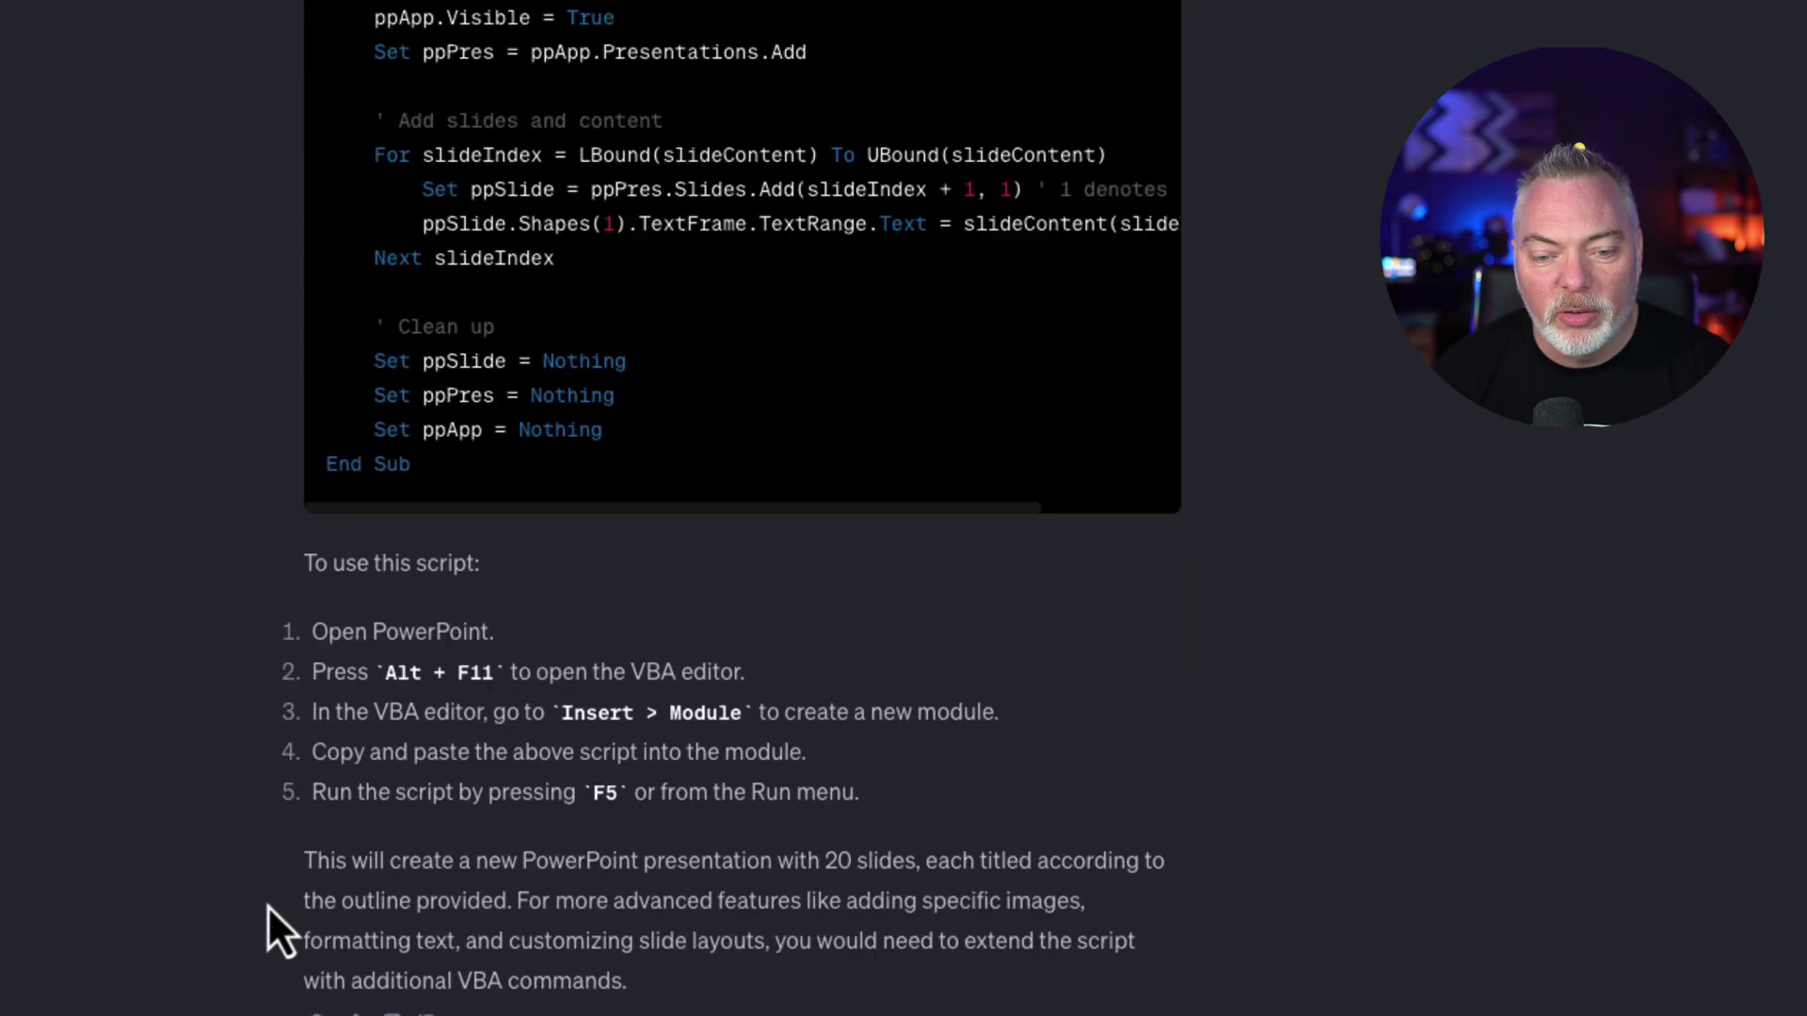
{"action": "left_click_drag", "start_coordinate": [327, 619], "coordinate": [1047, 908]}
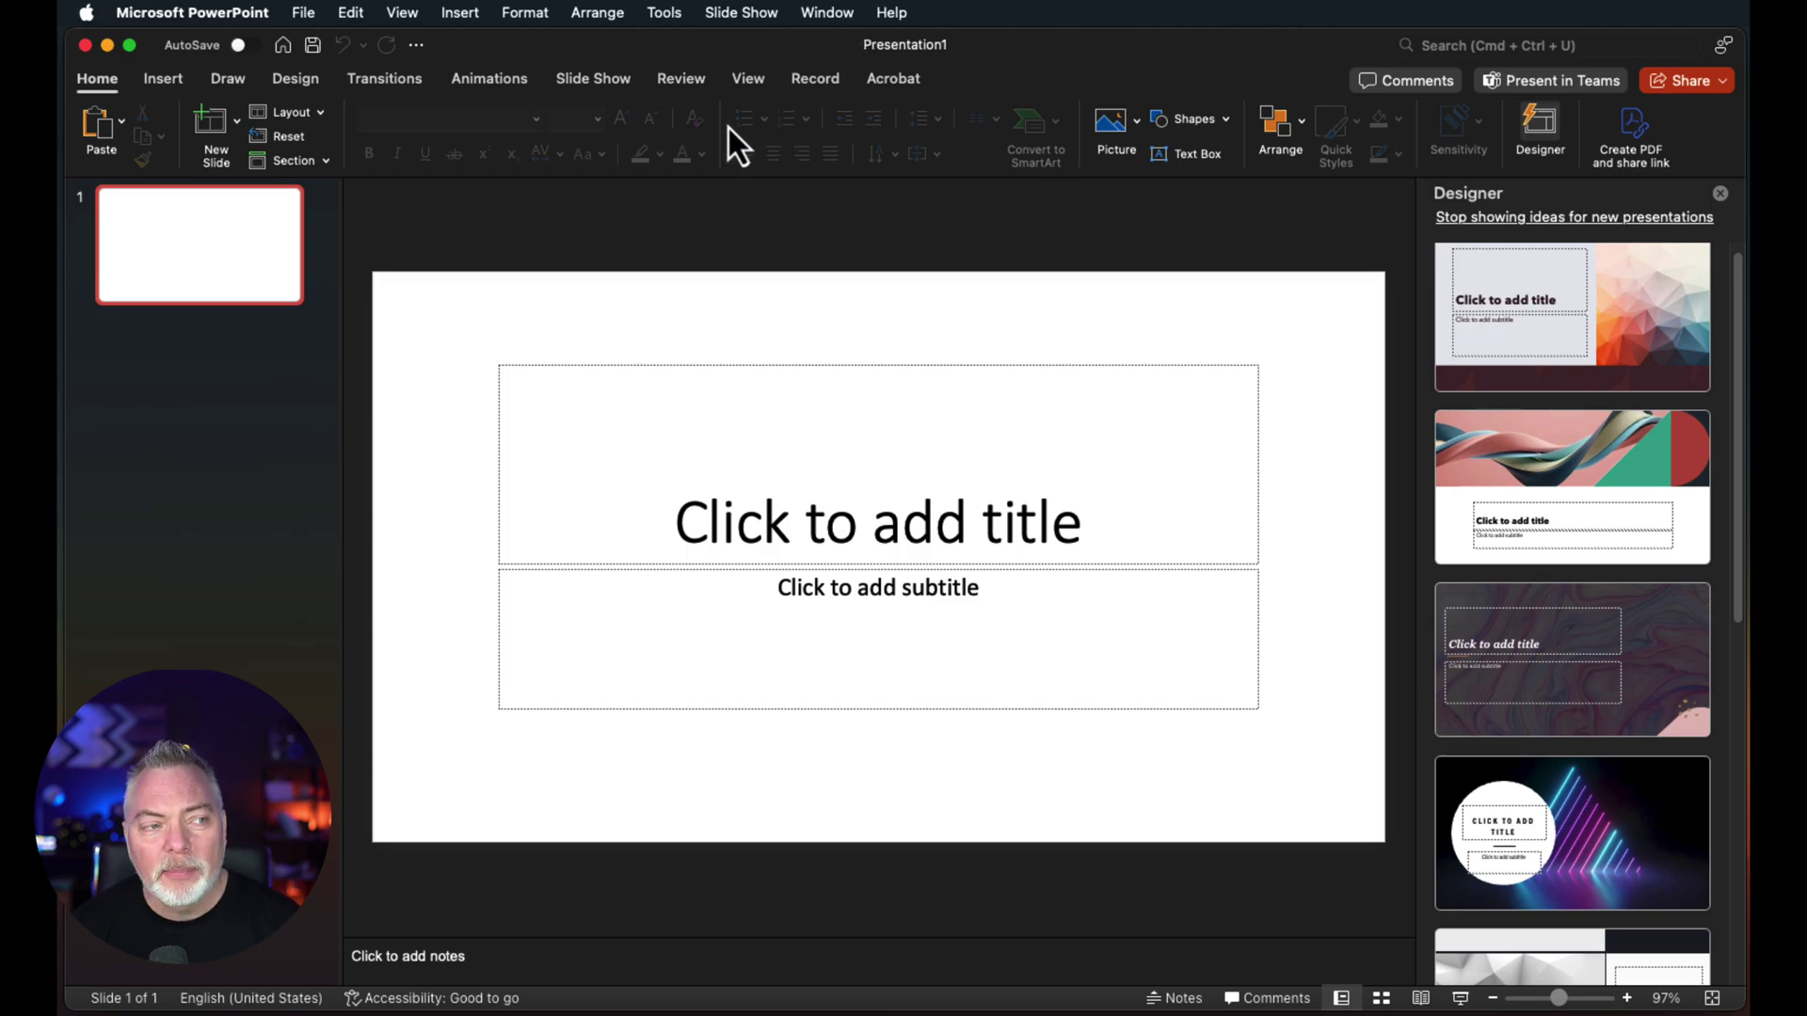
Show the Macro submenu under PowerPoint's Tools menu.
{"action": "left_click", "coordinate": [669, 19]}
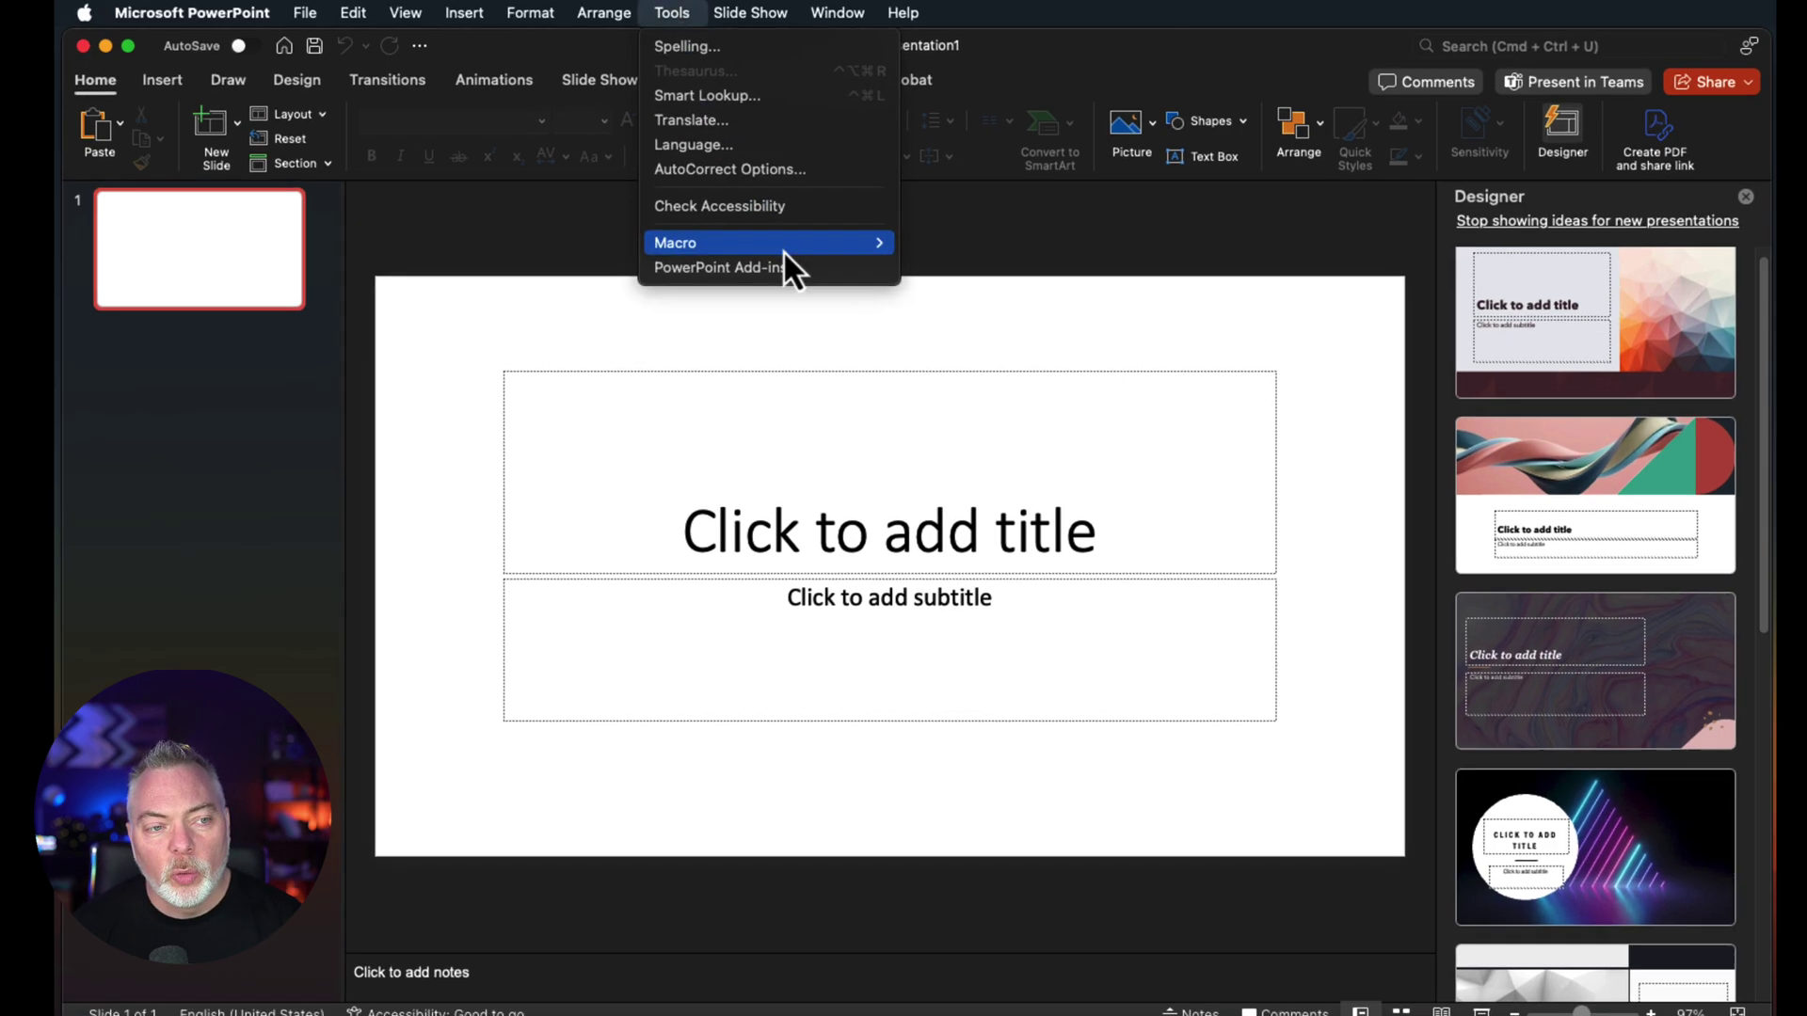
{"action": "mouse_move", "coordinate": [782, 244]}
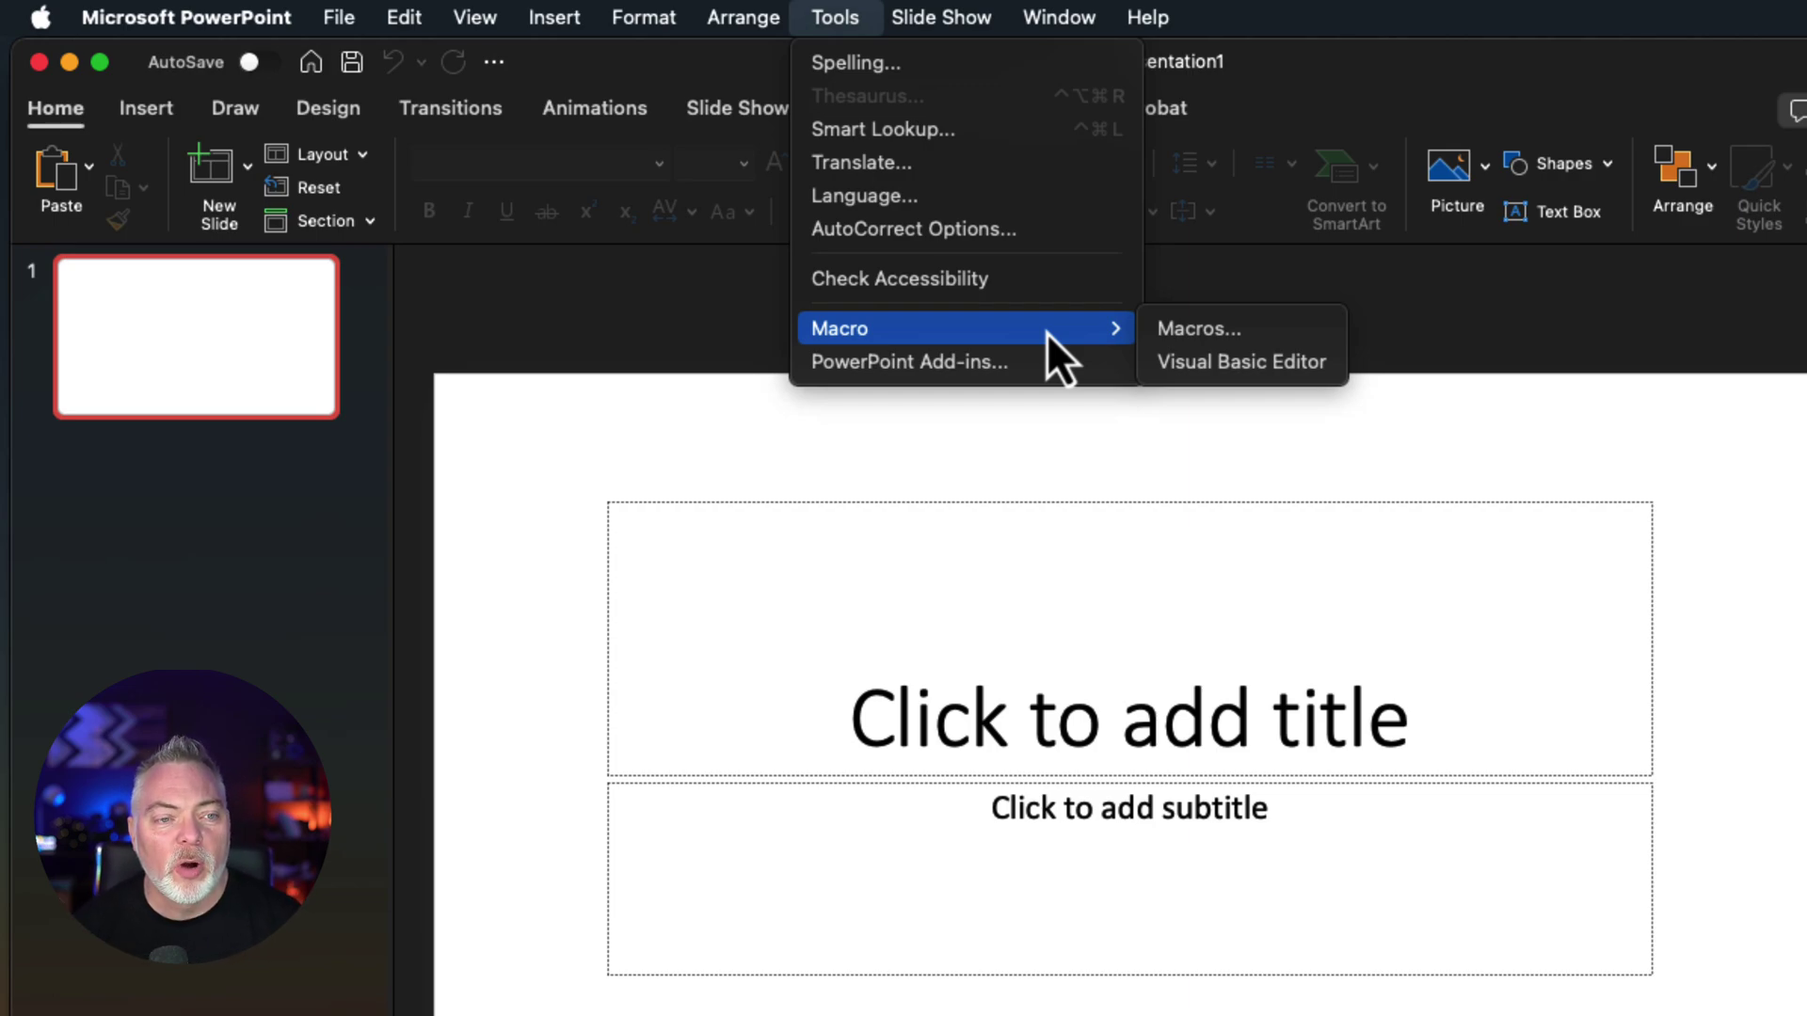
In the Visual Basic Editor, insert Module3 and paste the CreateRealEstatePresentation macro into it.
{"action": "left_click", "coordinate": [1259, 372]}
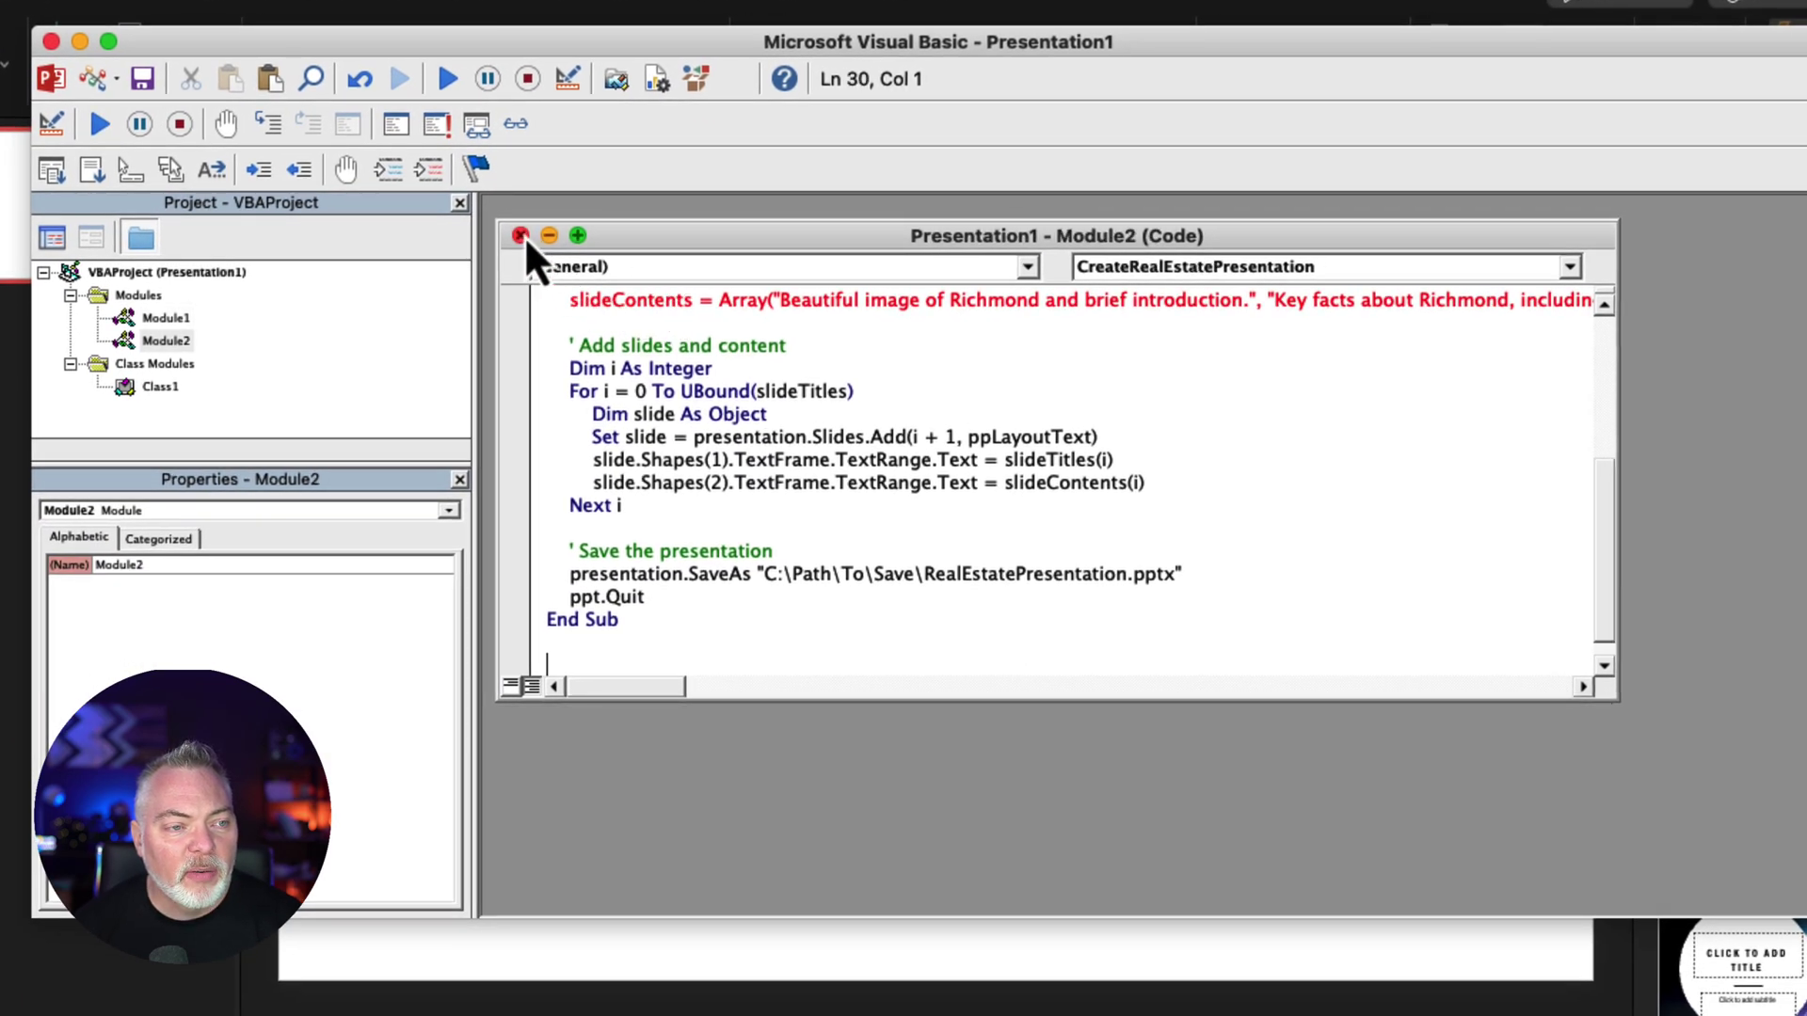
{"action": "left_click", "coordinate": [520, 236]}
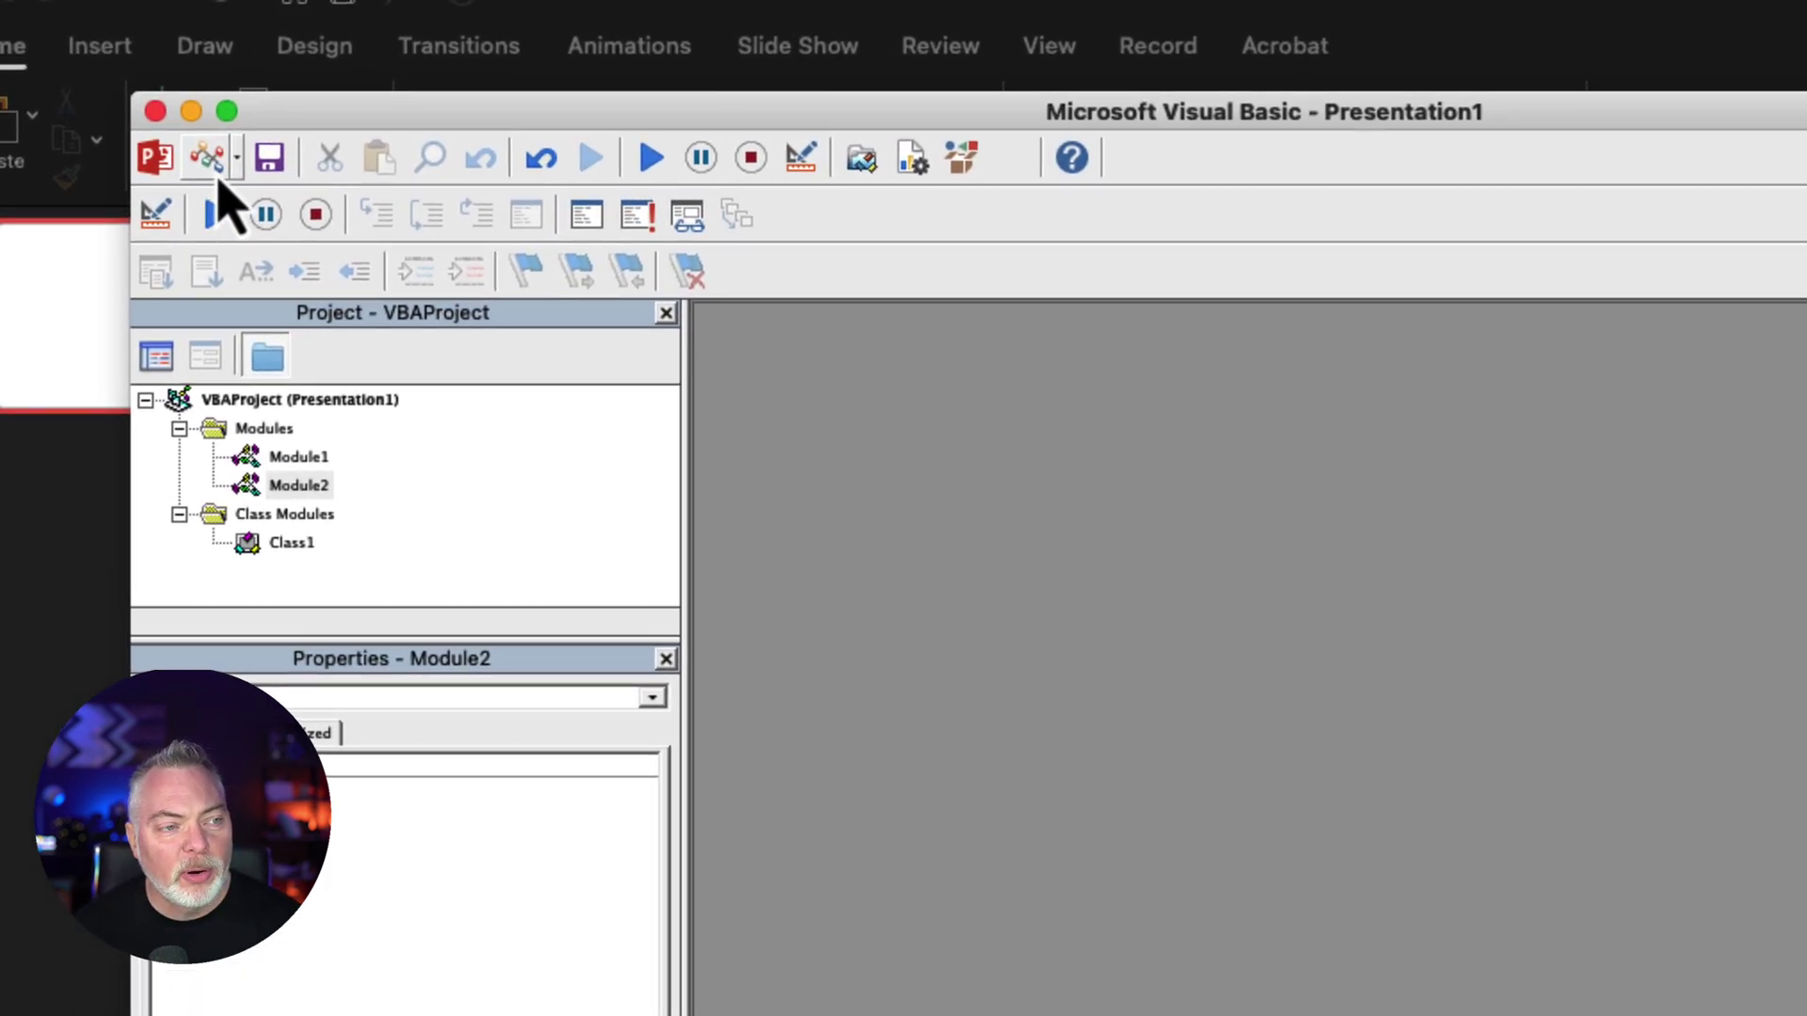
{"action": "left_click", "coordinate": [237, 170]}
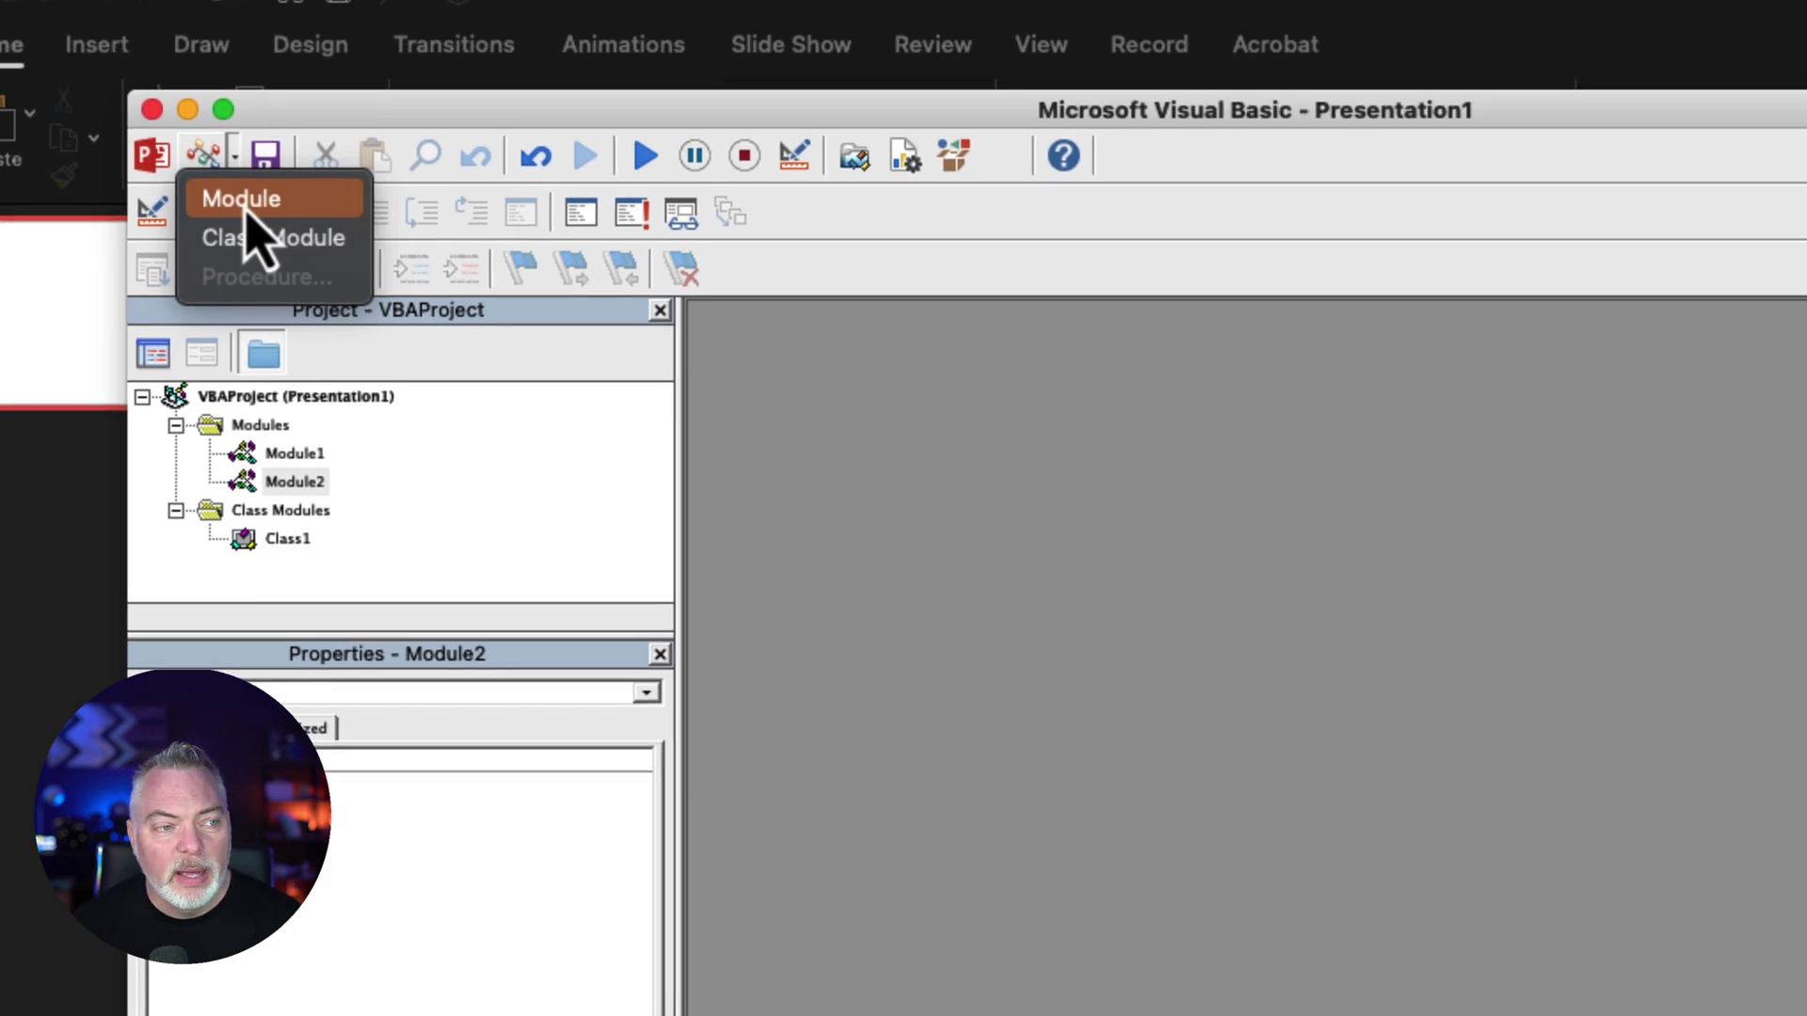
{"action": "left_click", "coordinate": [251, 208]}
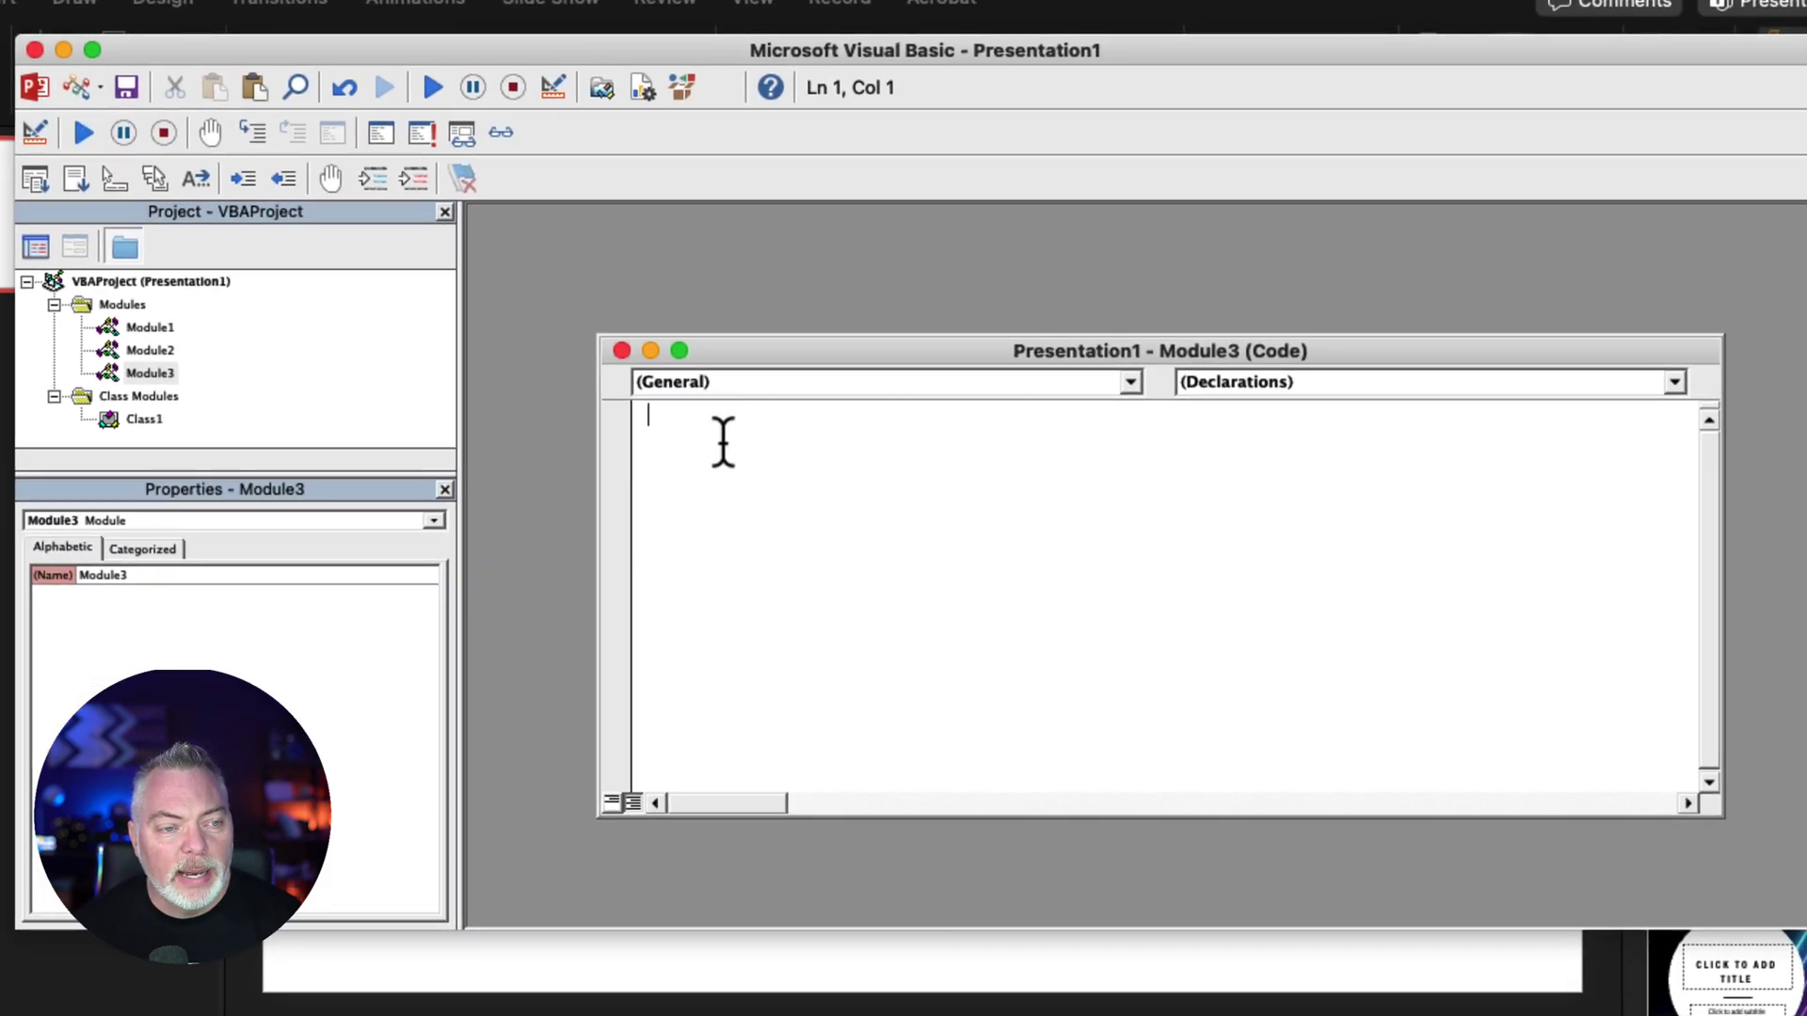
{"action": "key", "text": "super+v"}
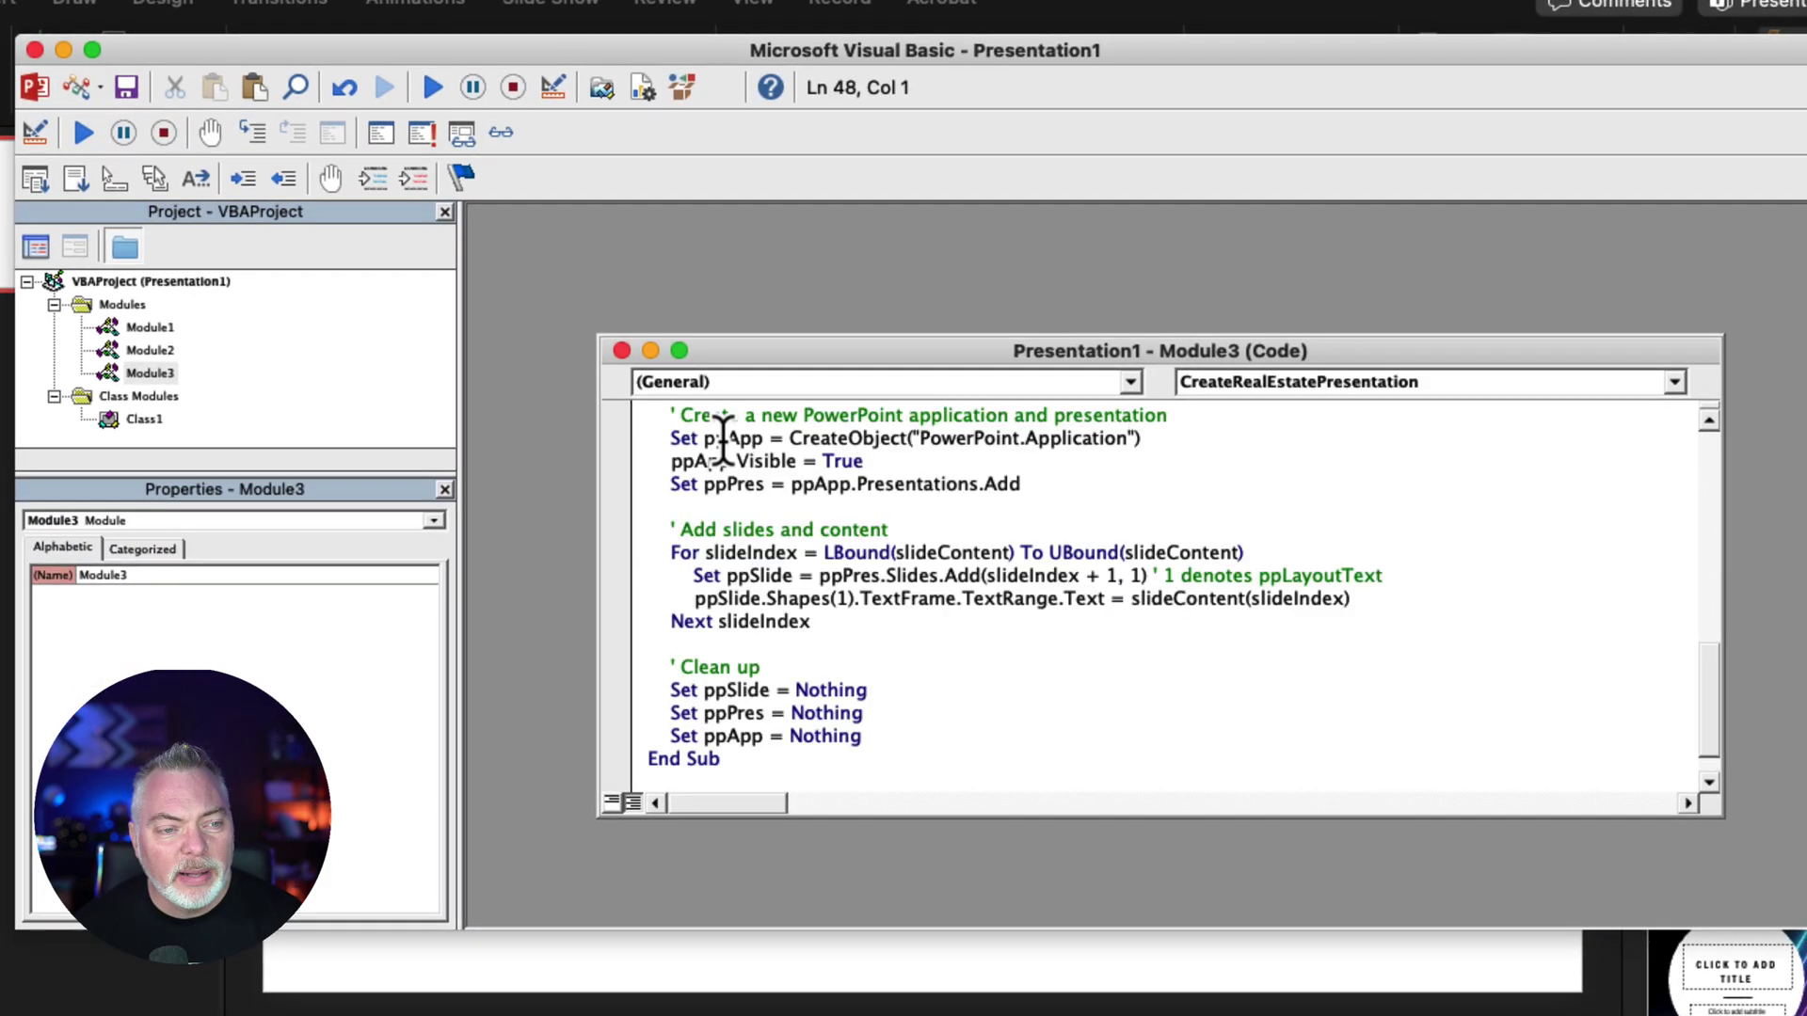
{"action": "scroll", "coordinate": [835, 647], "scroll_direction": "up", "scroll_amount": 10}
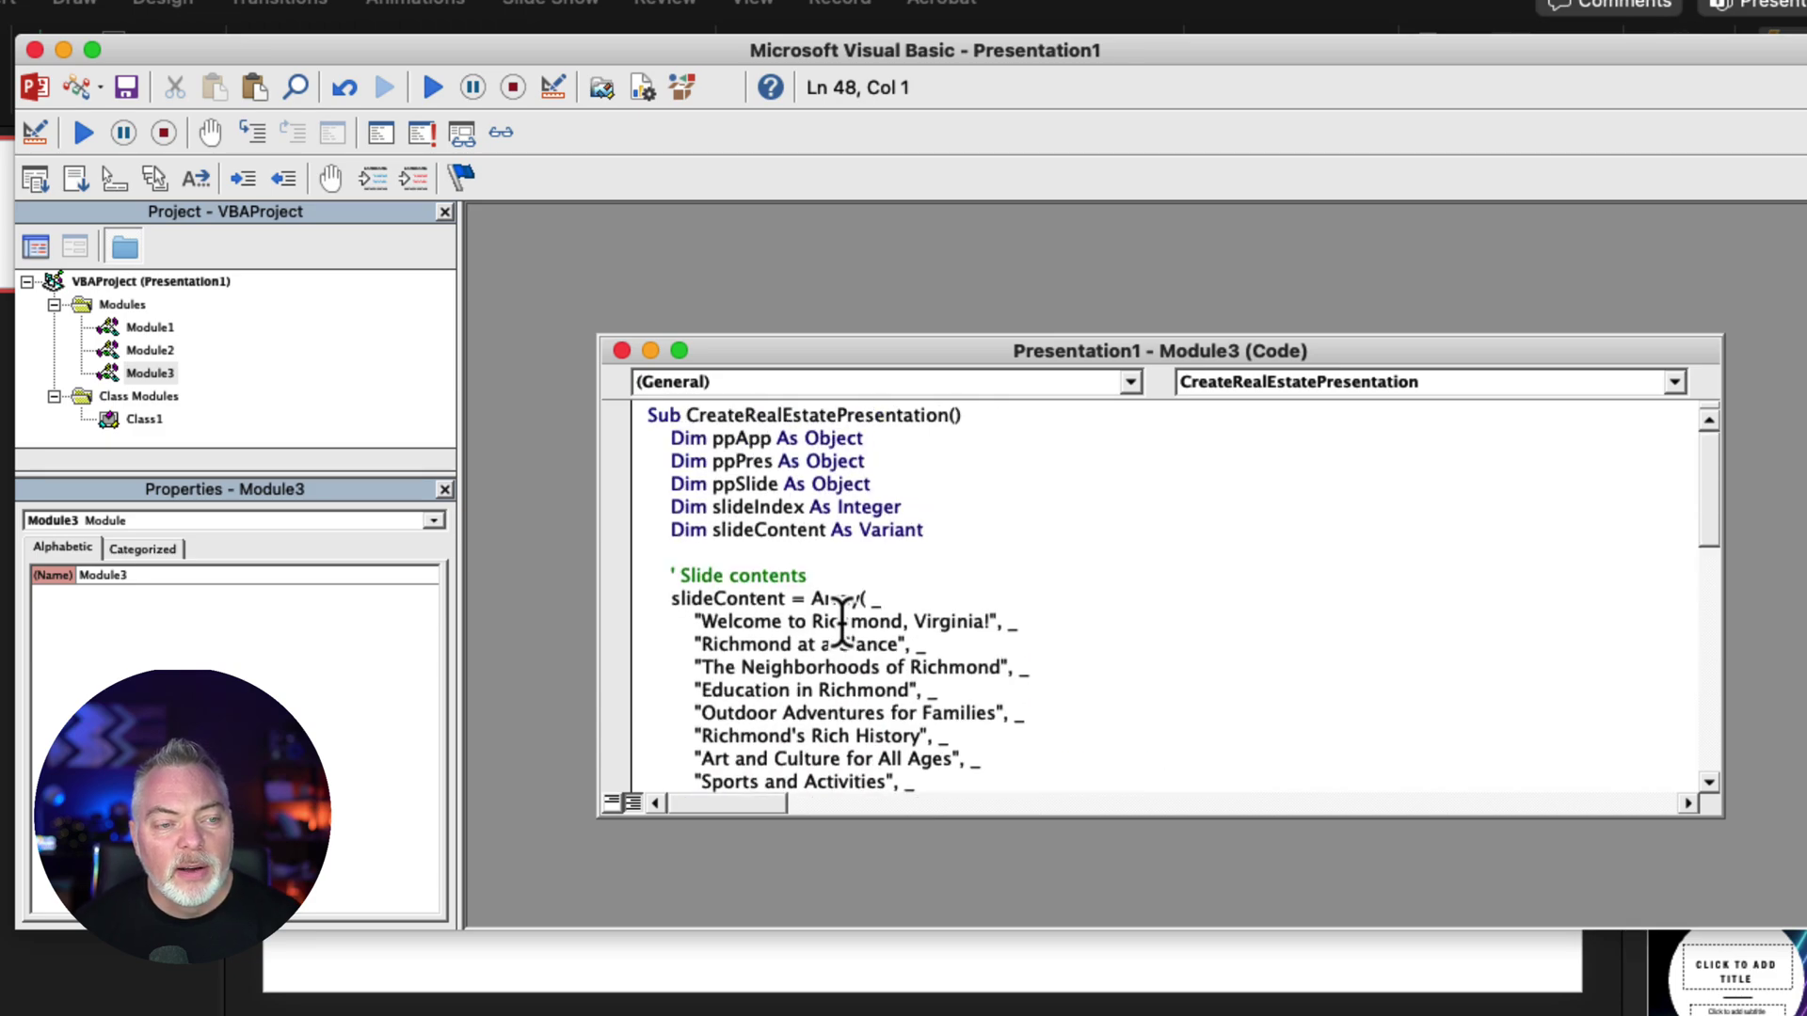
{"action": "scroll", "coordinate": [844, 621], "scroll_direction": "down", "scroll_amount": 10}
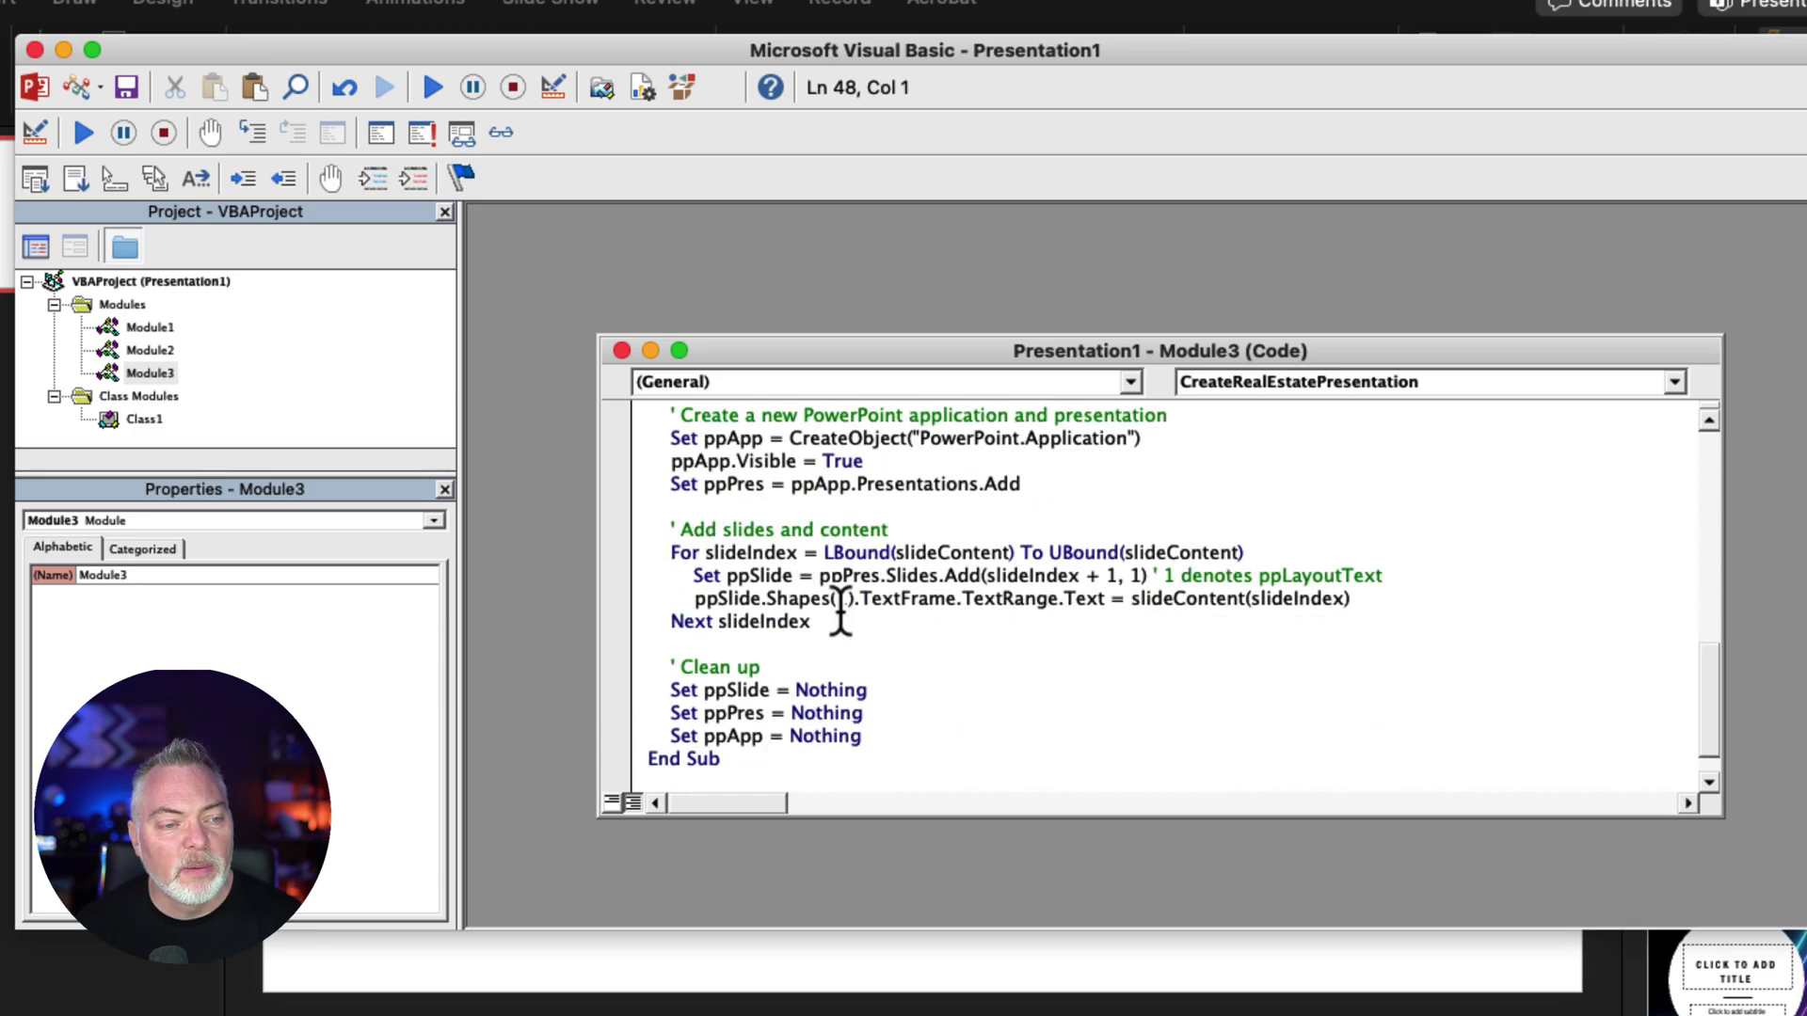
{"action": "scroll", "coordinate": [815, 518], "scroll_direction": "down", "scroll_amount": 1}
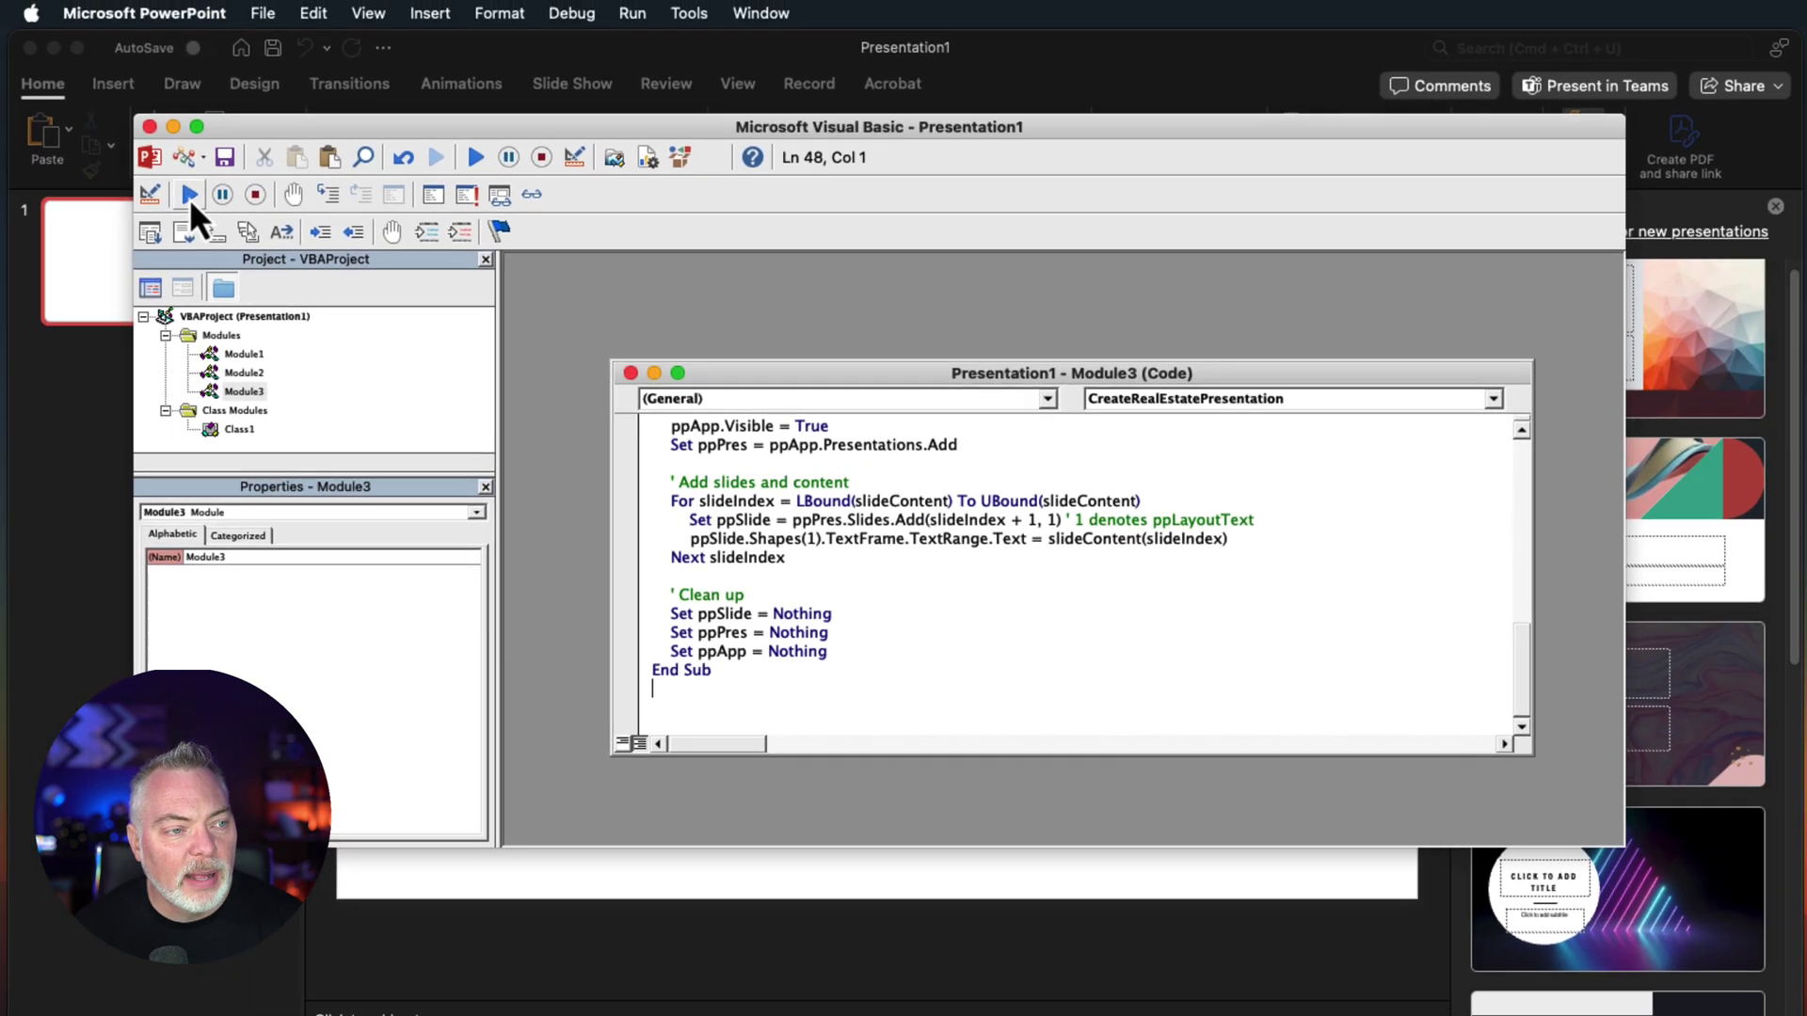
Run the macro to build Presentation2, enlarge its window, and step through the generated slides.
{"action": "left_click", "coordinate": [84, 131]}
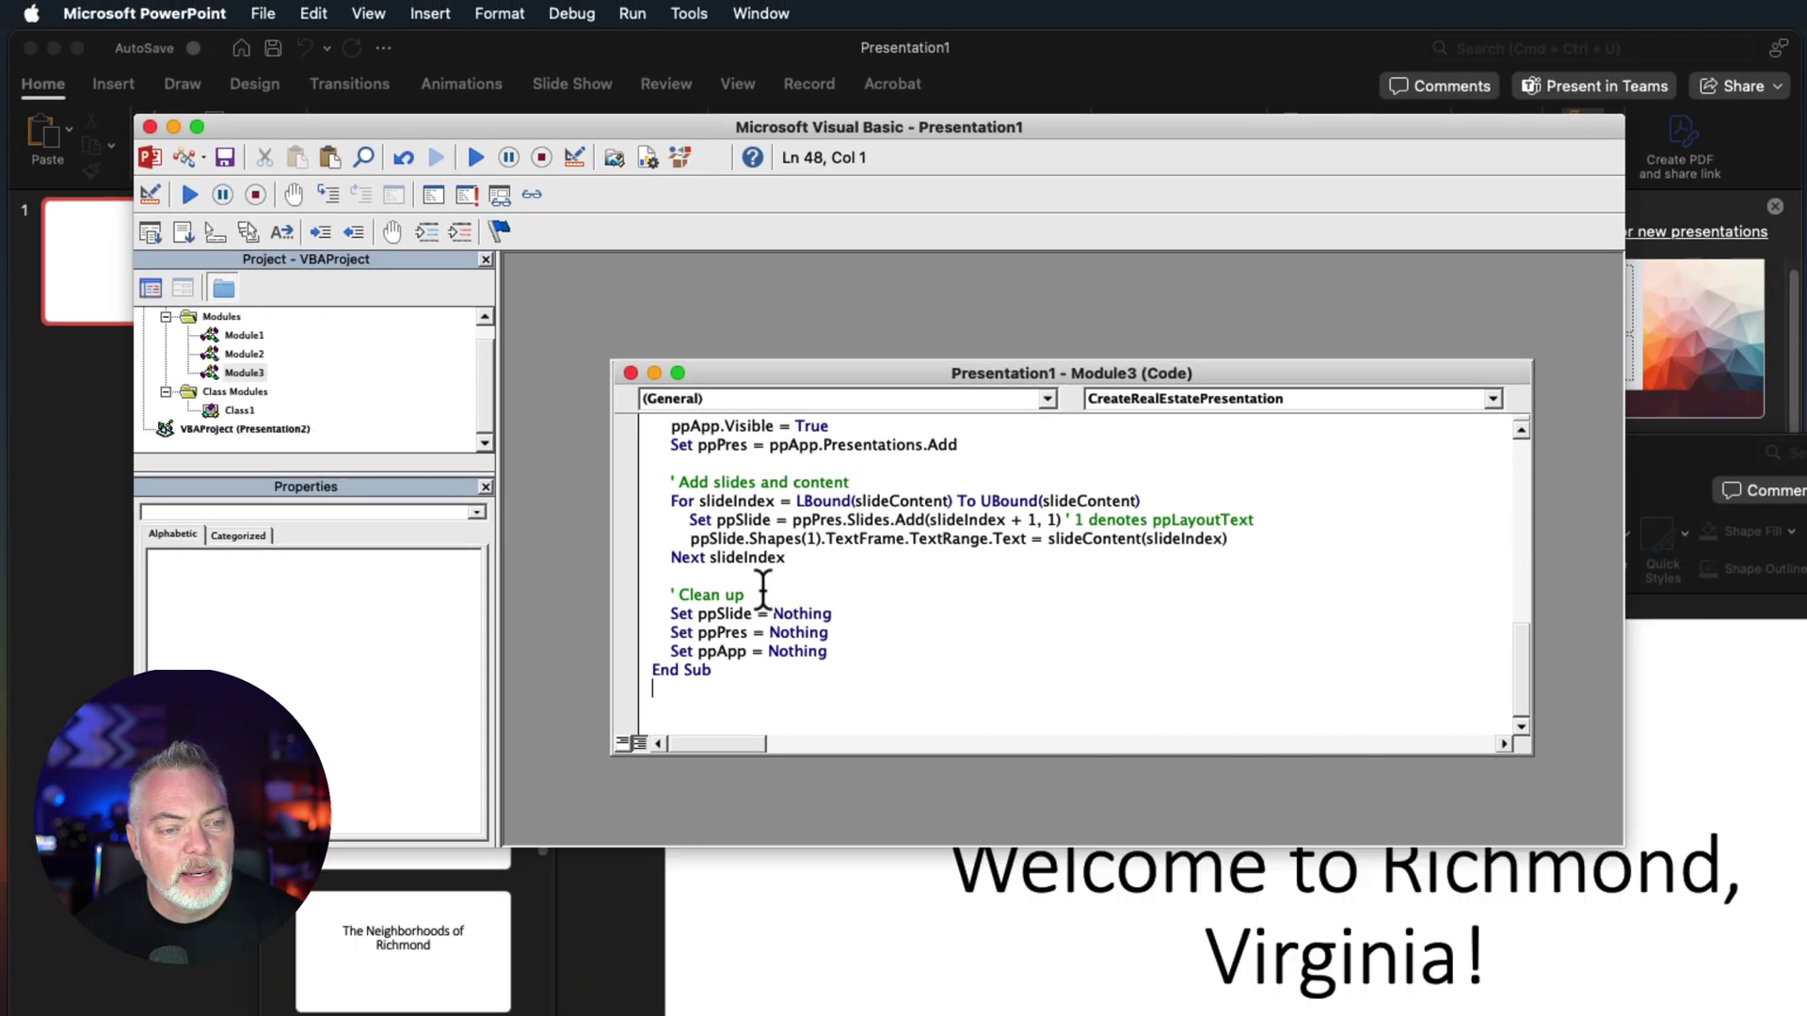
{"action": "left_click_drag", "start_coordinate": [1699, 457], "coordinate": [1427, 48]}
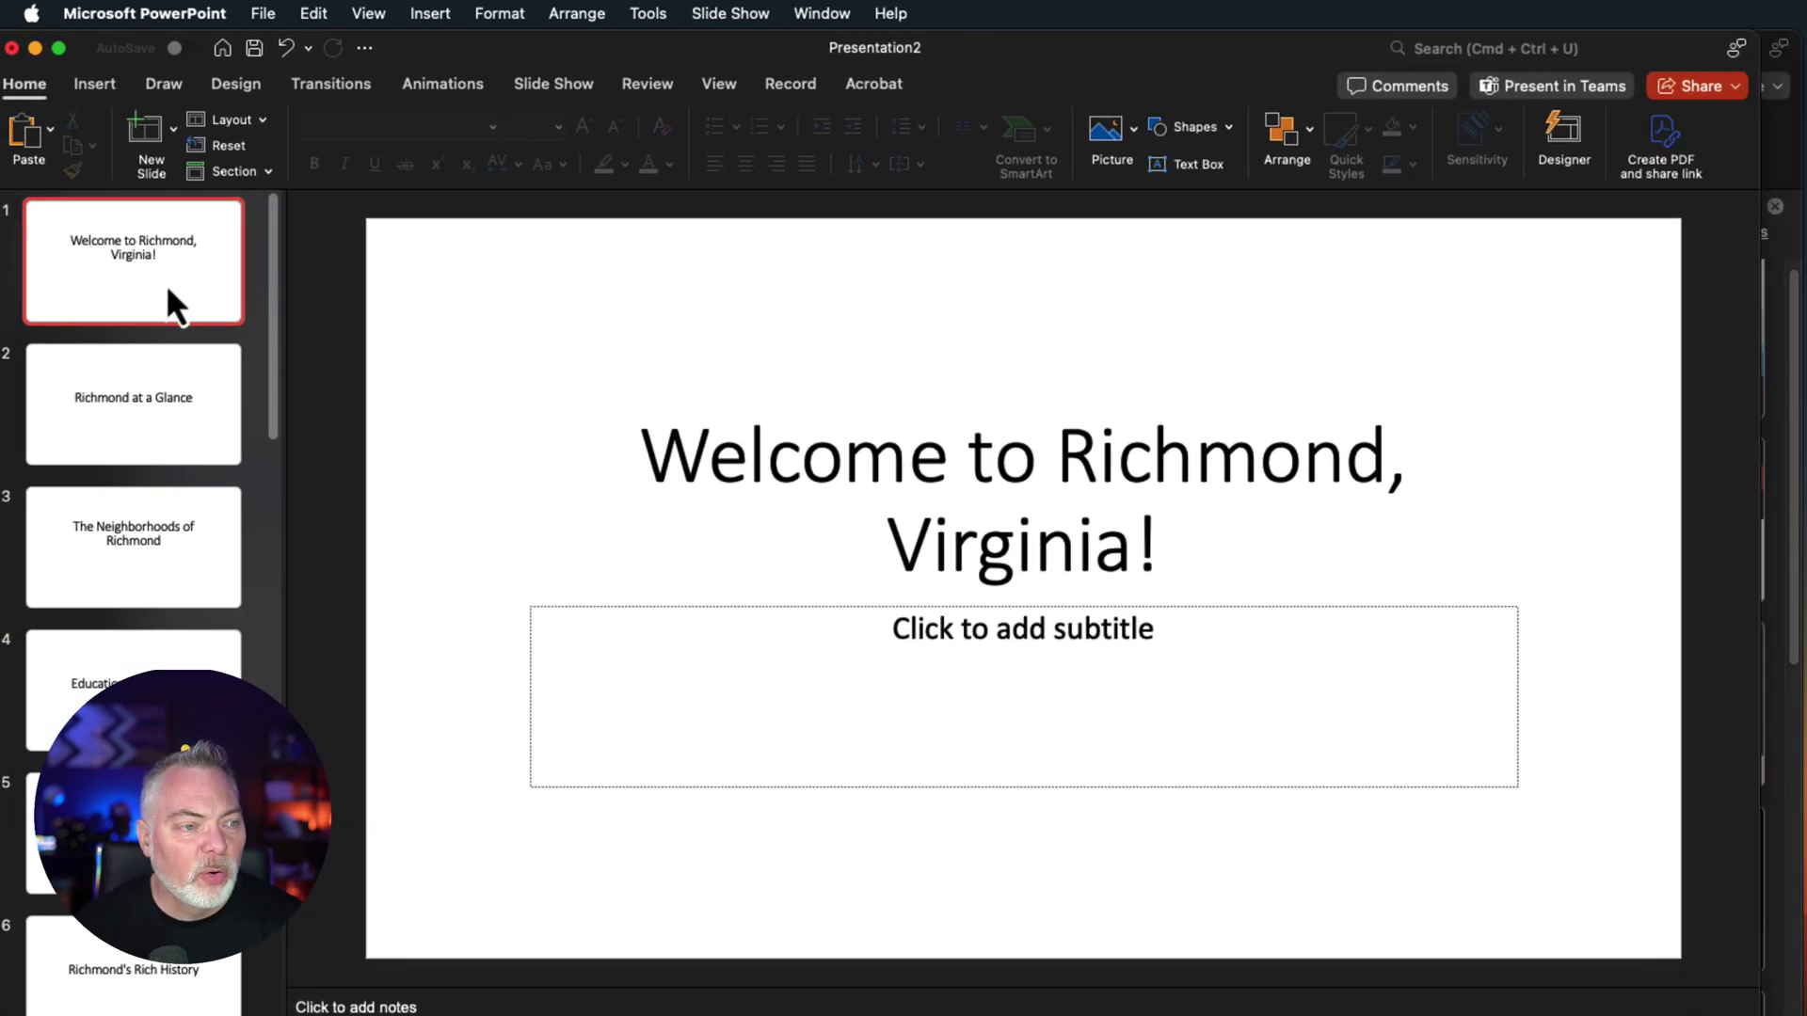
{"action": "key", "text": "Down"}
{"action": "key", "text": "Down"}
{"action": "key", "text": "Down"}
{"action": "key", "text": "Down"}
{"action": "key", "text": "Down"}
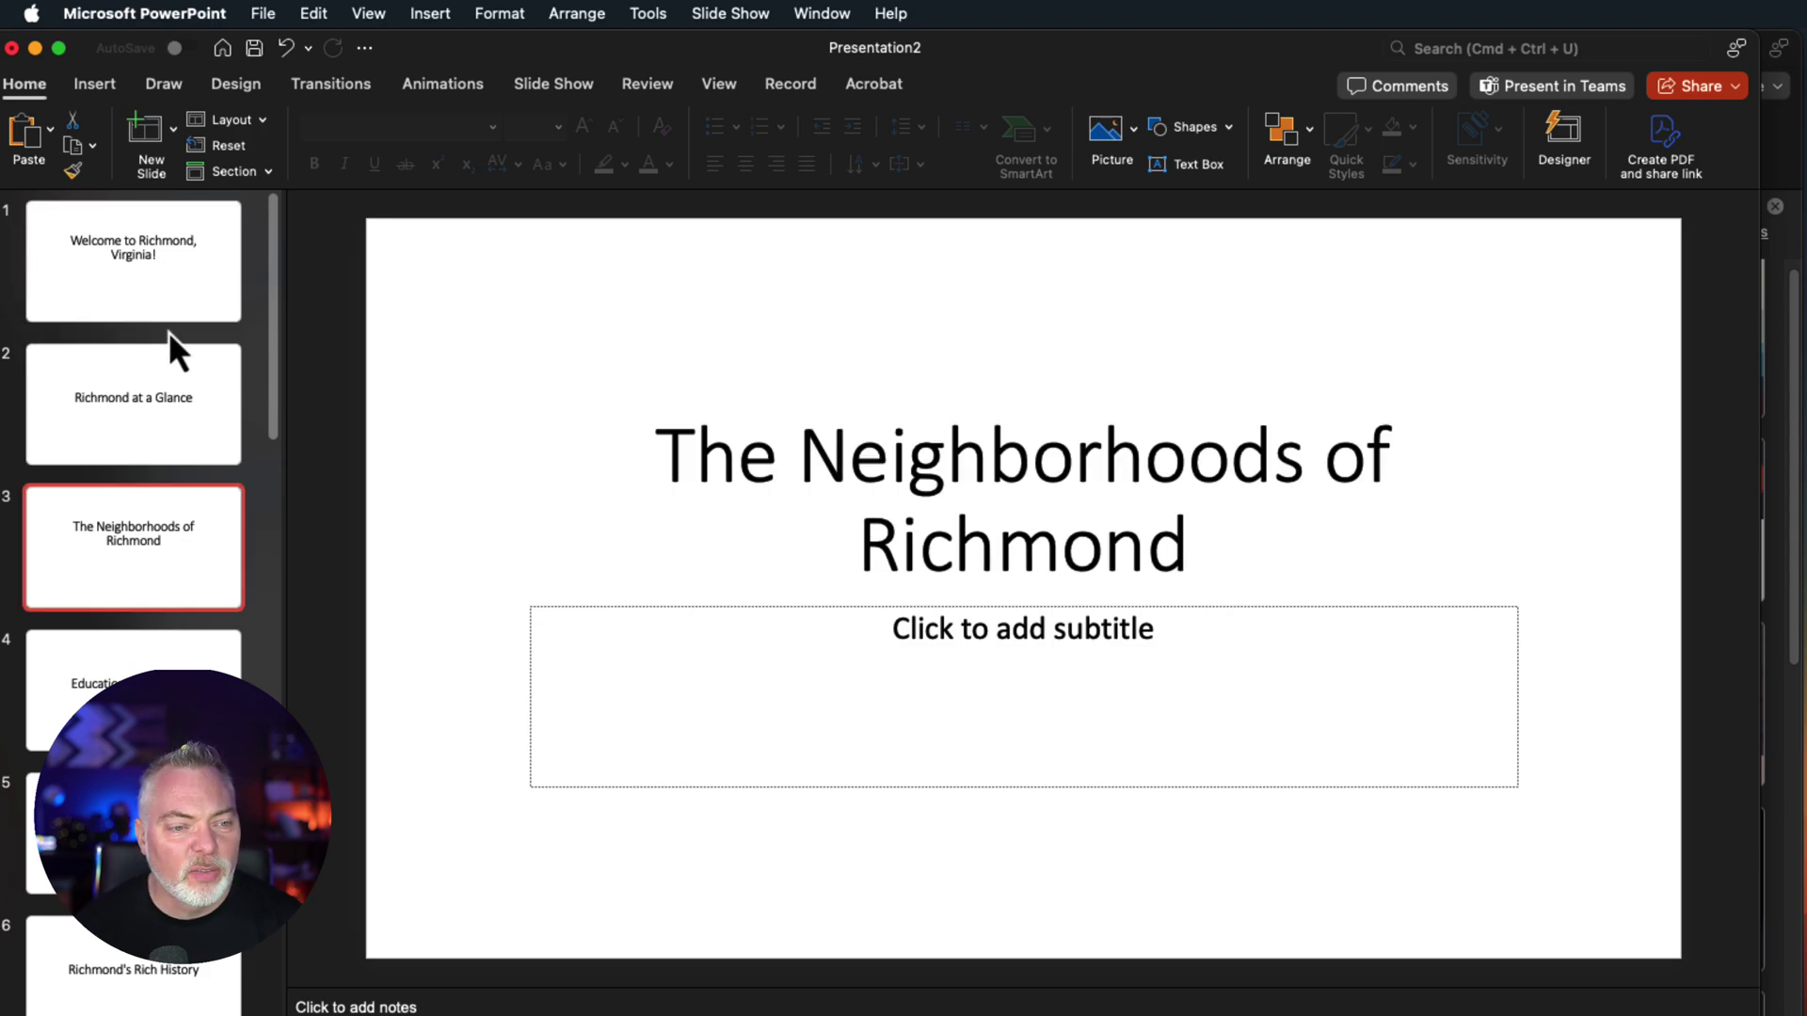
{"action": "key", "text": "Up"}
{"action": "key", "text": "Up"}
{"action": "key", "text": "Up"}
{"action": "key", "text": "Up"}
{"action": "key", "text": "Up"}
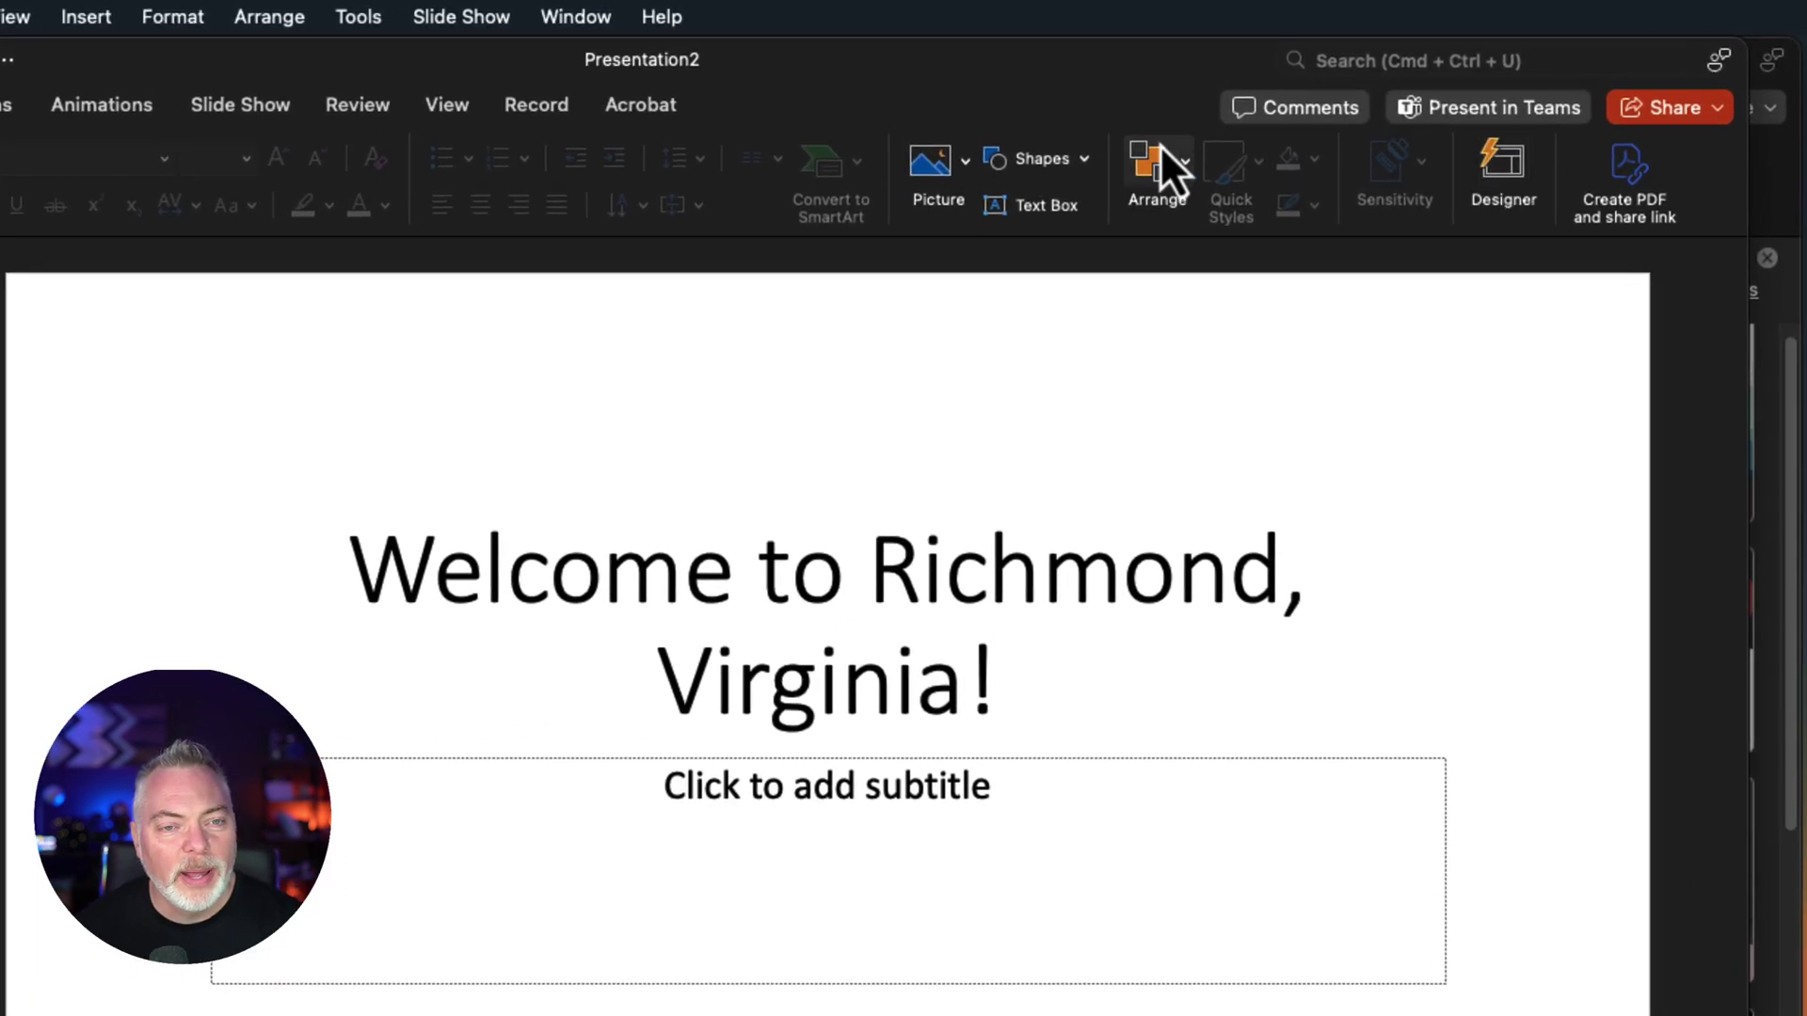
Apply the city-skyline Designer idea to the 'Welcome to Richmond, Virginia!' title slide.
{"action": "left_click", "coordinate": [1503, 162]}
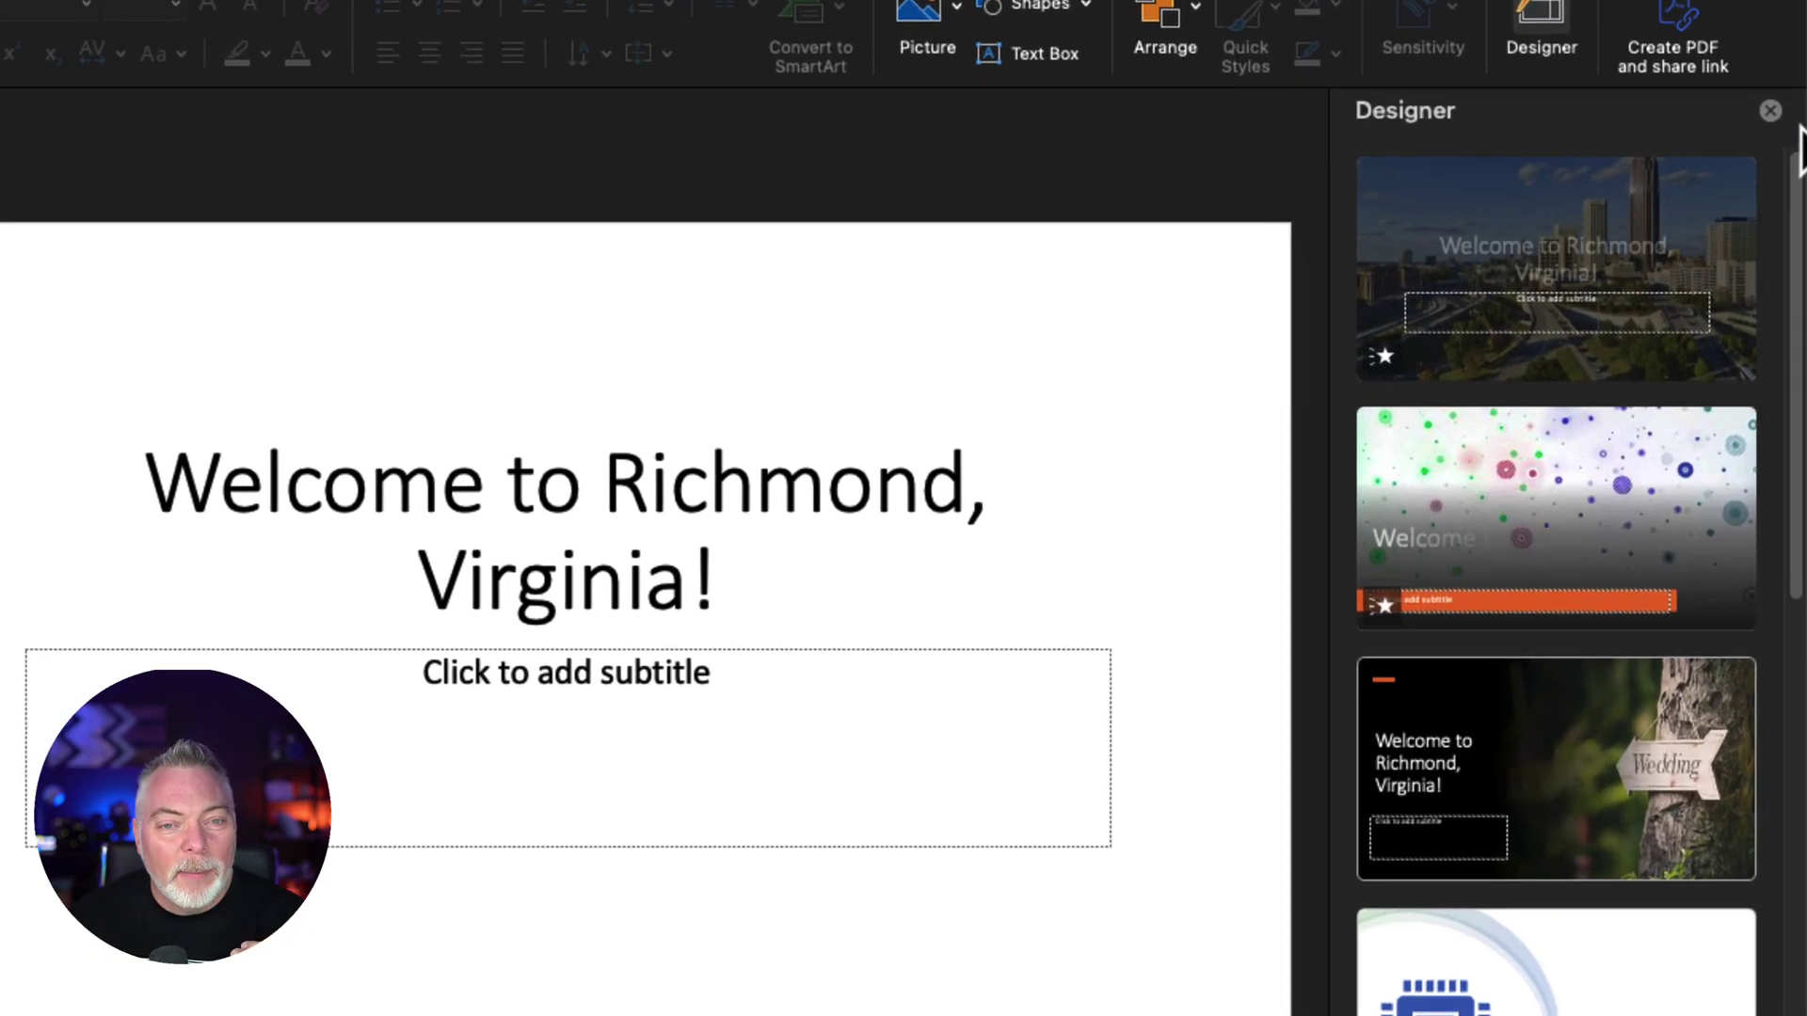
{"action": "left_click", "coordinate": [1770, 110]}
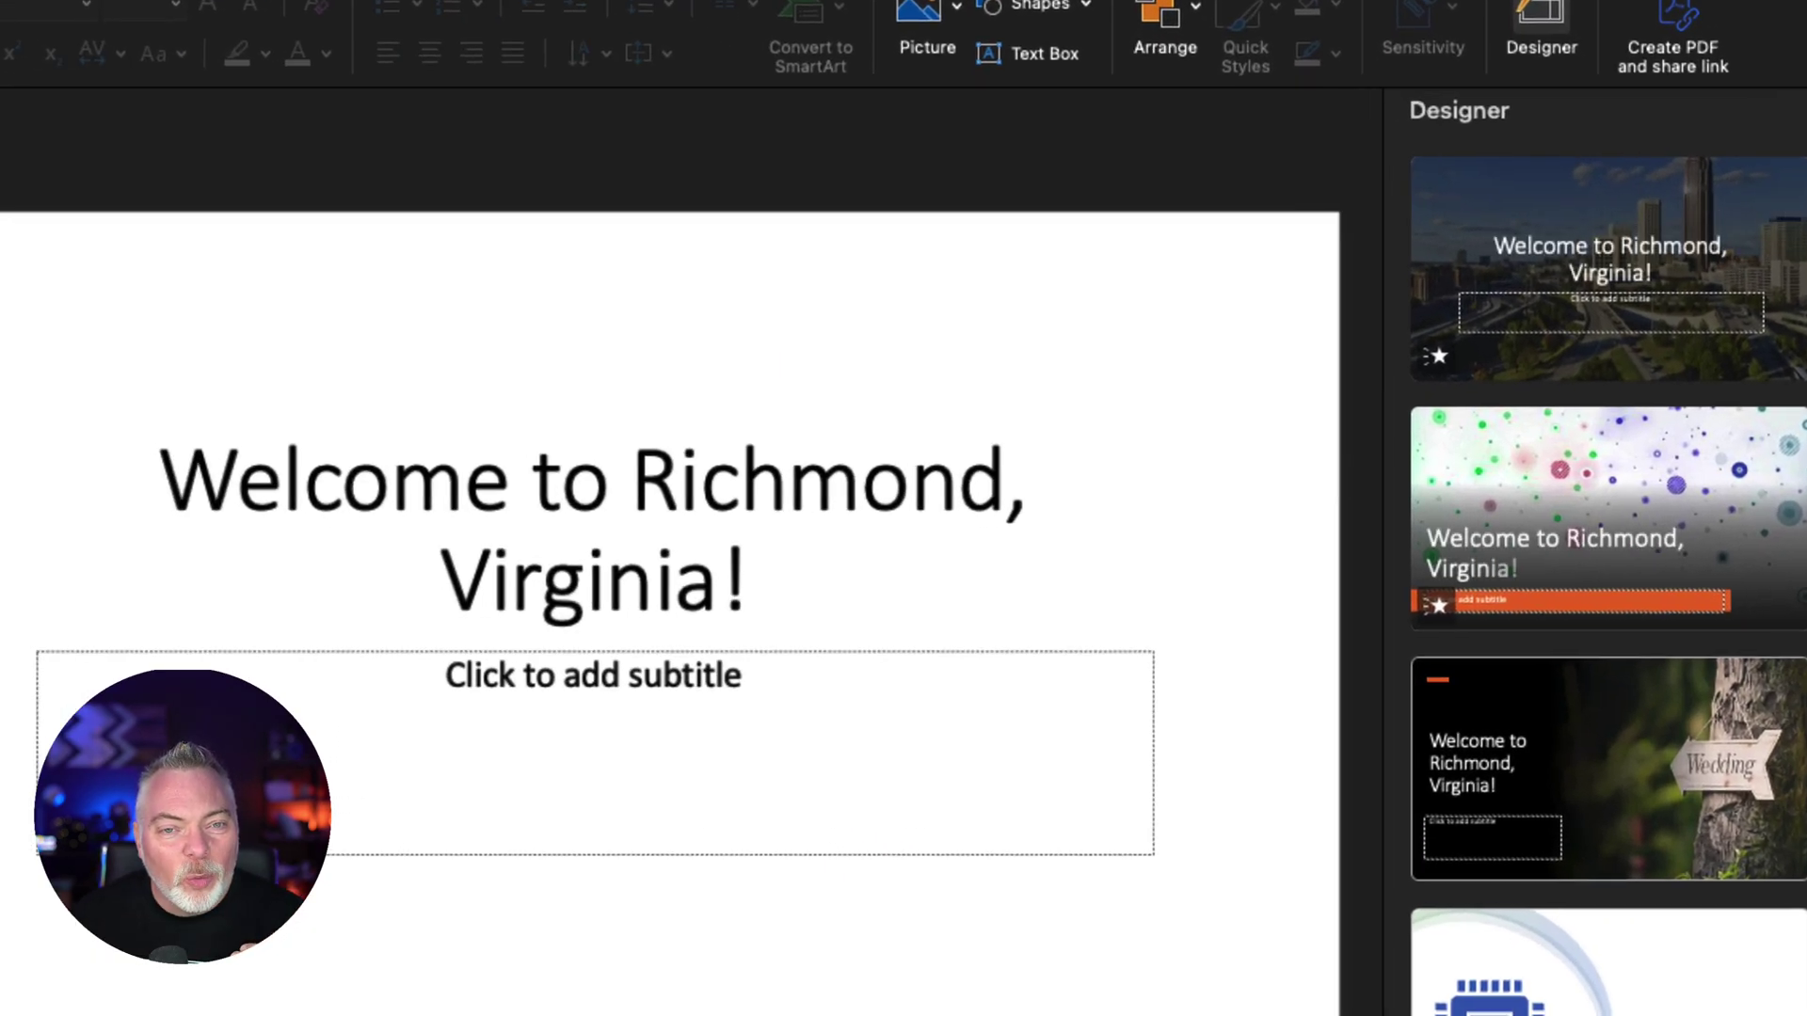
{"action": "left_click", "coordinate": [1685, 212]}
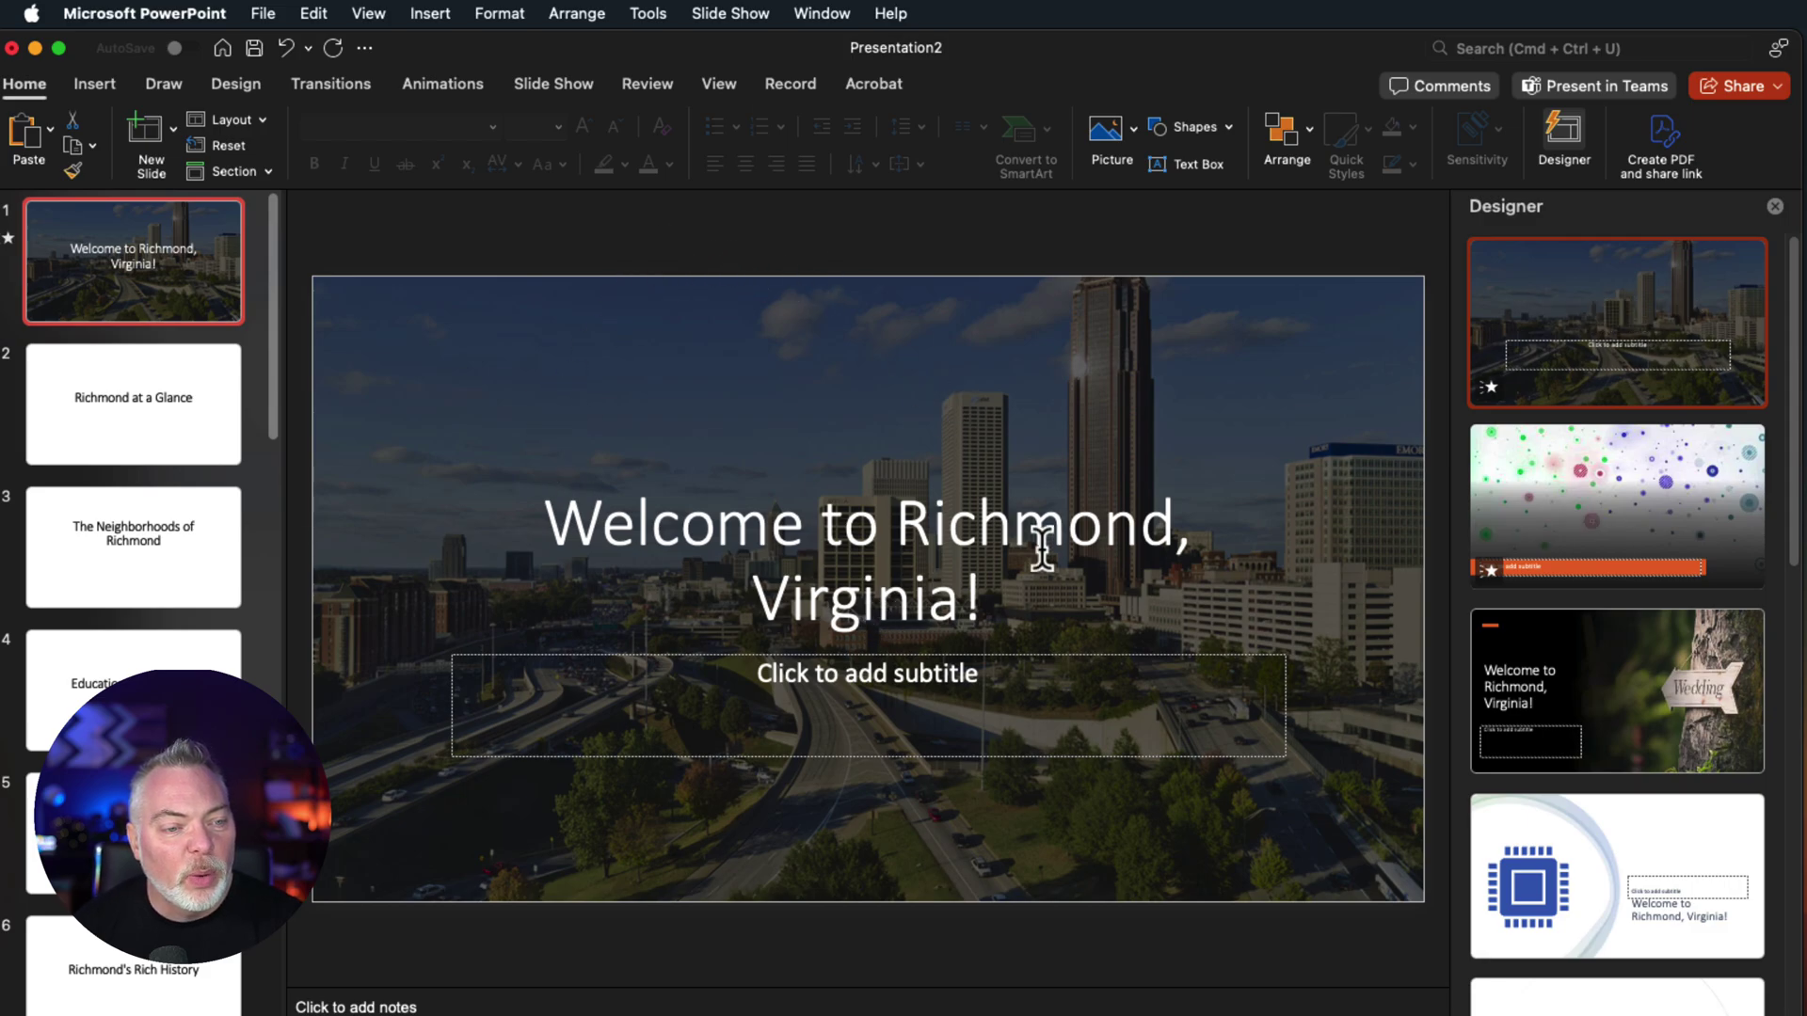
Load more design ideas and move on to slide 2, Richmond at a Glance.
{"action": "scroll", "coordinate": [1523, 631], "scroll_direction": "down", "scroll_amount": 5}
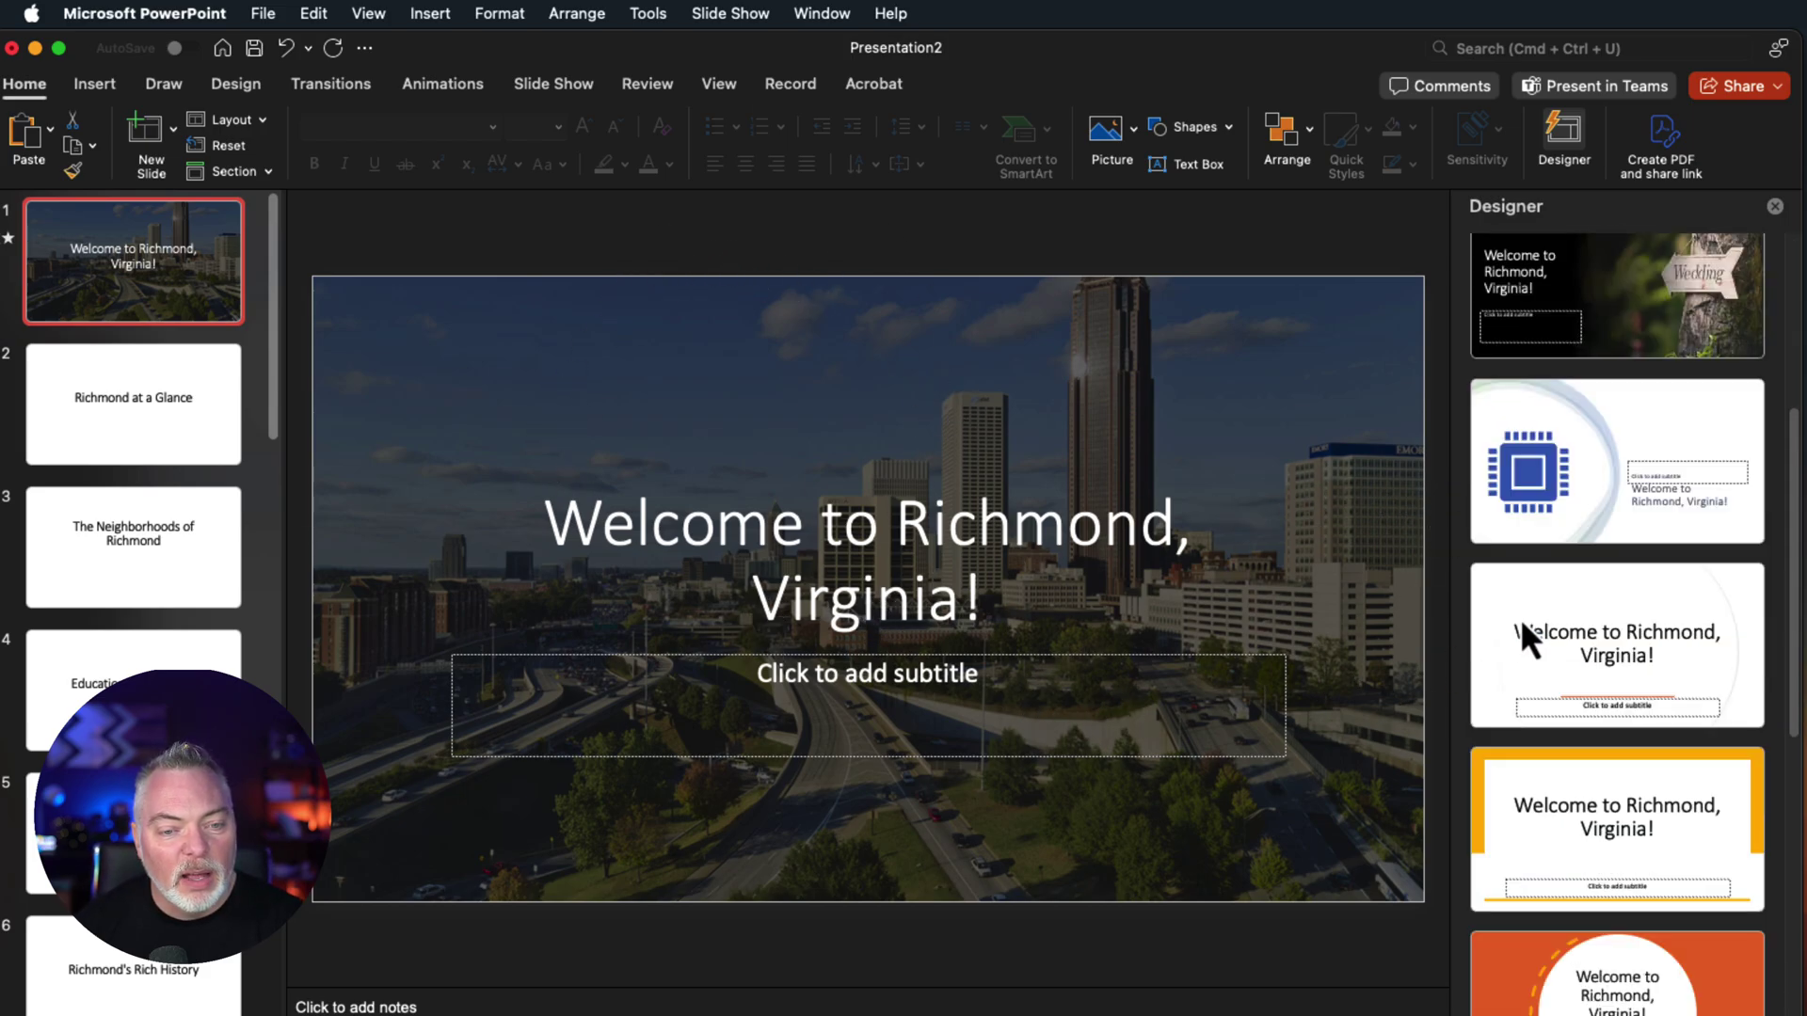
{"action": "scroll", "coordinate": [1529, 659], "scroll_direction": "down", "scroll_amount": 7}
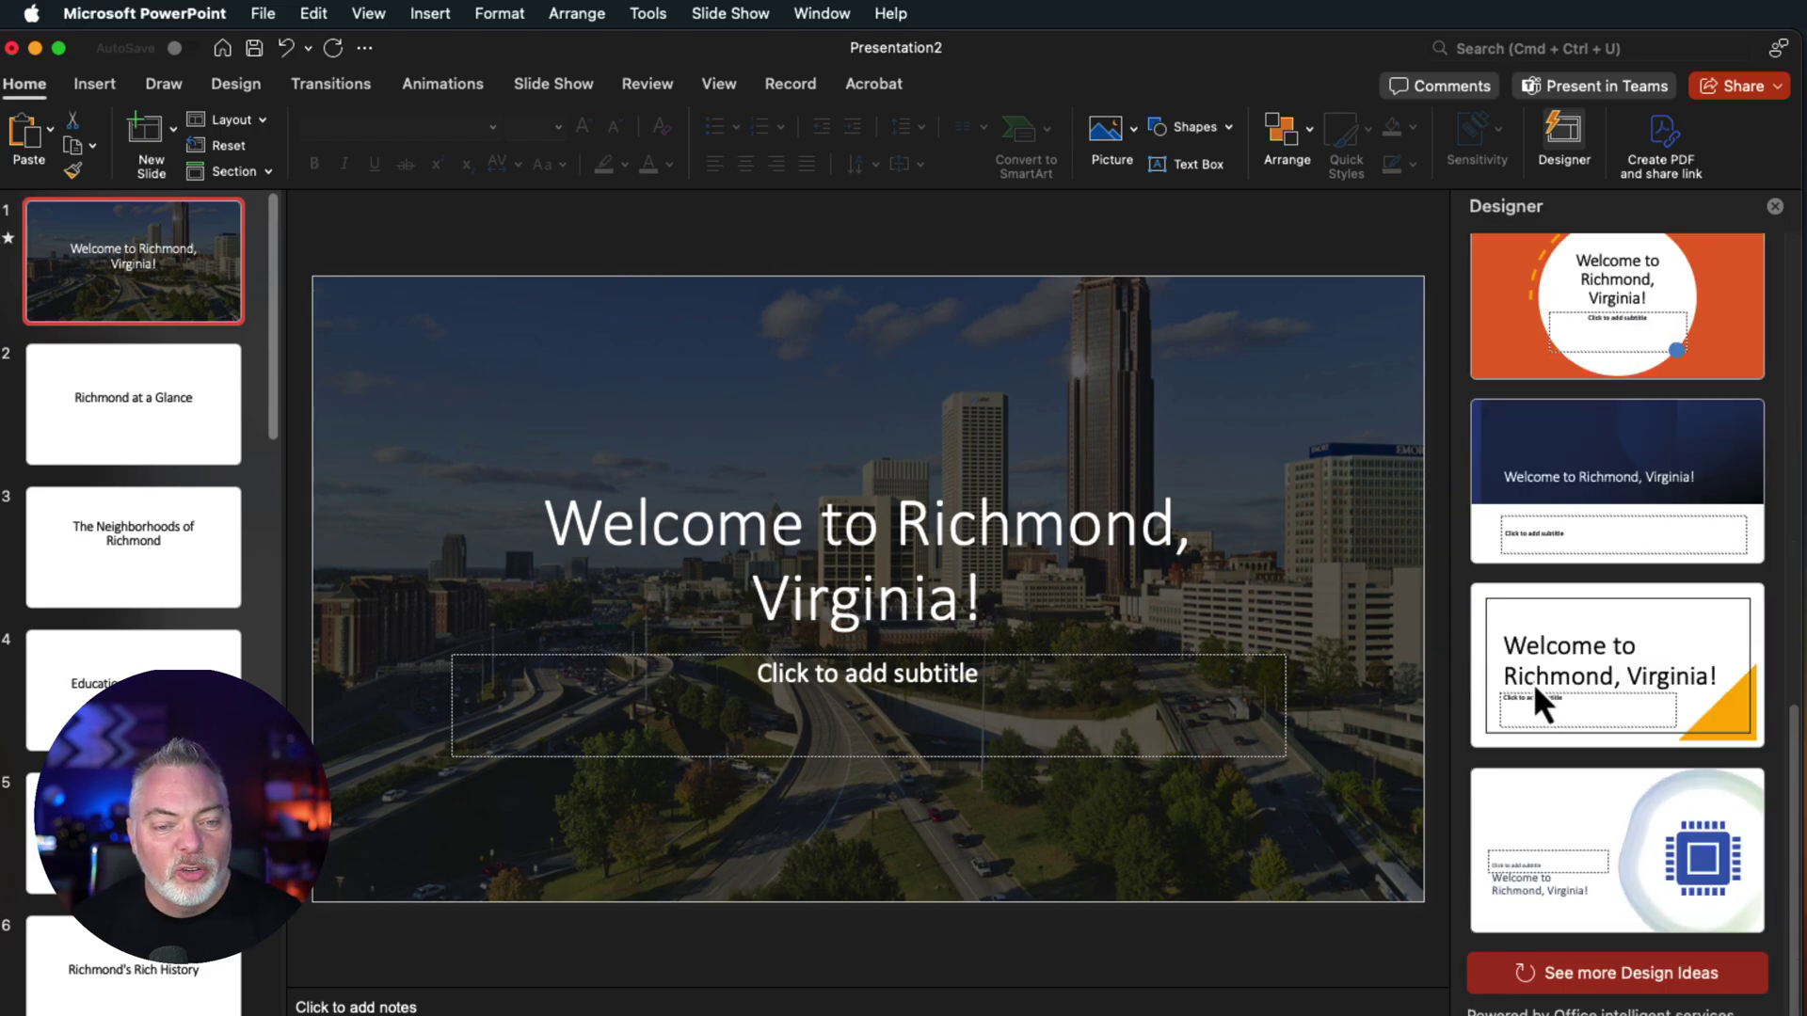
{"action": "left_click", "coordinate": [1570, 979]}
{"action": "scroll", "coordinate": [1572, 533], "scroll_direction": "down", "scroll_amount": 5}
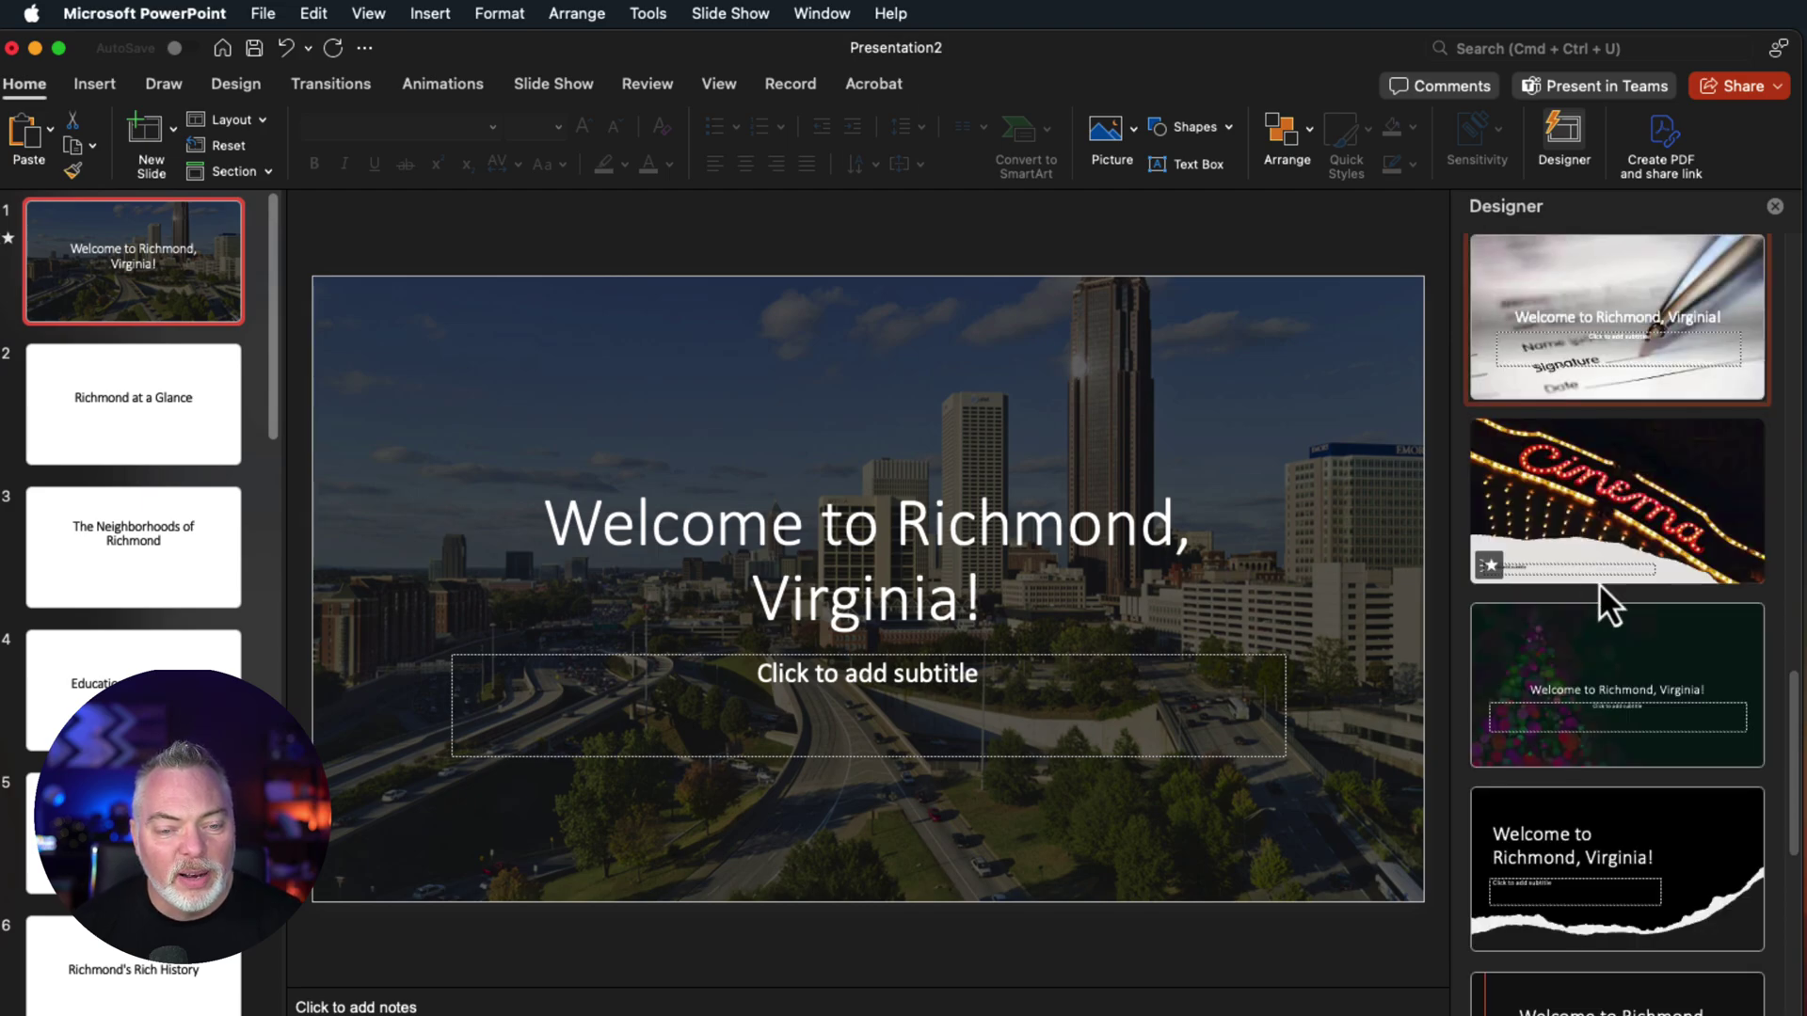
{"action": "scroll", "coordinate": [1640, 658], "scroll_direction": "down", "scroll_amount": 5}
{"action": "left_click", "coordinate": [70, 409]}
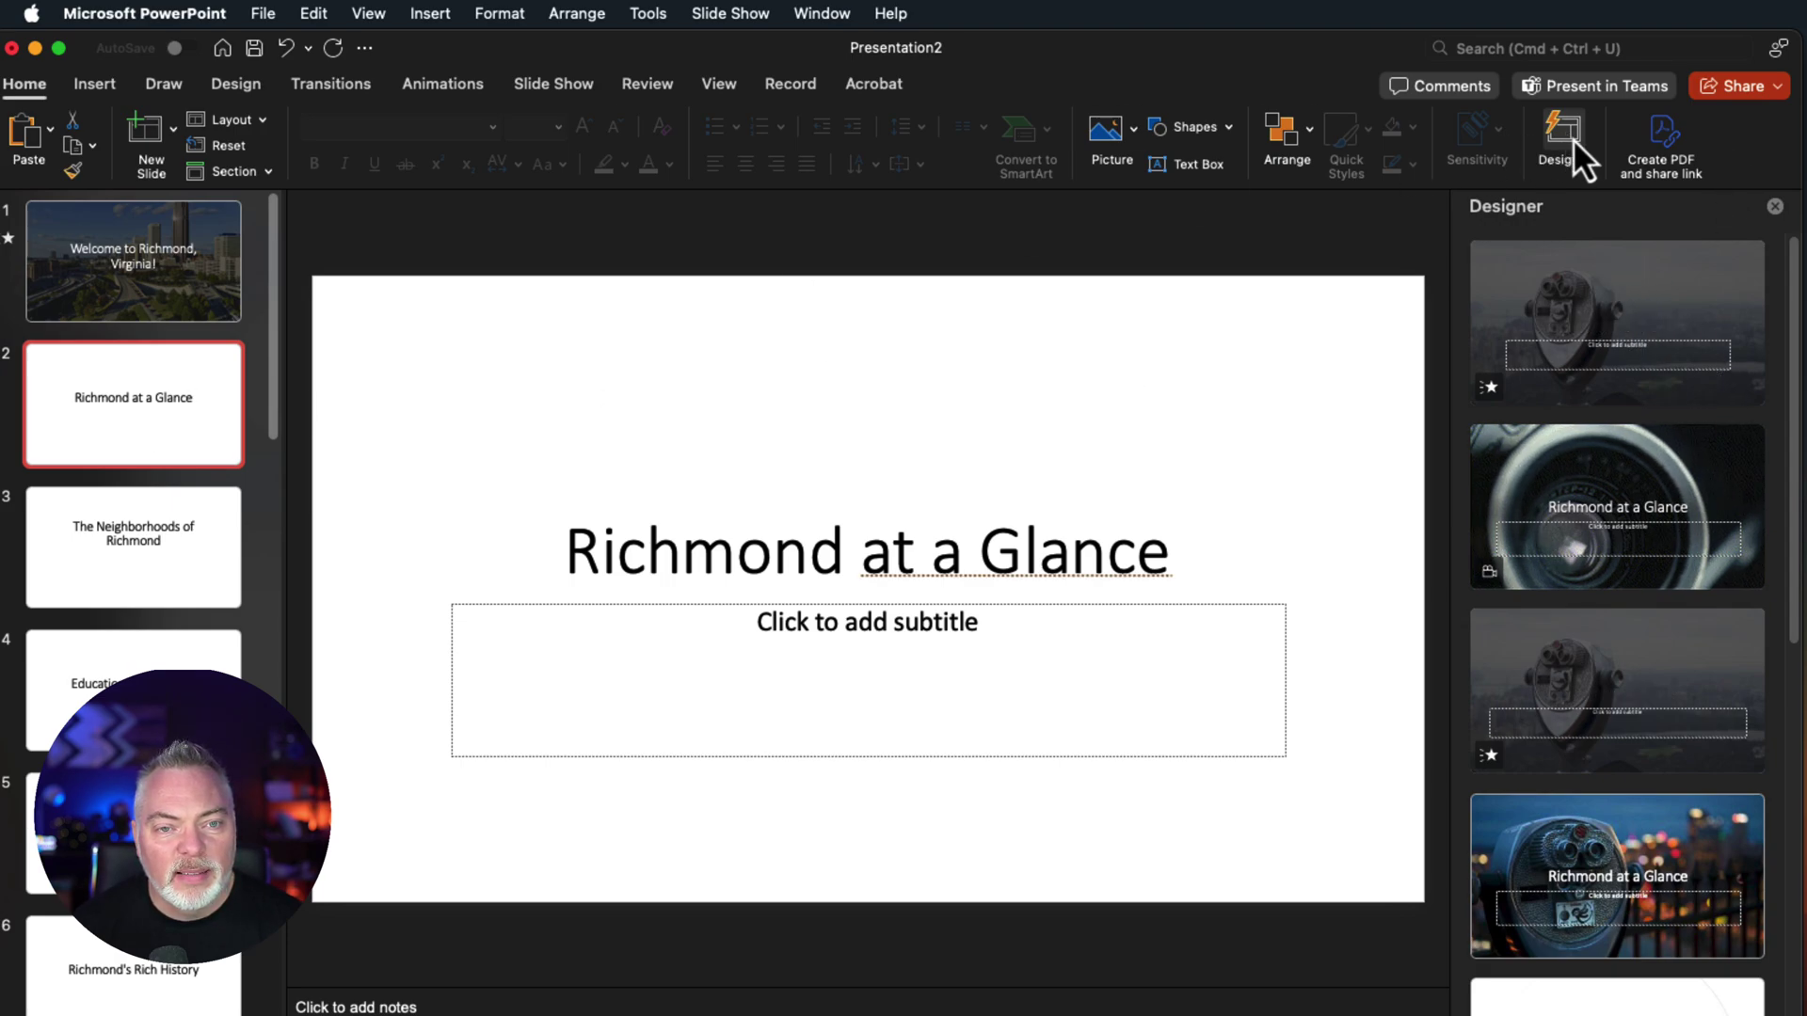
Give slide 2 the binoculars photo design and slide 3 the aerial neighbourhood layout.
{"action": "scroll", "coordinate": [1603, 404], "scroll_direction": "down", "scroll_amount": 1}
{"action": "scroll", "coordinate": [1602, 410], "scroll_direction": "down", "scroll_amount": 5}
{"action": "scroll", "coordinate": [1592, 455], "scroll_direction": "up", "scroll_amount": 1}
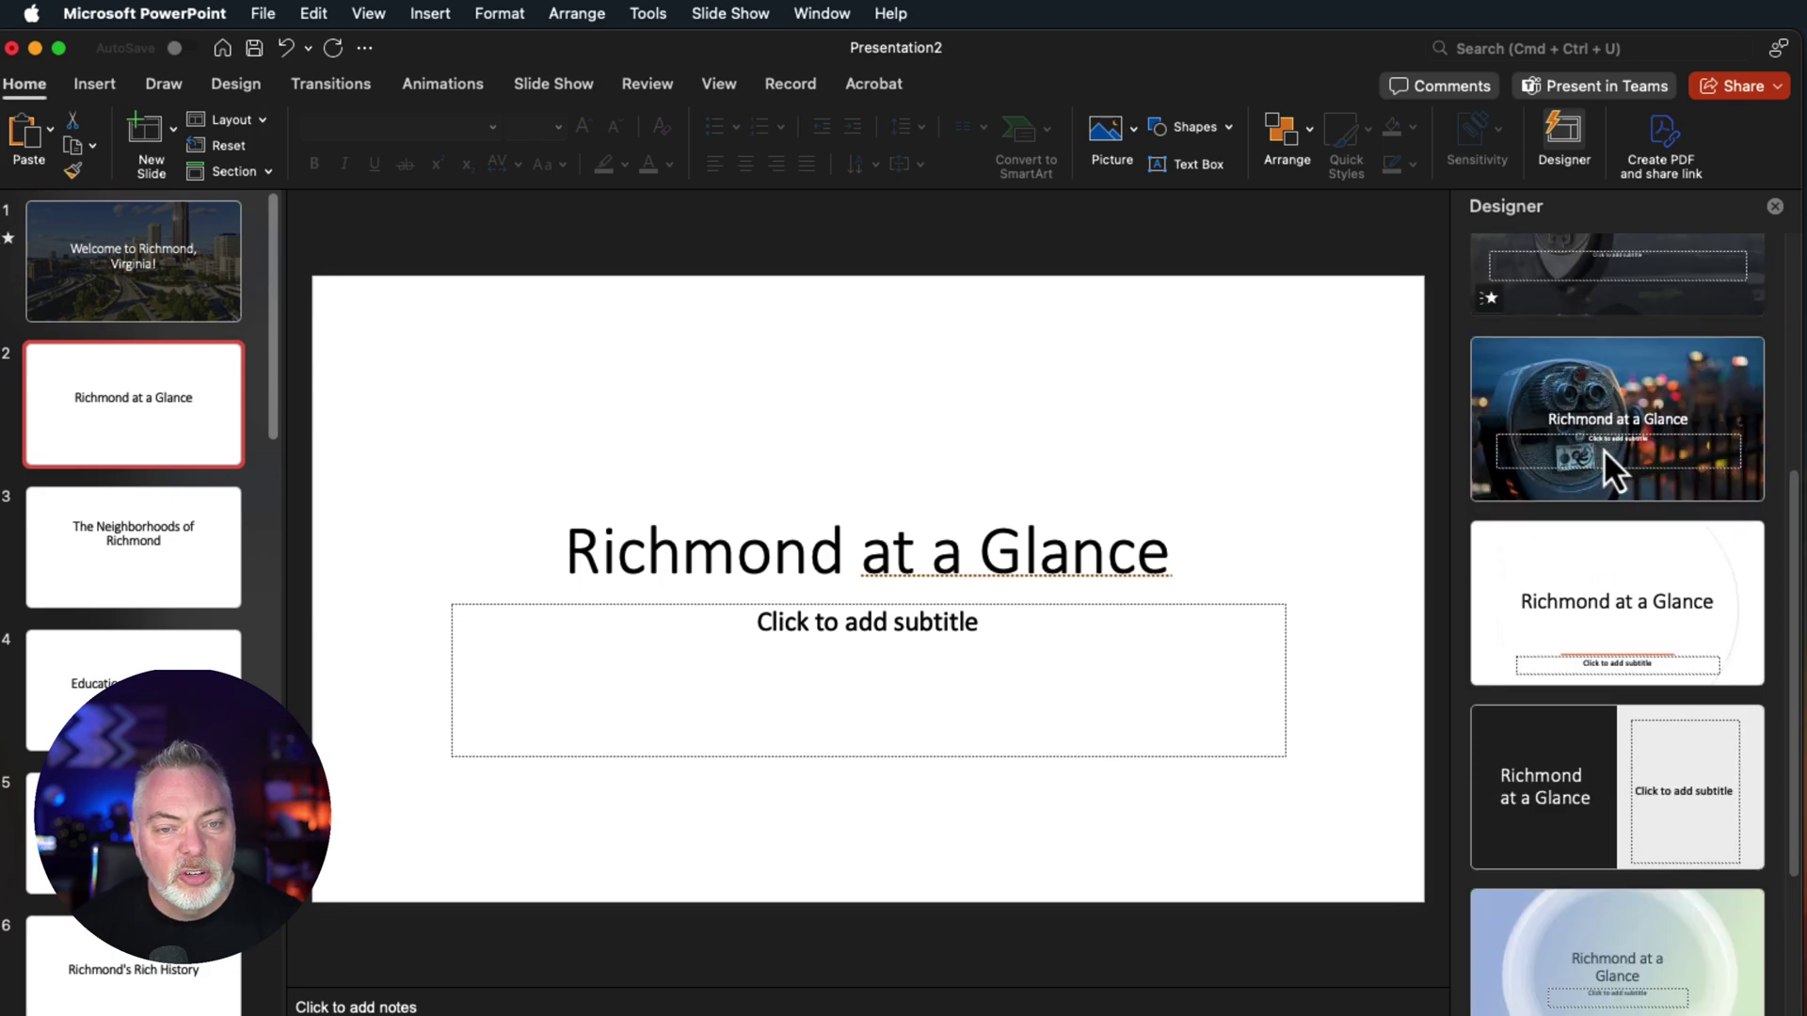
{"action": "left_click", "coordinate": [1615, 399]}
{"action": "left_click", "coordinate": [162, 563]}
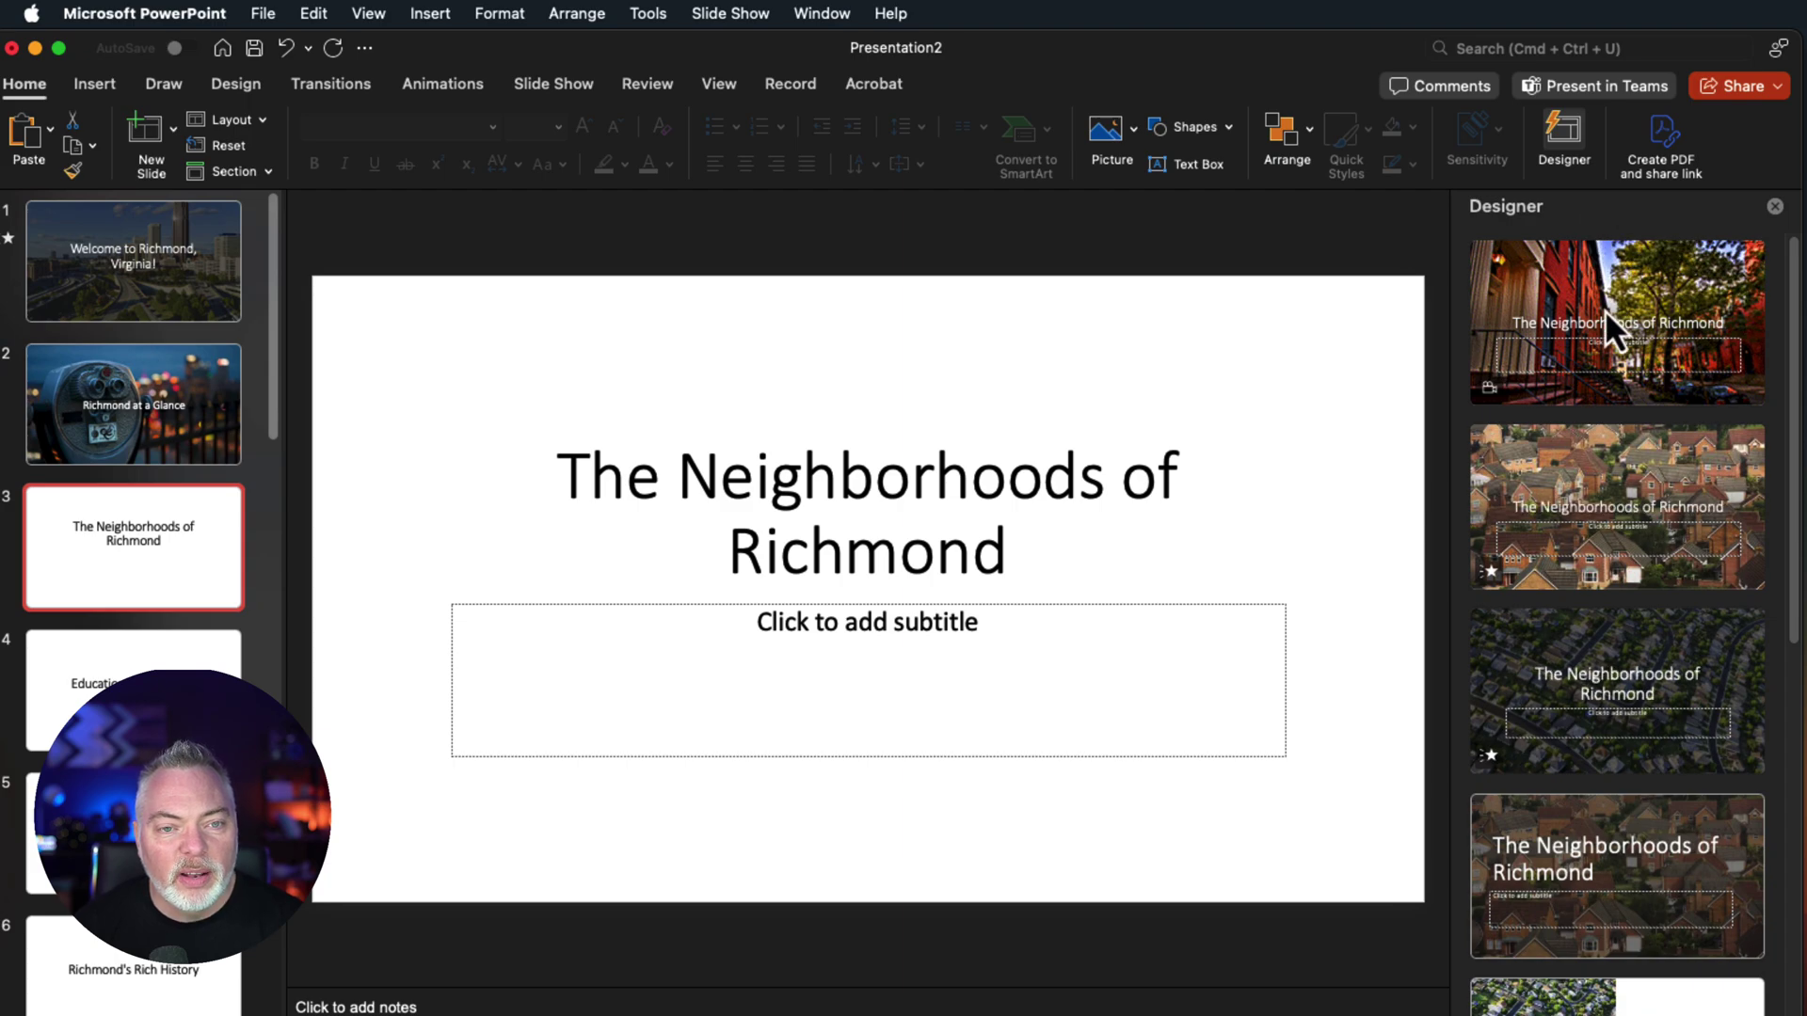
{"action": "scroll", "coordinate": [1615, 398], "scroll_direction": "down", "scroll_amount": 5}
{"action": "left_click", "coordinate": [1600, 454]}
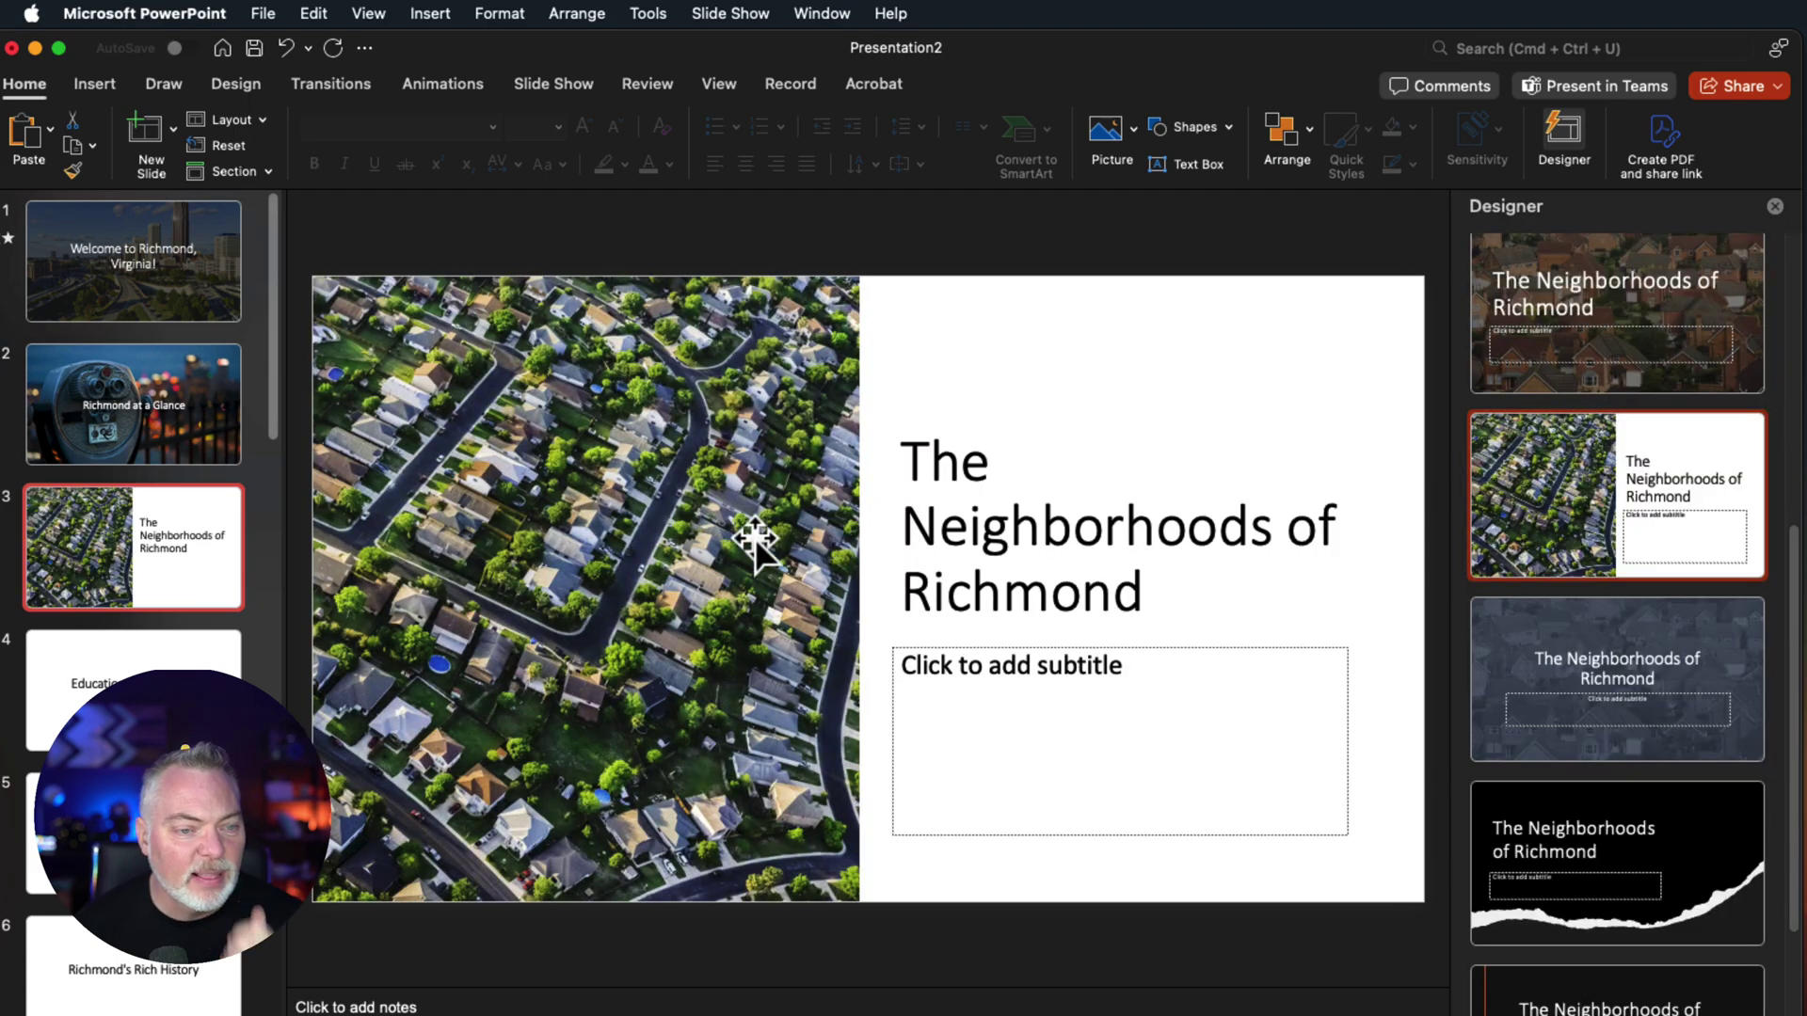
Give slide 4 the books design and move its Education in Richmond title upper-left.
{"action": "left_click", "coordinate": [56, 707]}
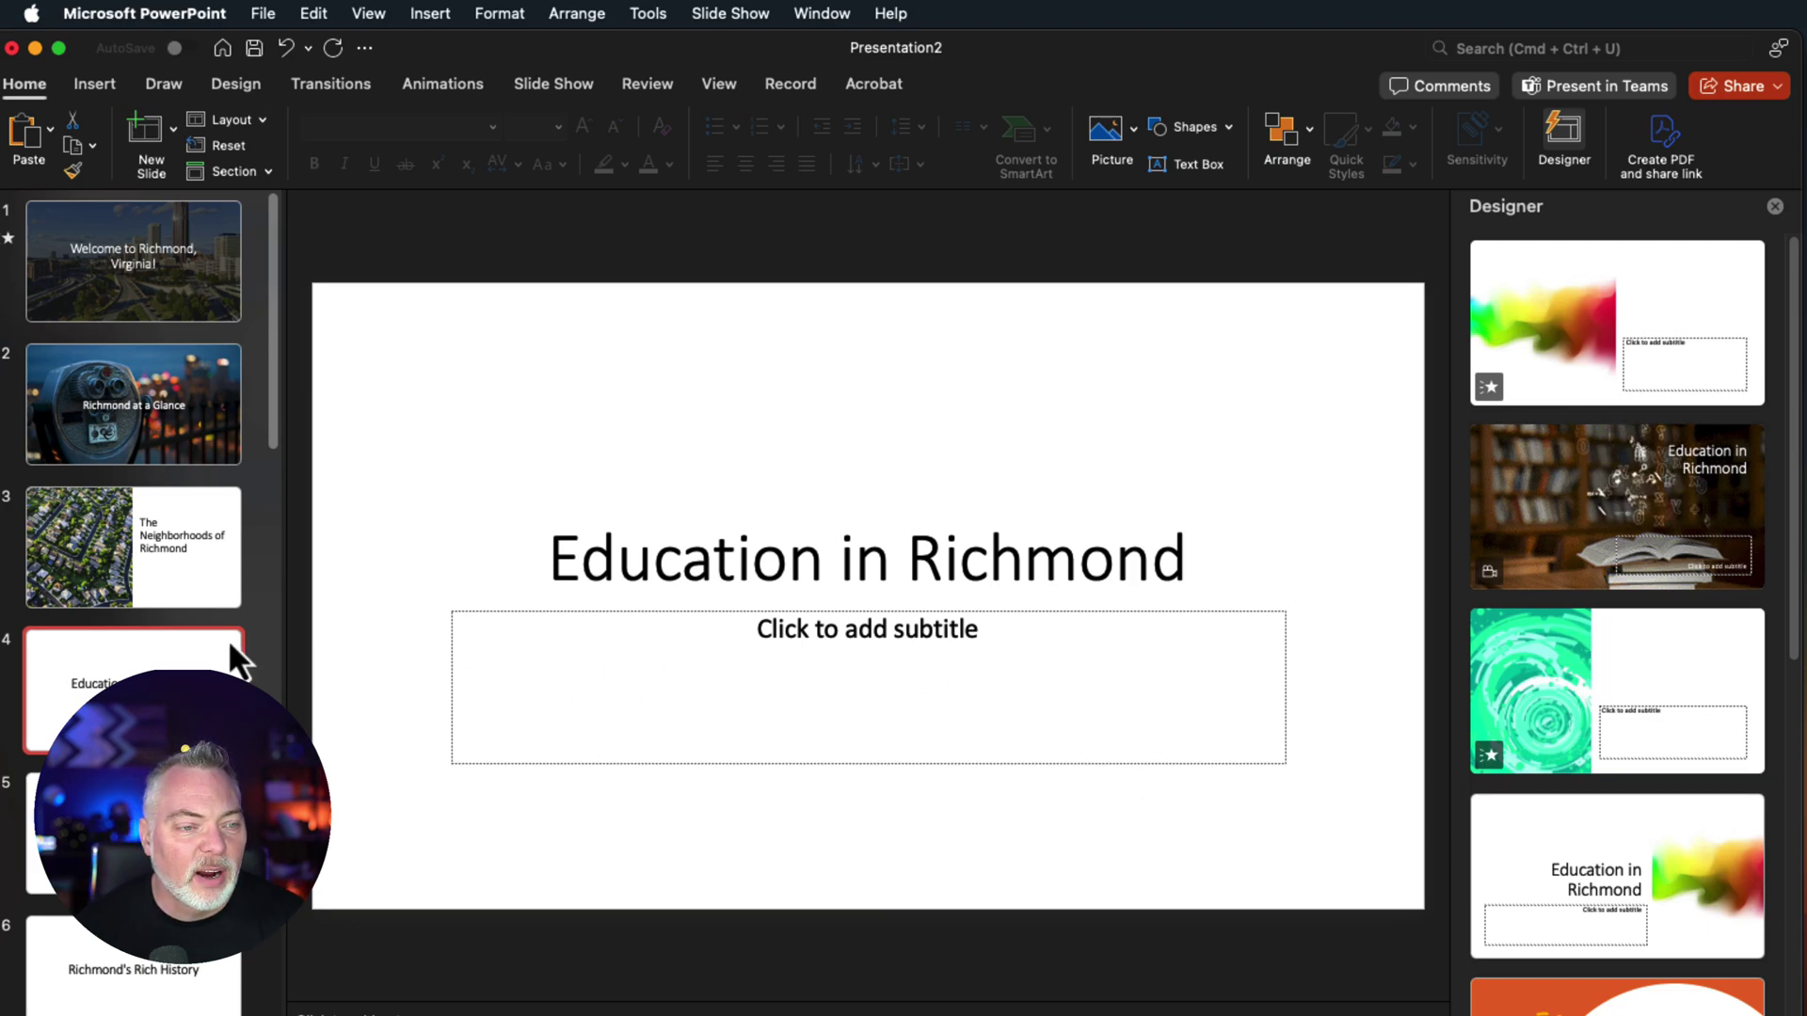
{"action": "left_click", "coordinate": [1635, 475]}
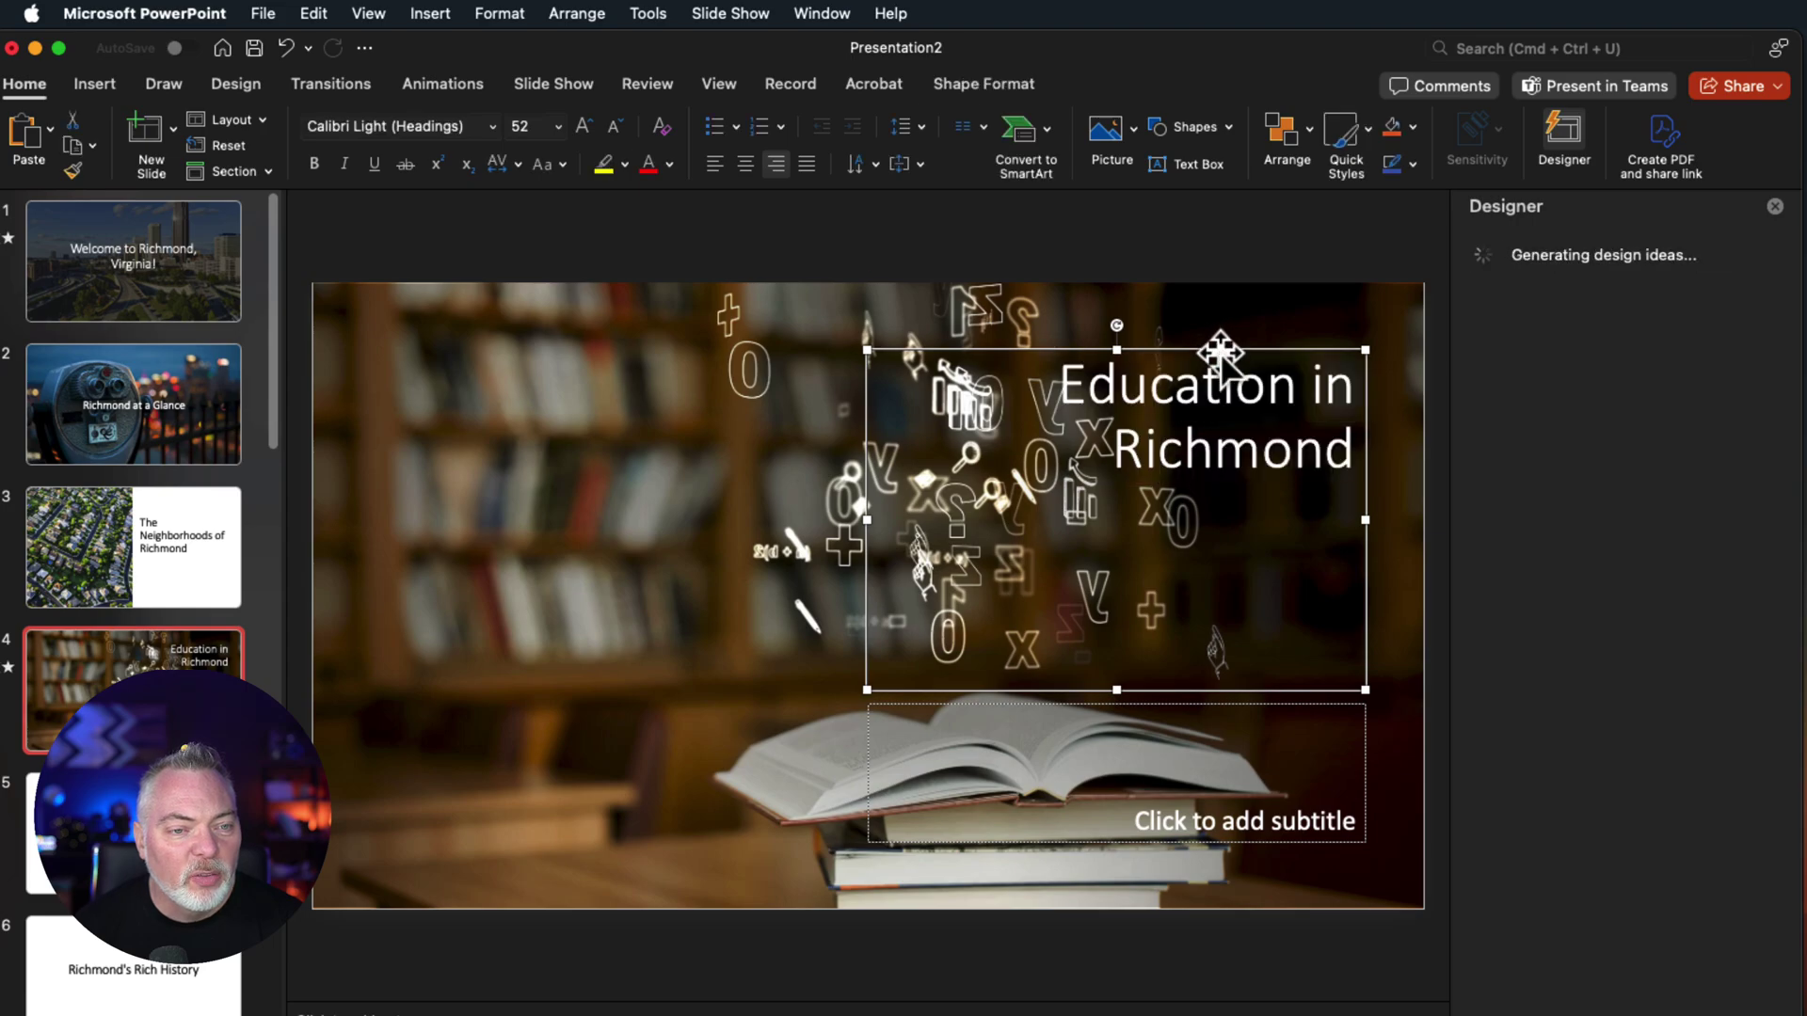
{"action": "left_click_drag", "start_coordinate": [1222, 355], "coordinate": [512, 363]}
Play the slideshow from the Welcome slide, advancing through to Education in Richmond.
{"action": "left_click", "coordinate": [161, 233]}
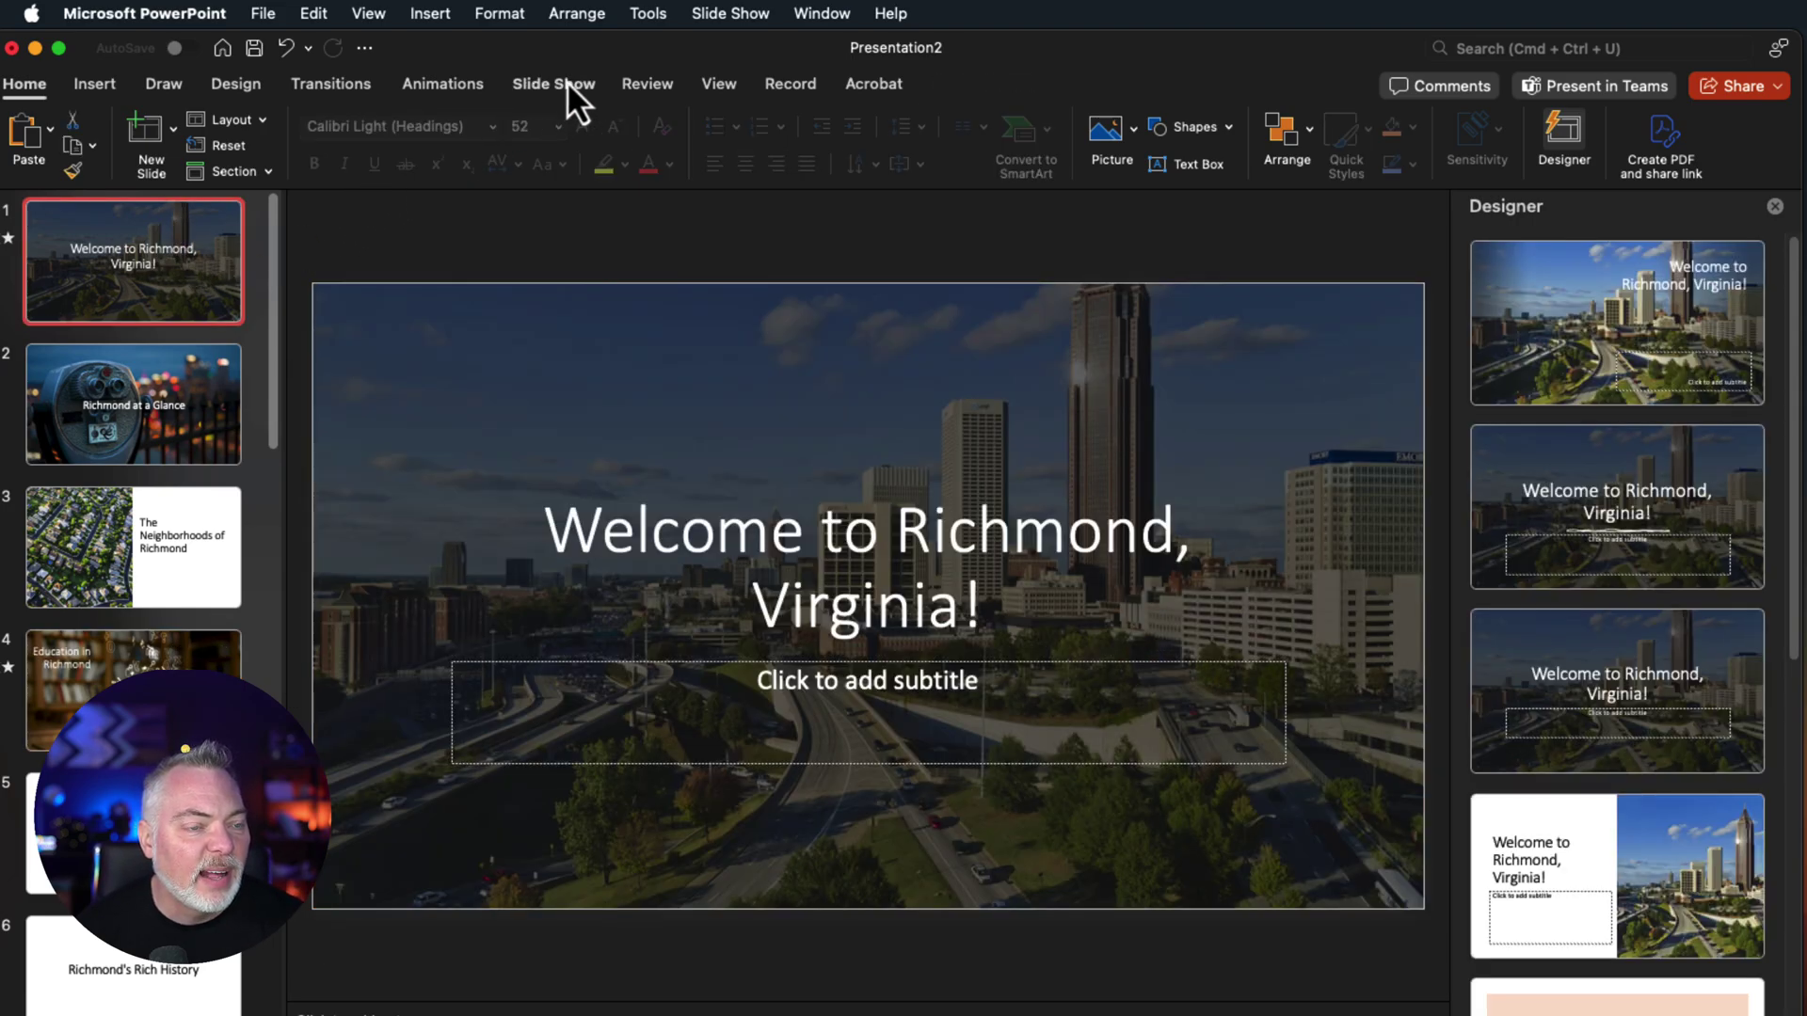
{"action": "left_click", "coordinate": [561, 83]}
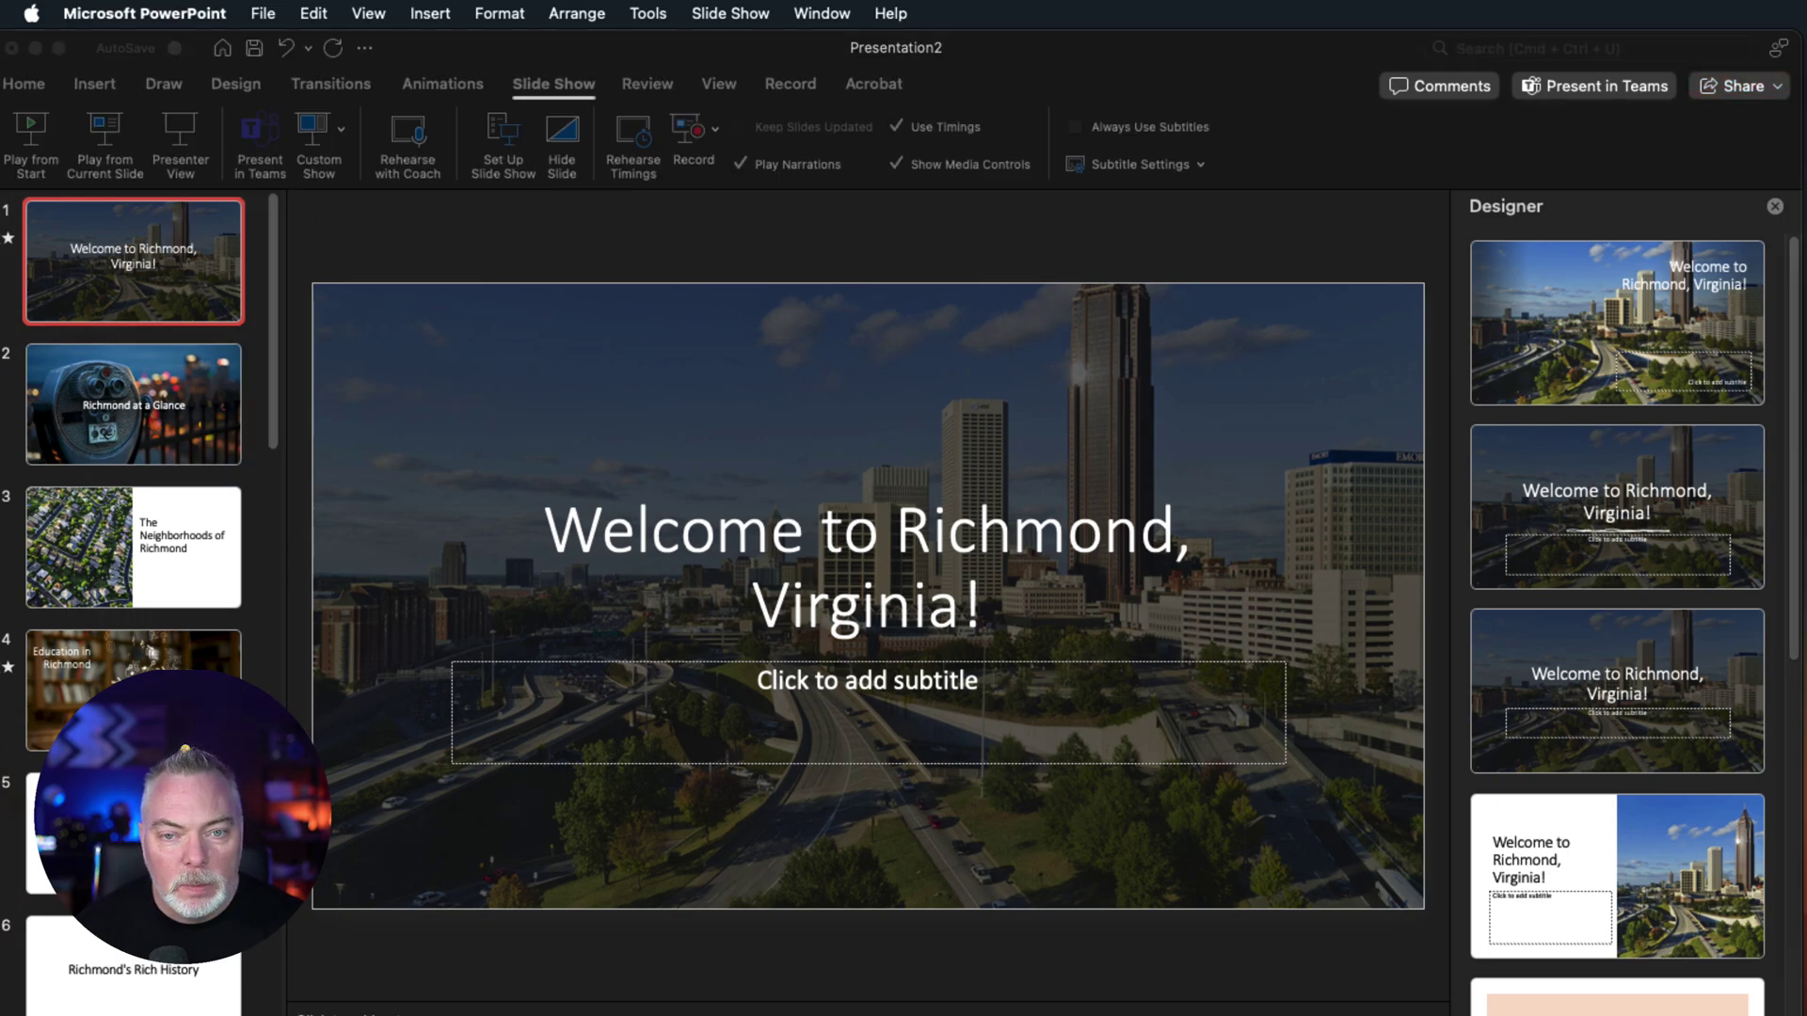
{"action": "left_click", "coordinate": [1774, 206]}
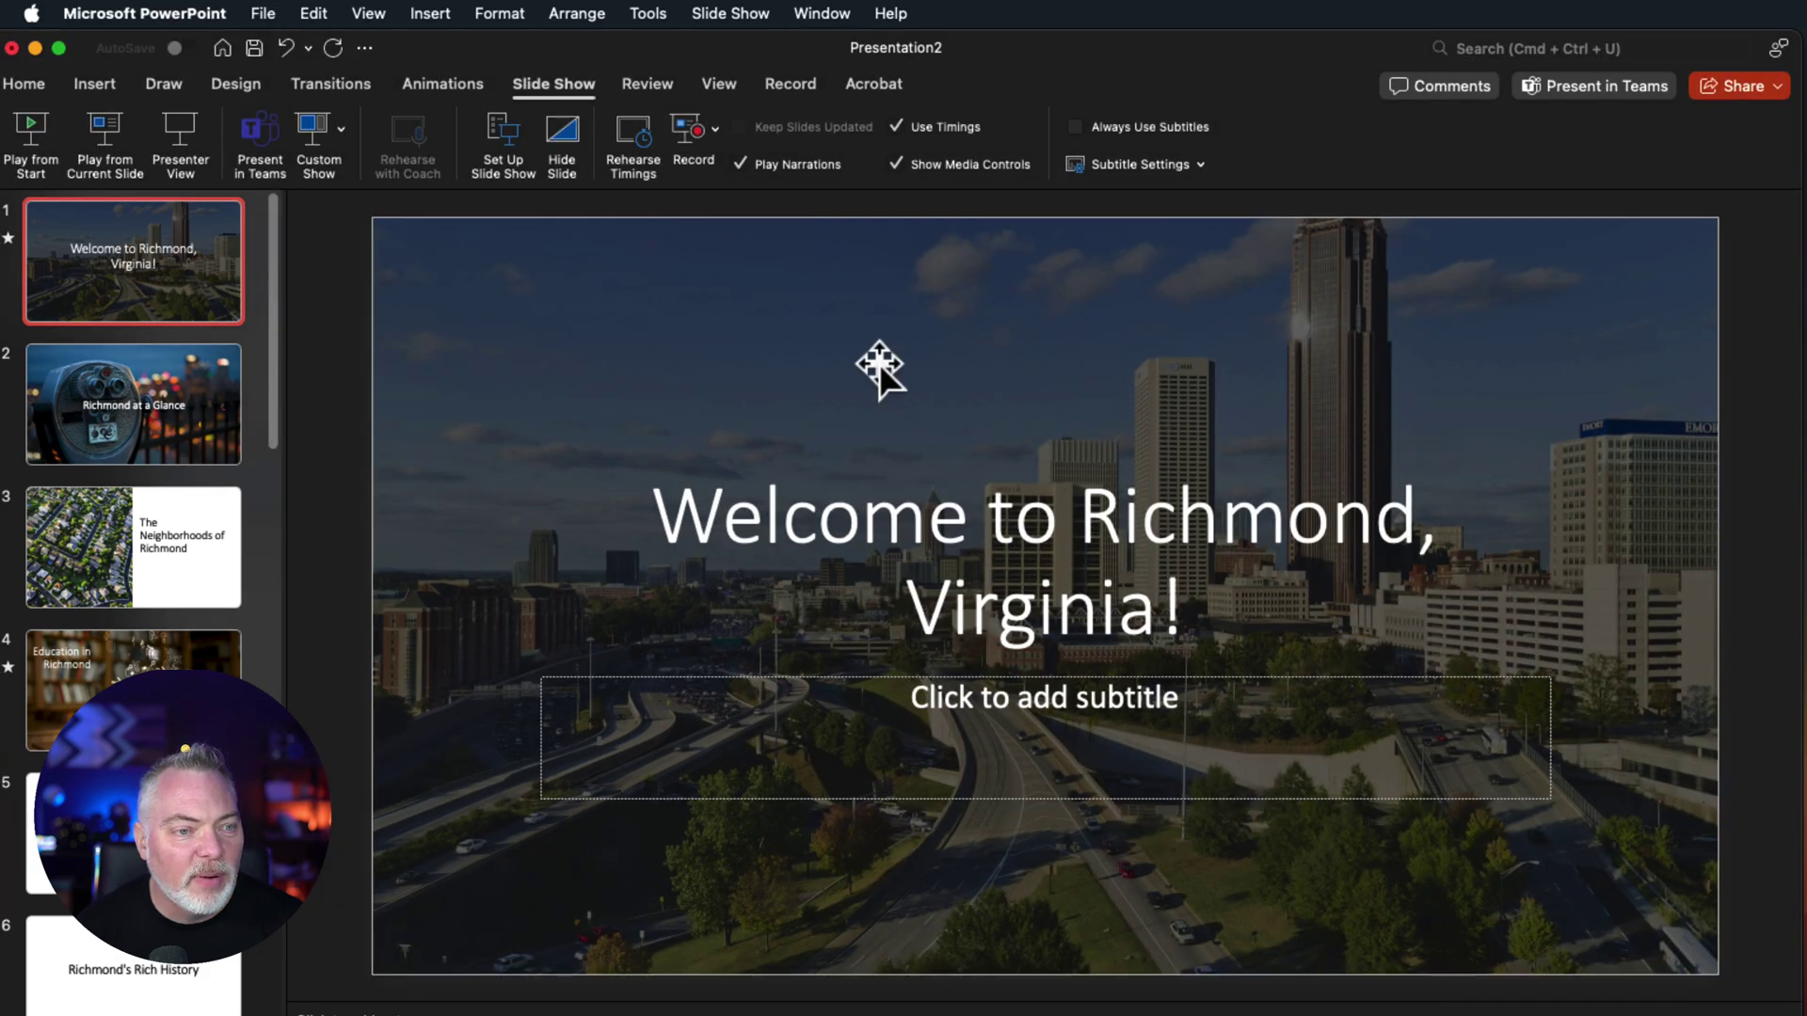
{"action": "left_click", "coordinate": [31, 132]}
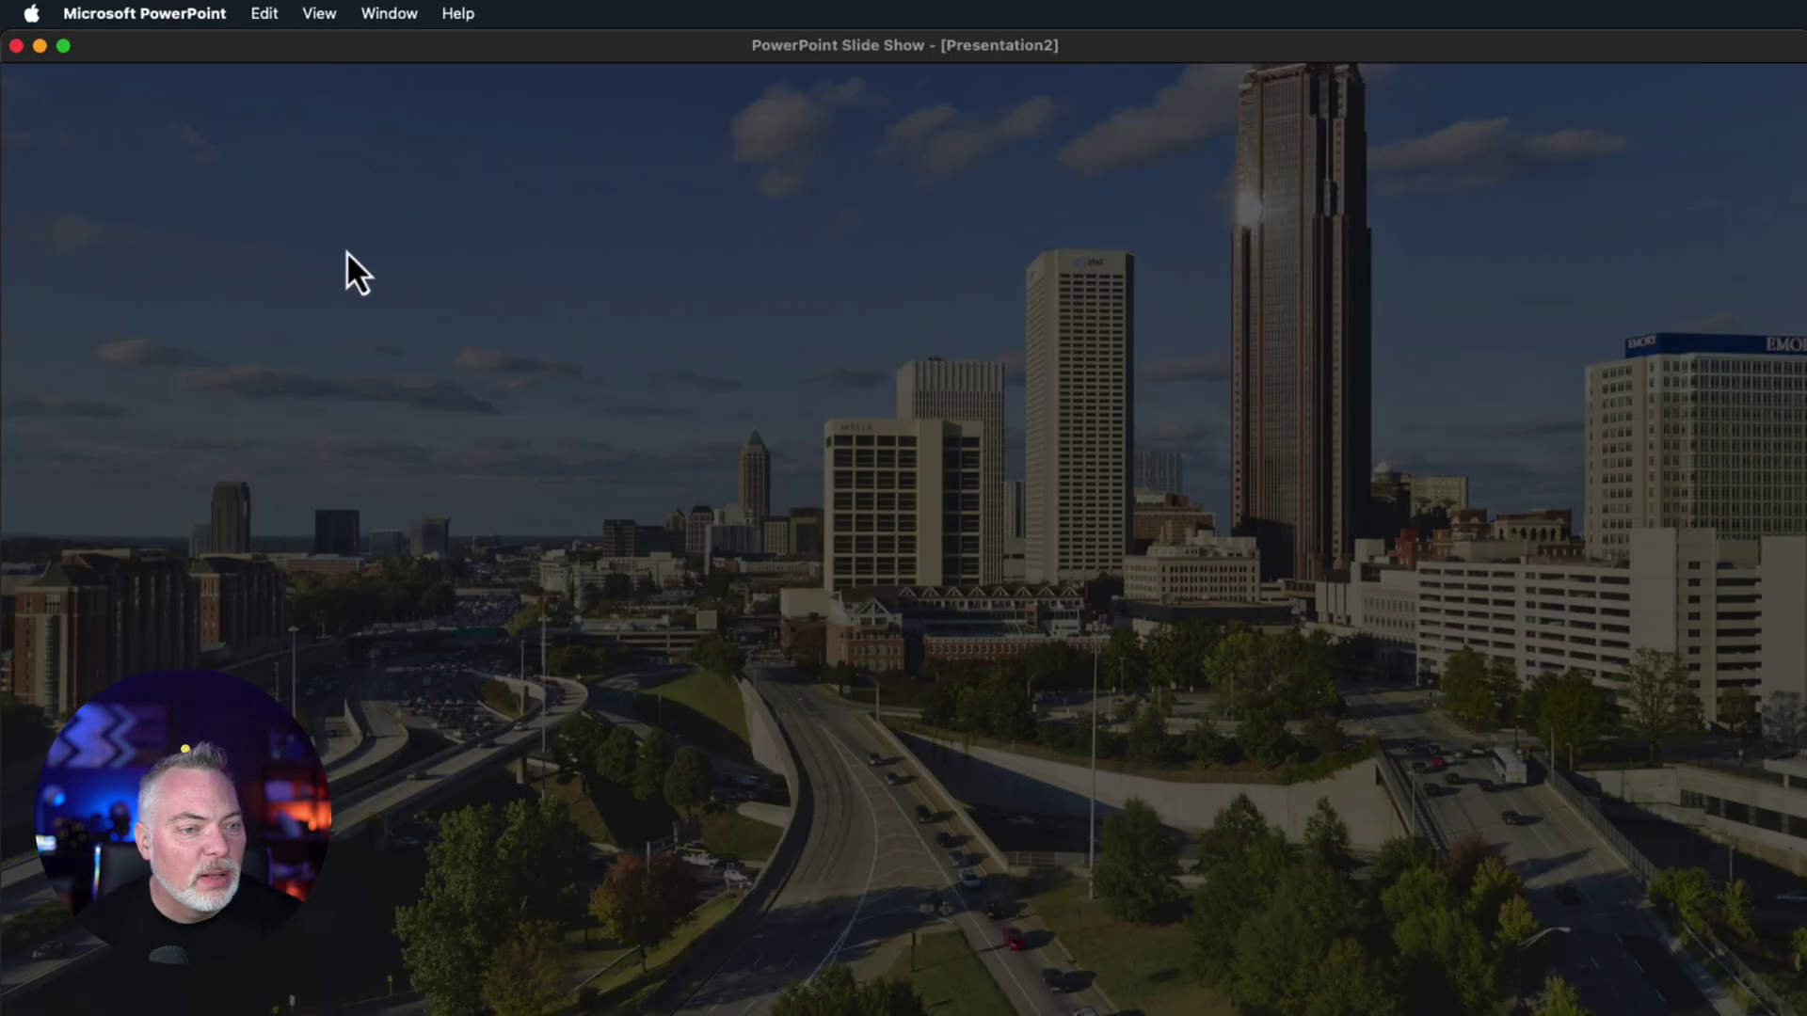
{"action": "left_click", "coordinate": [836, 262]}
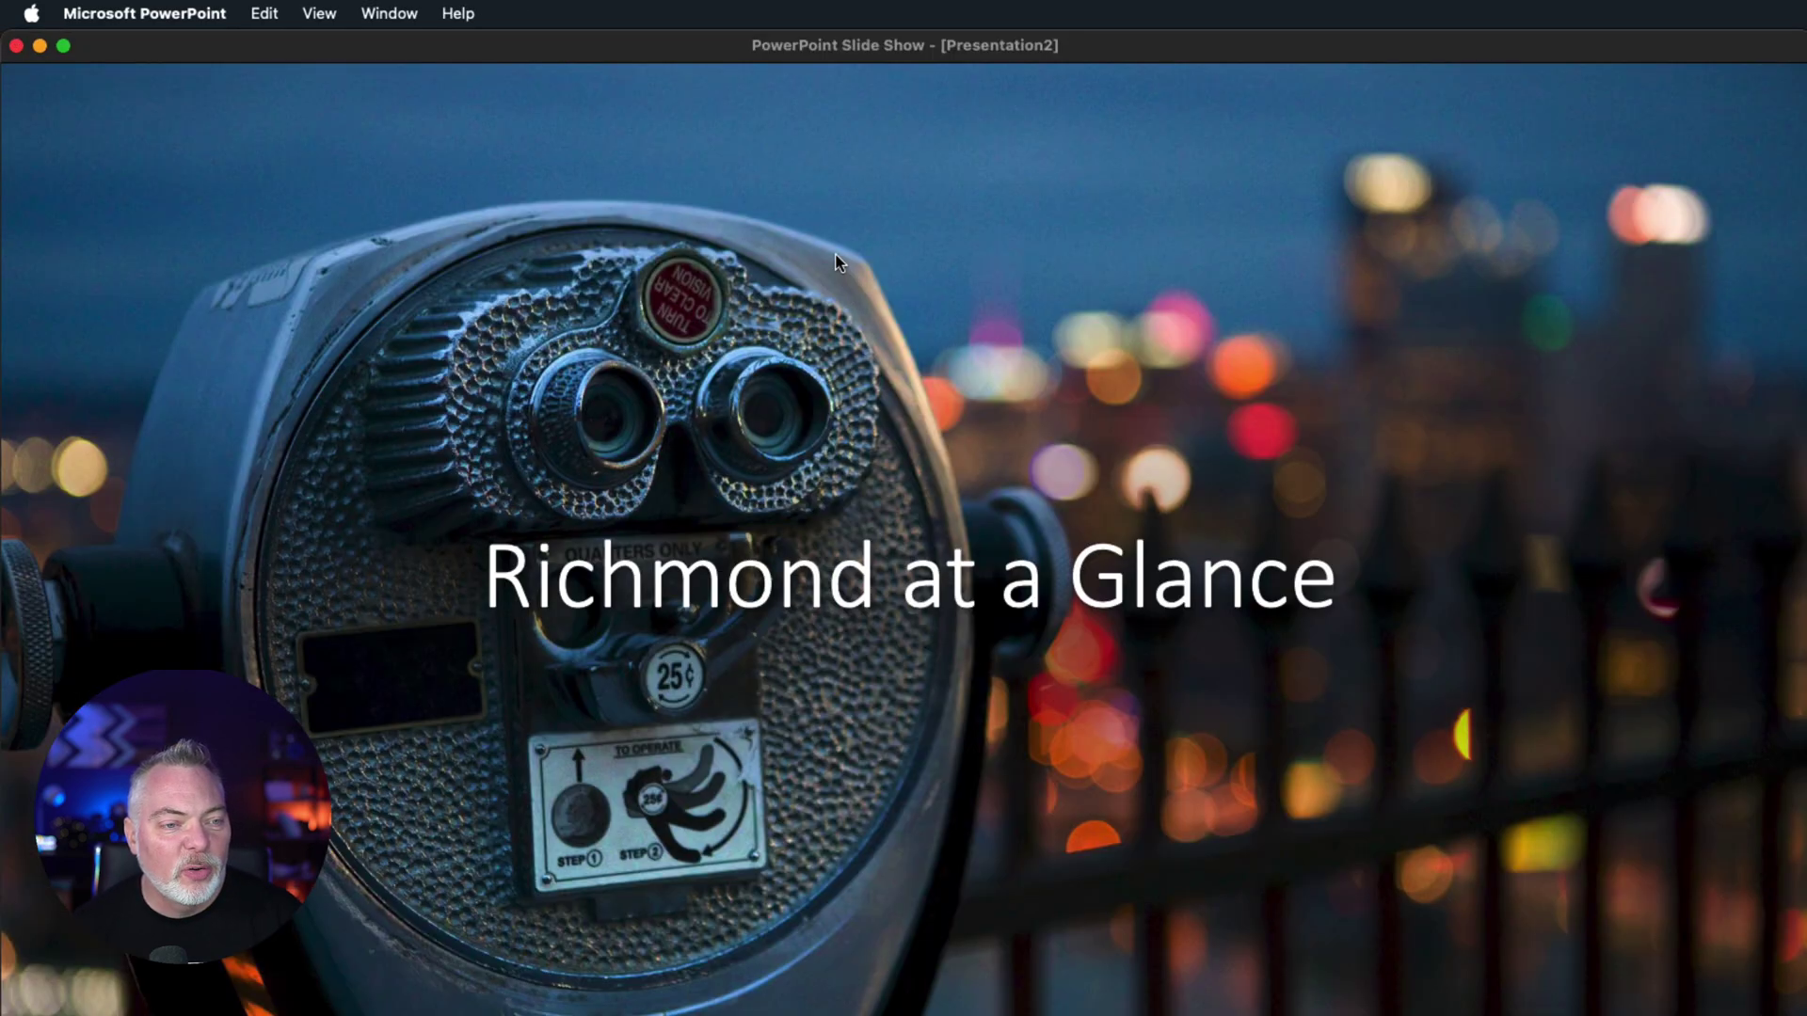
{"action": "left_click", "coordinate": [837, 261]}
{"action": "left_click", "coordinate": [835, 258]}
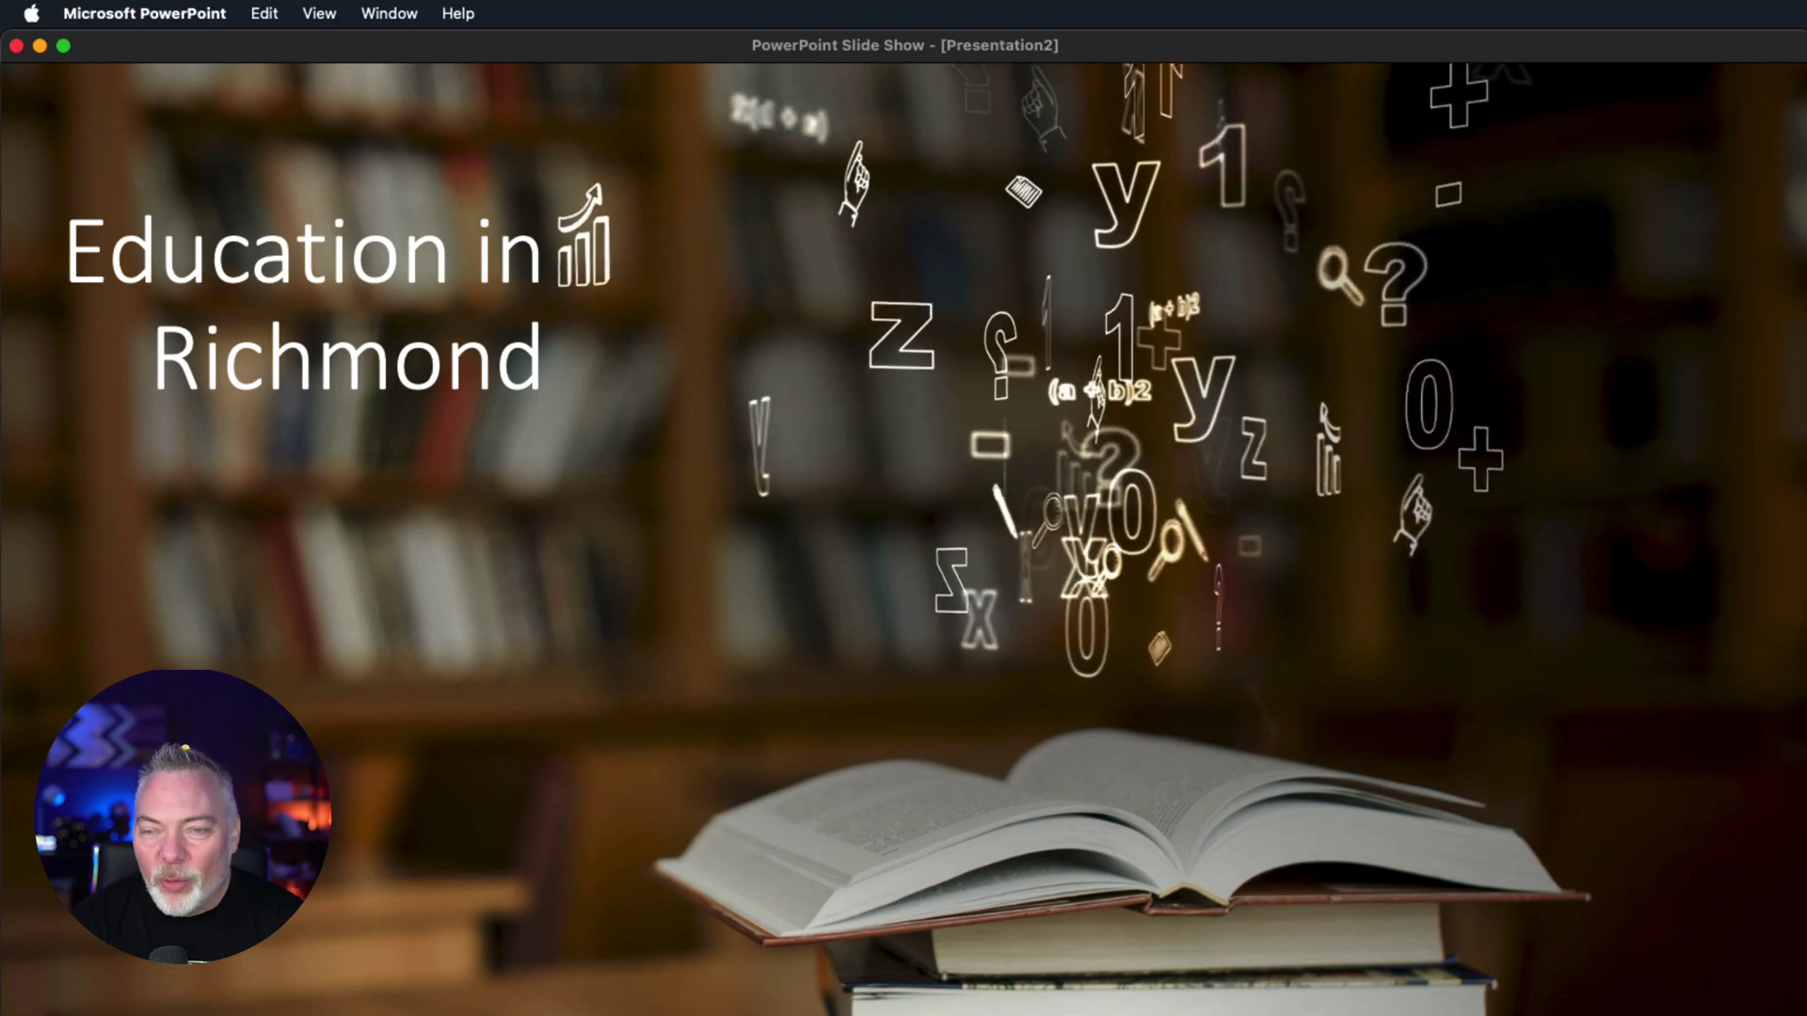
Exit the slideshow and go to slide 5, Outdoor Adventures for Families.
{"action": "key", "text": "Escape"}
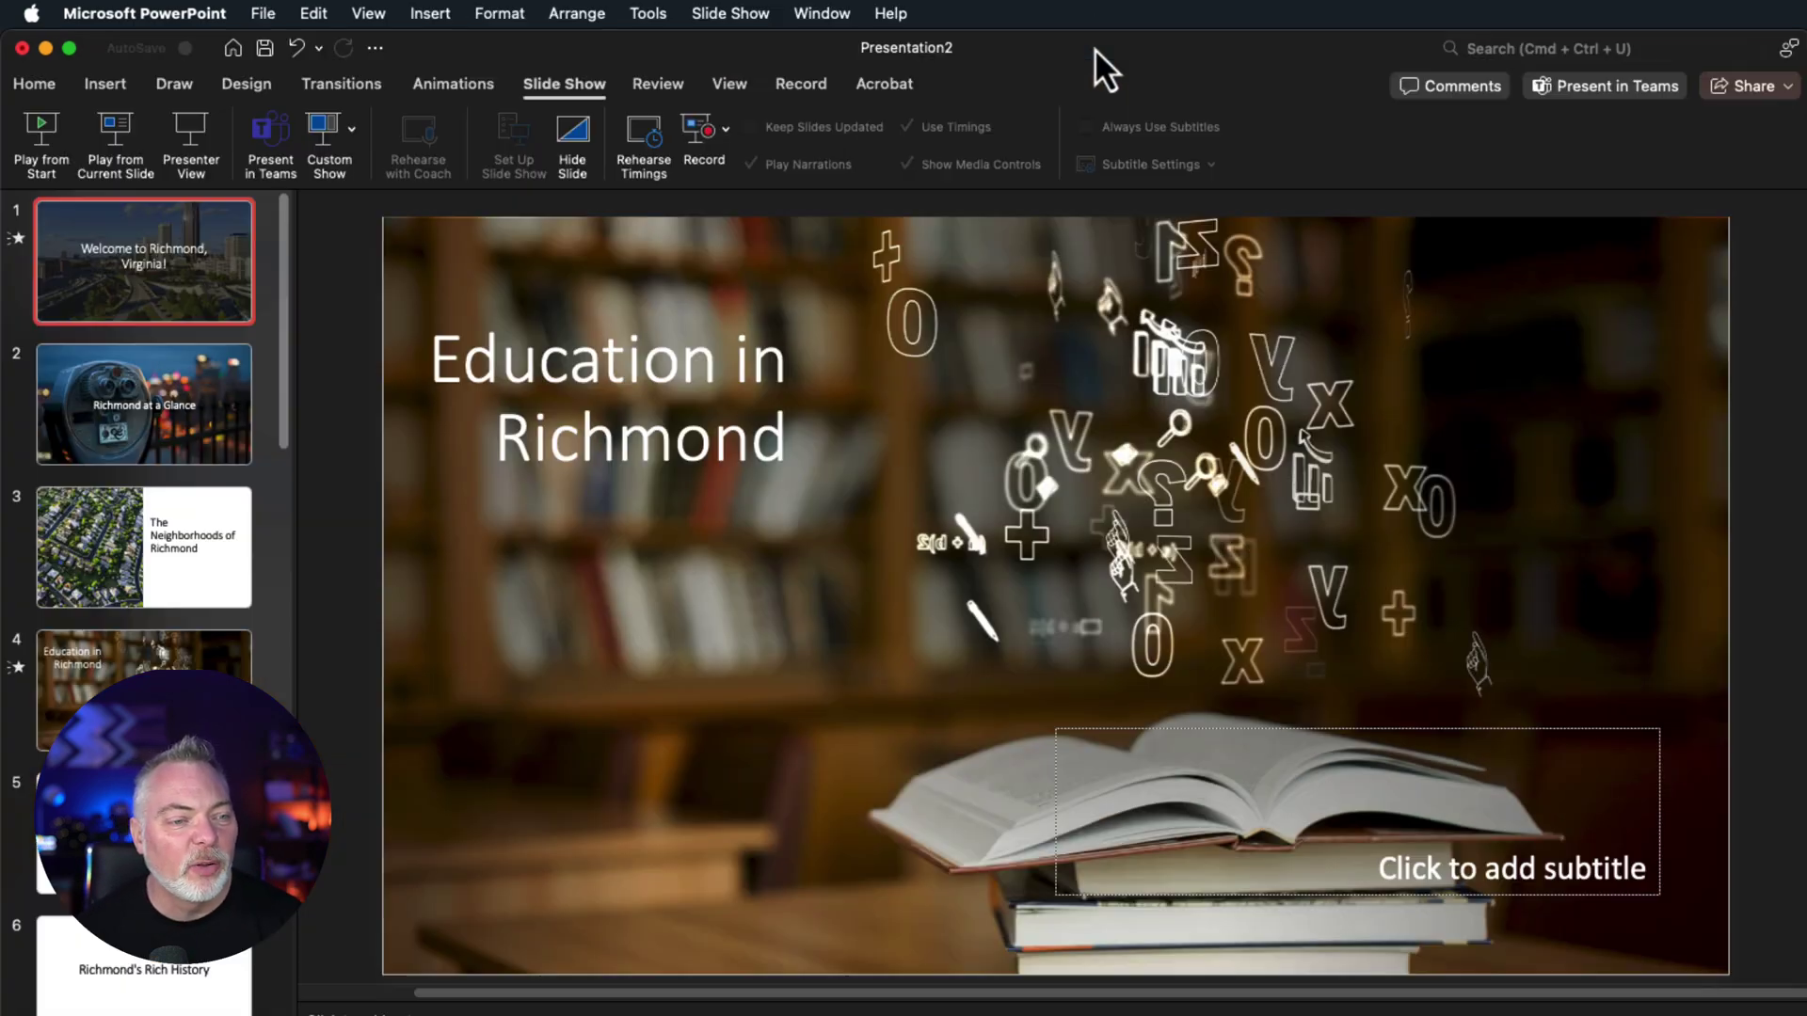
{"action": "key", "text": "Down"}
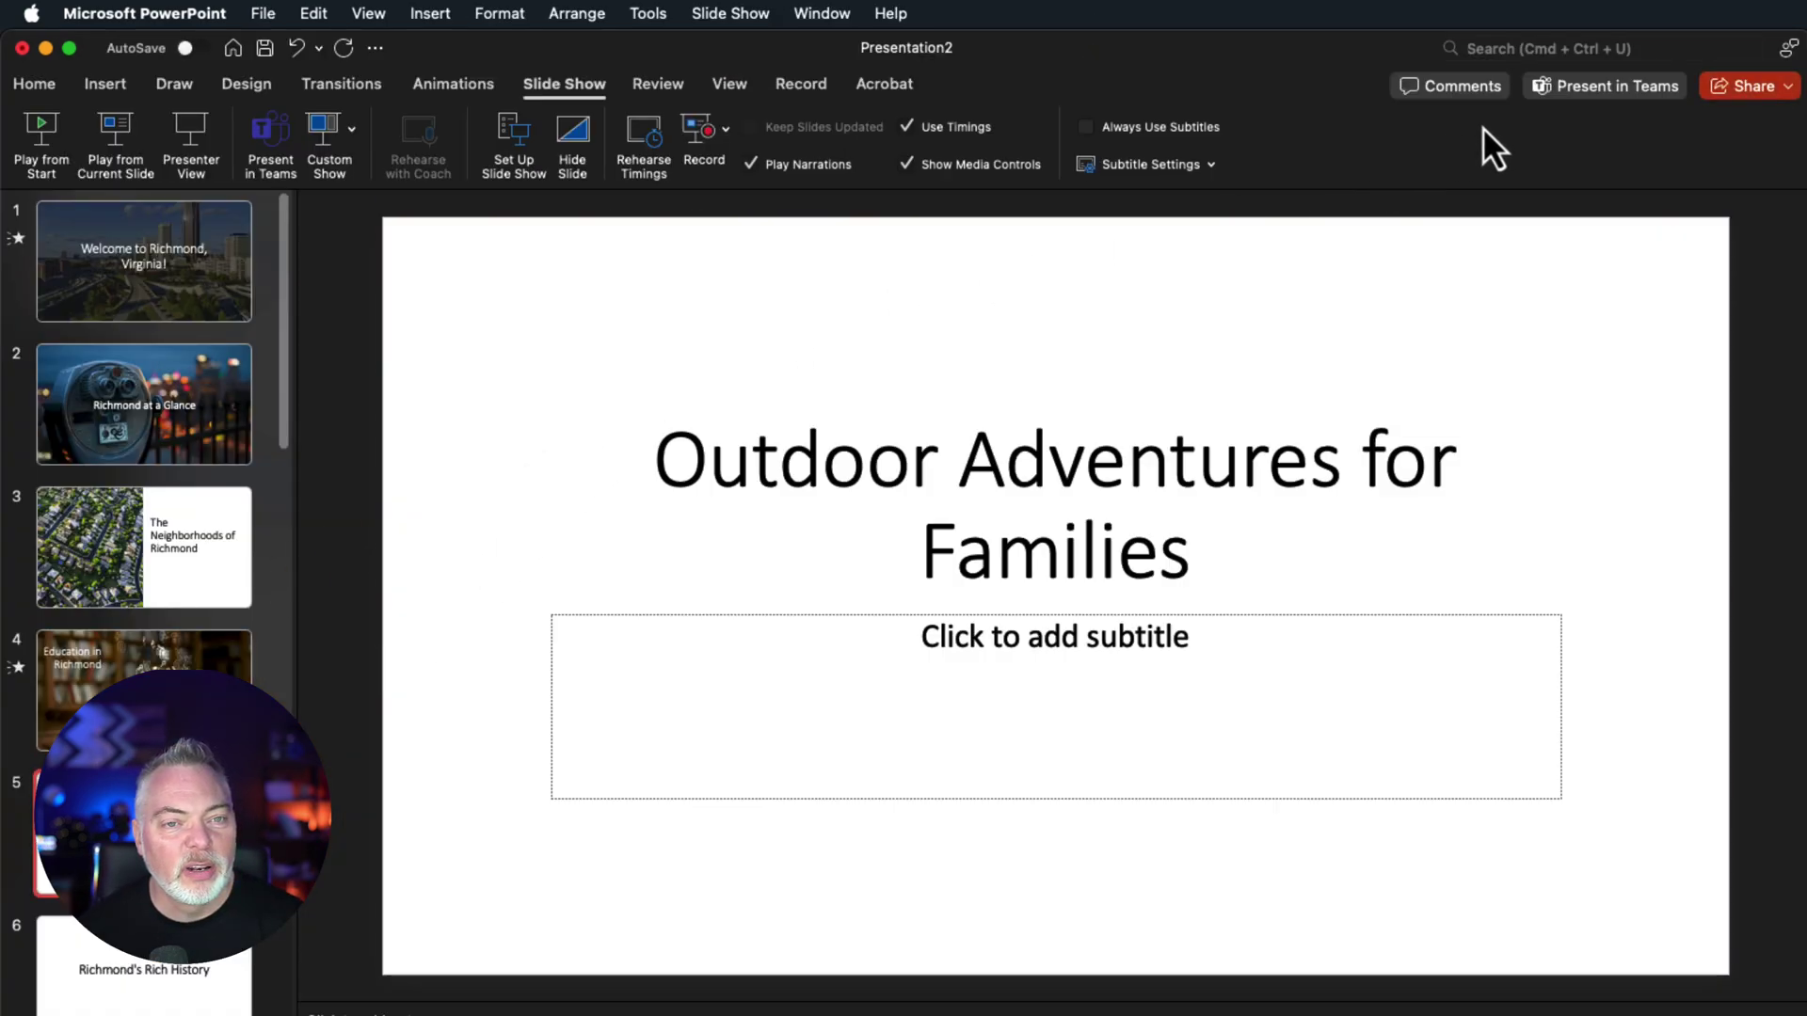
{"action": "left_click", "coordinate": [35, 85]}
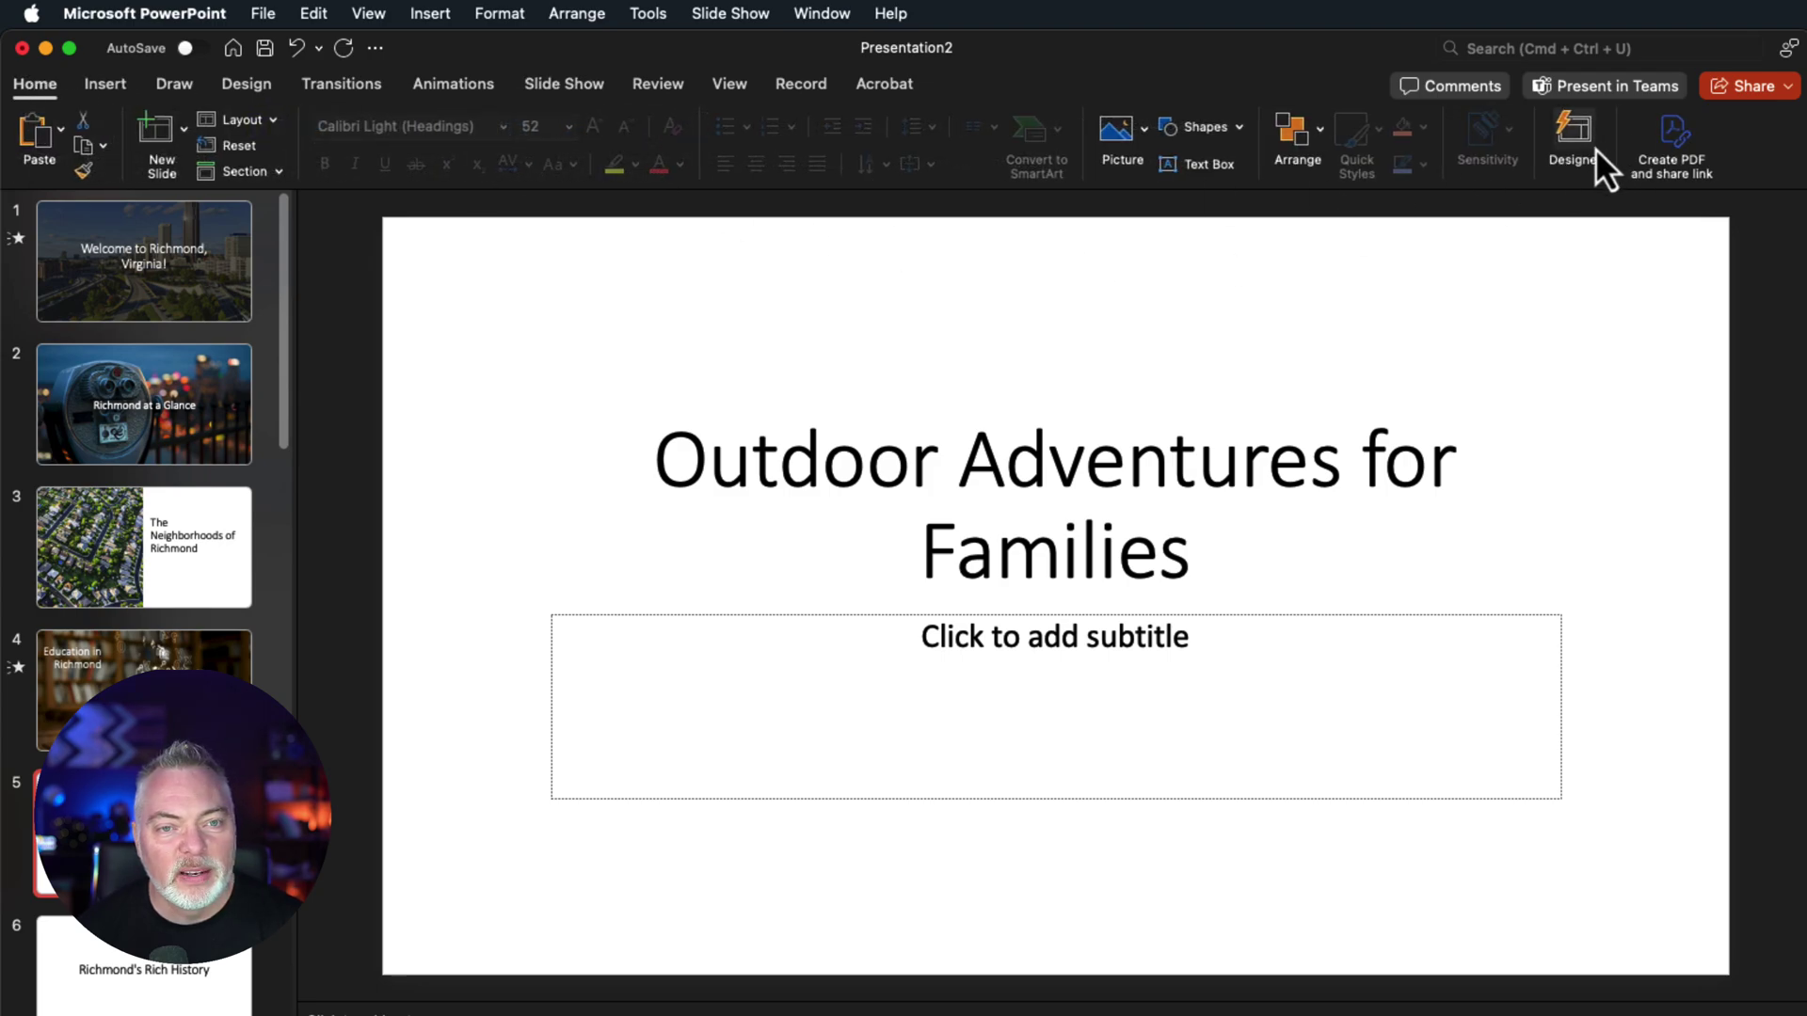
Apply the blue-wave Designer background to slide 5, then select slide 6, Richmond's Rich History.
{"action": "left_click", "coordinate": [1562, 155]}
{"action": "scroll", "coordinate": [1685, 593], "scroll_direction": "down", "scroll_amount": 10}
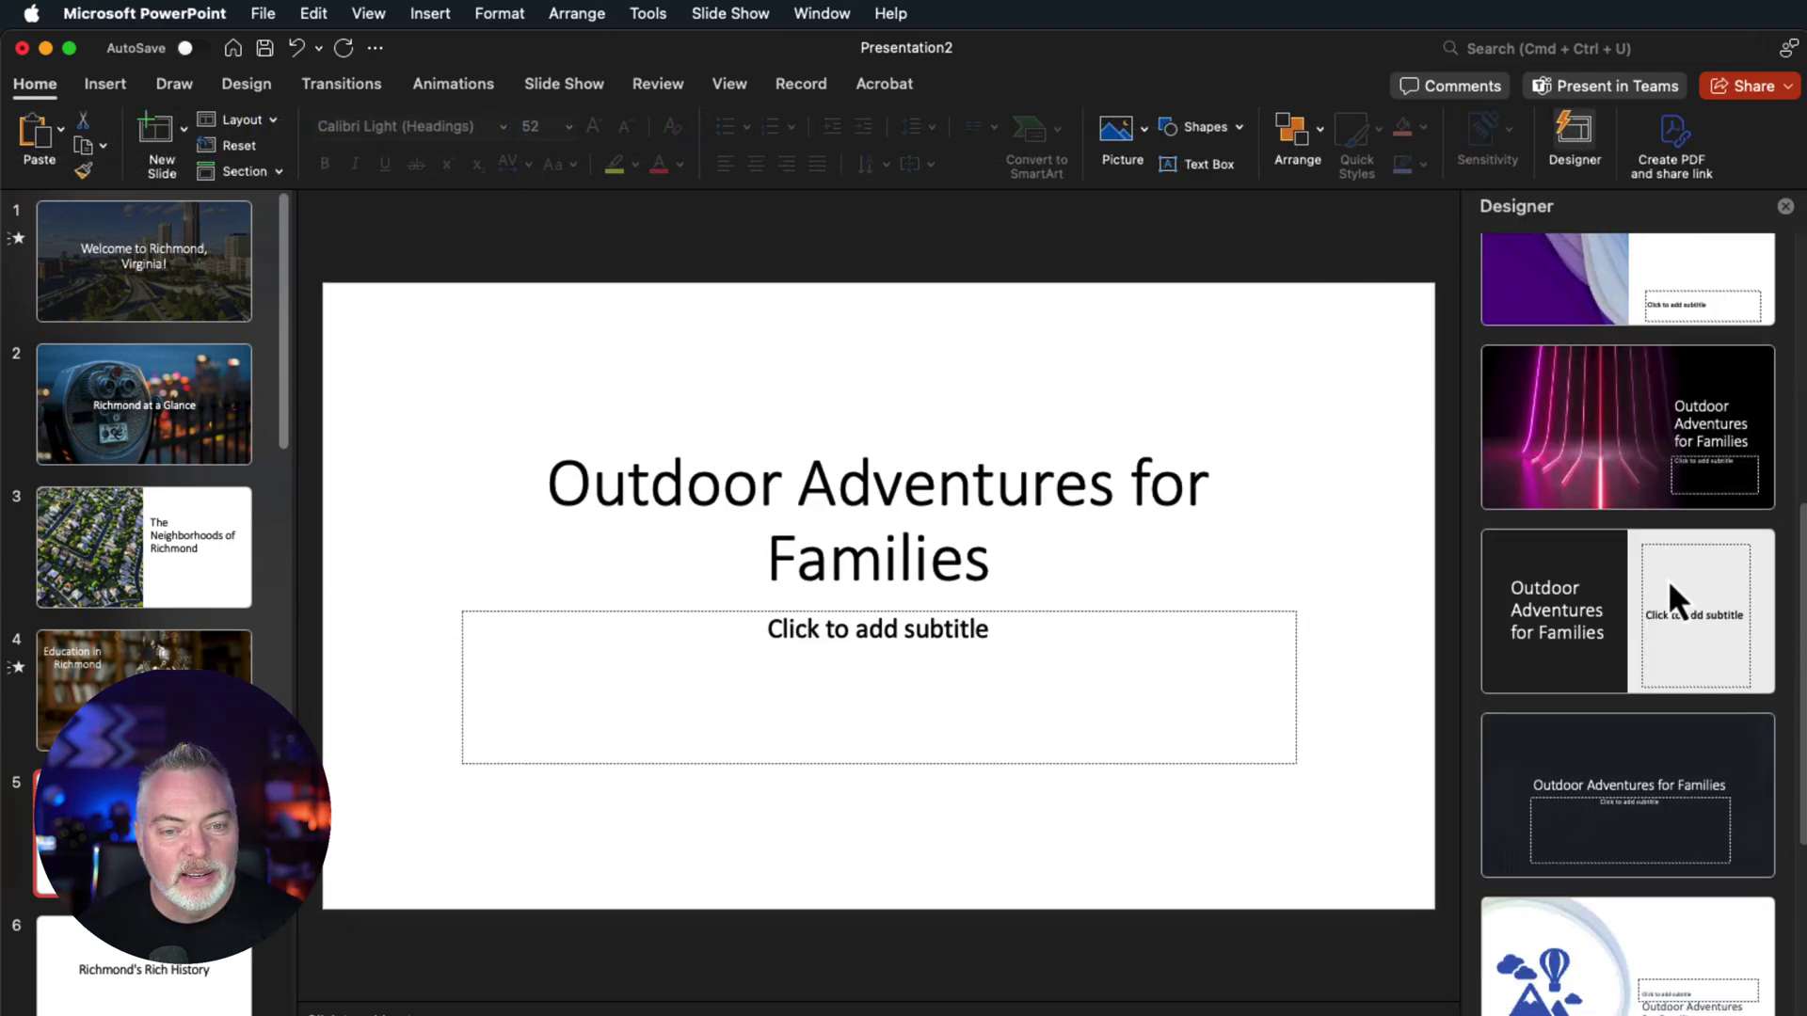
{"action": "left_click", "coordinate": [1626, 986]}
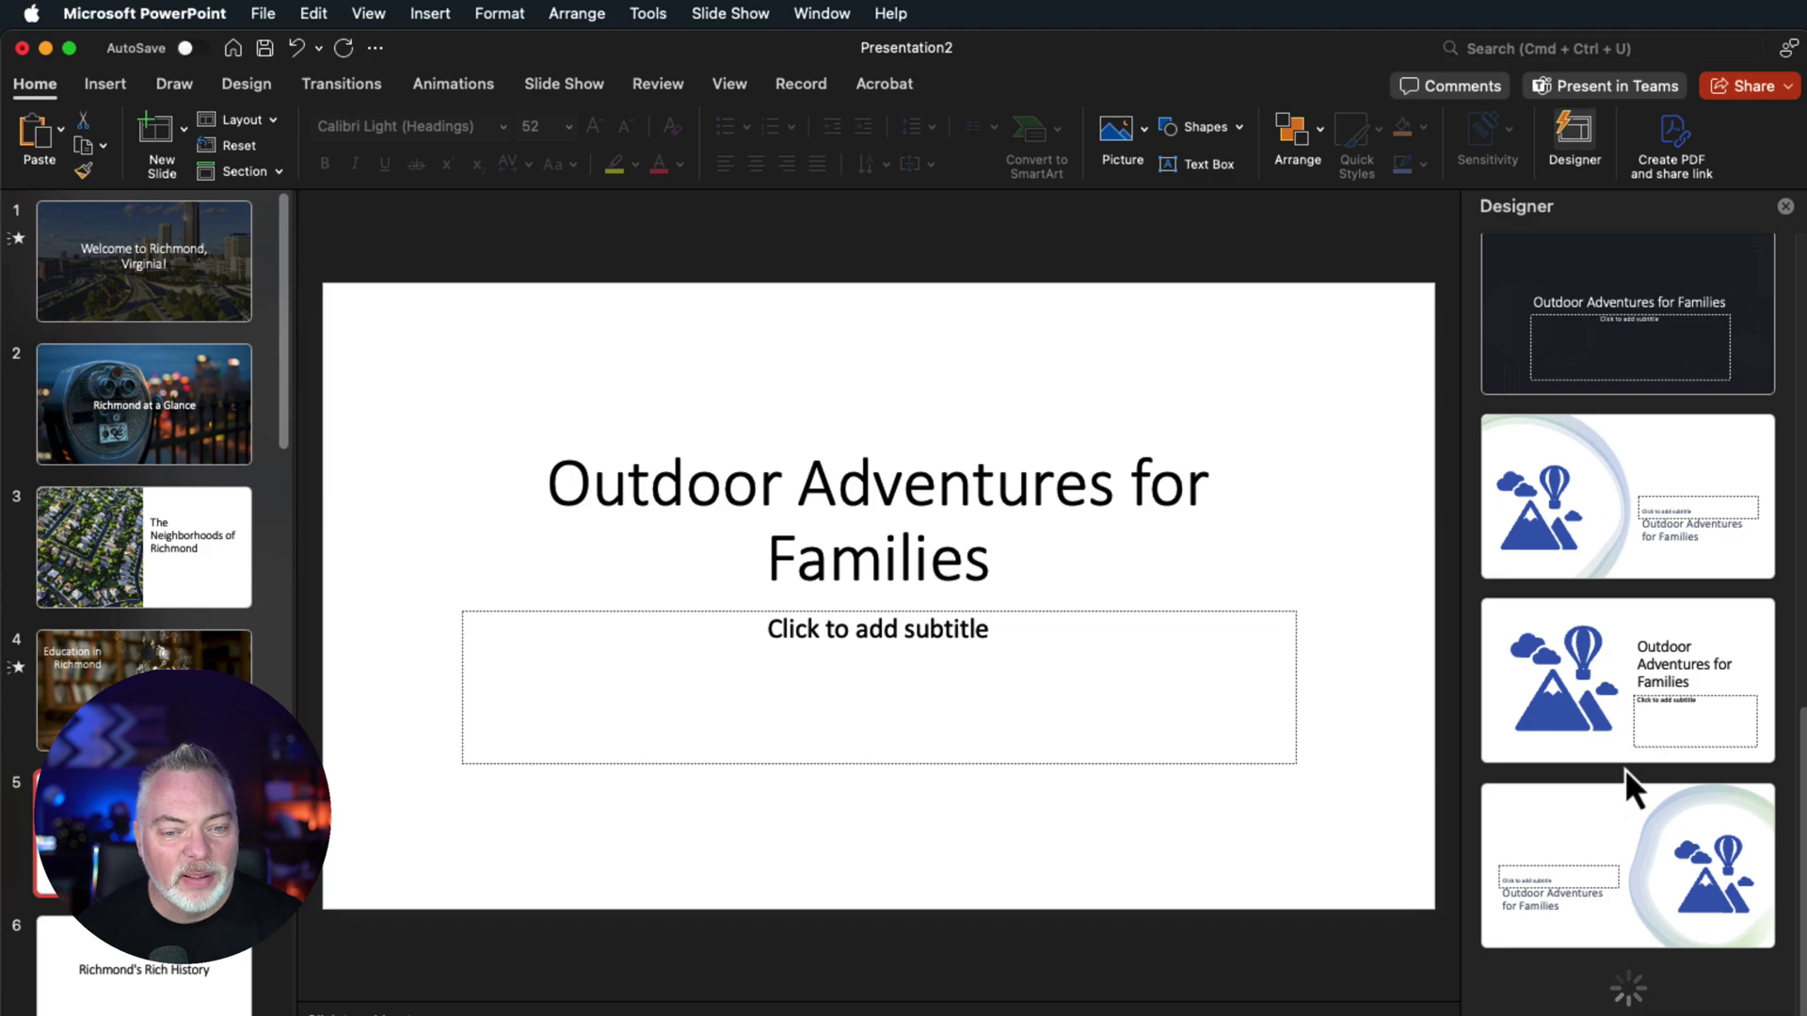
{"action": "scroll", "coordinate": [1627, 768], "scroll_direction": "down", "scroll_amount": 5}
{"action": "scroll", "coordinate": [1628, 766], "scroll_direction": "down", "scroll_amount": 5}
{"action": "left_click", "coordinate": [1607, 405]}
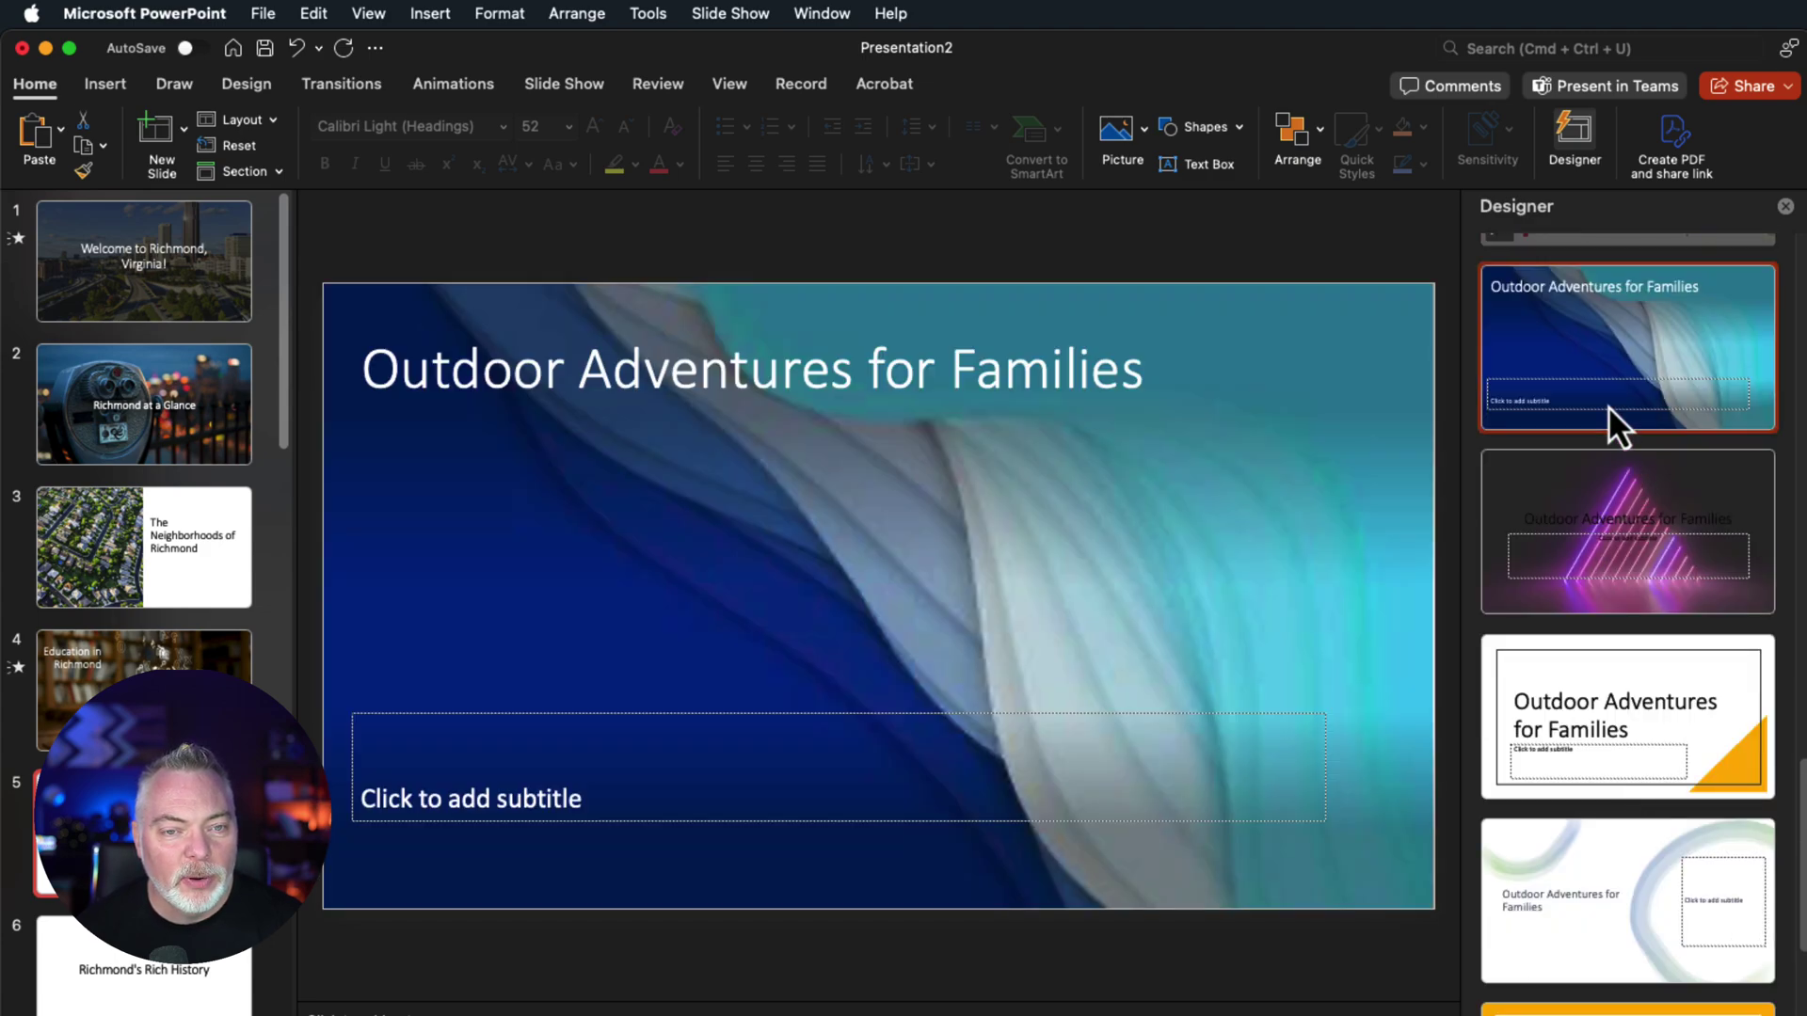
{"action": "scroll", "coordinate": [1742, 596], "scroll_direction": "down", "scroll_amount": 5}
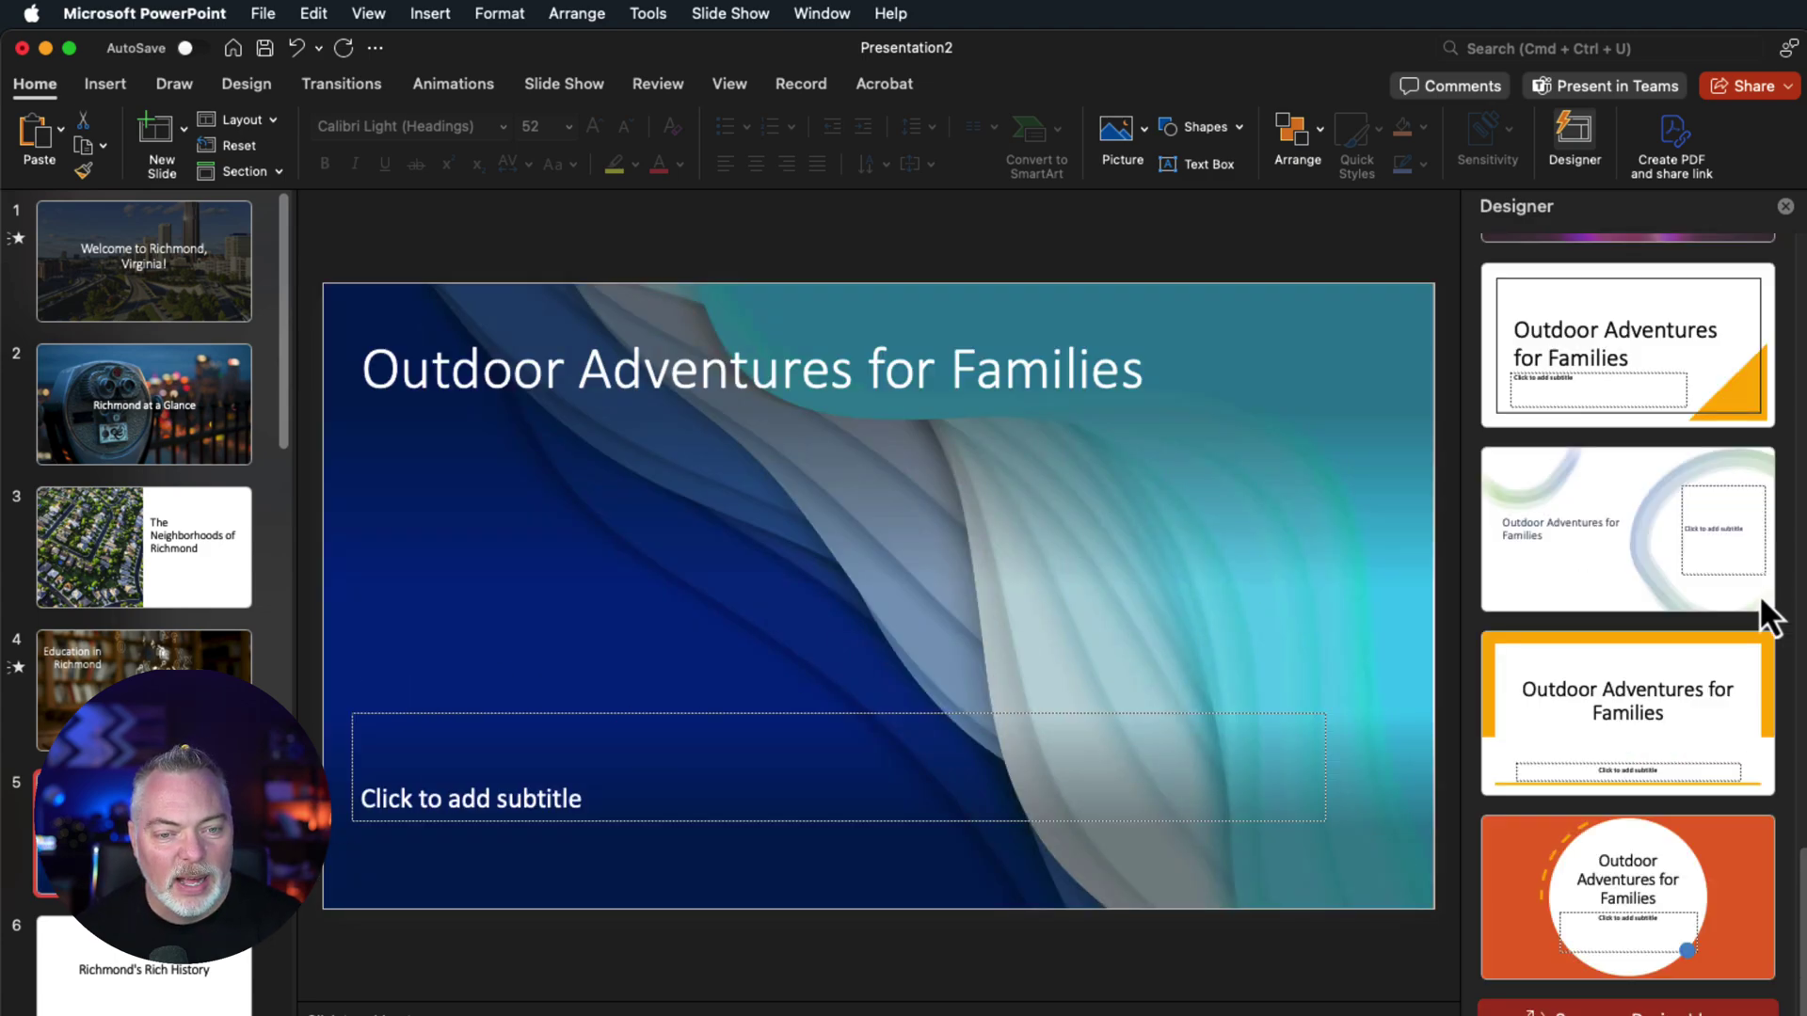
{"action": "left_click", "coordinate": [247, 967]}
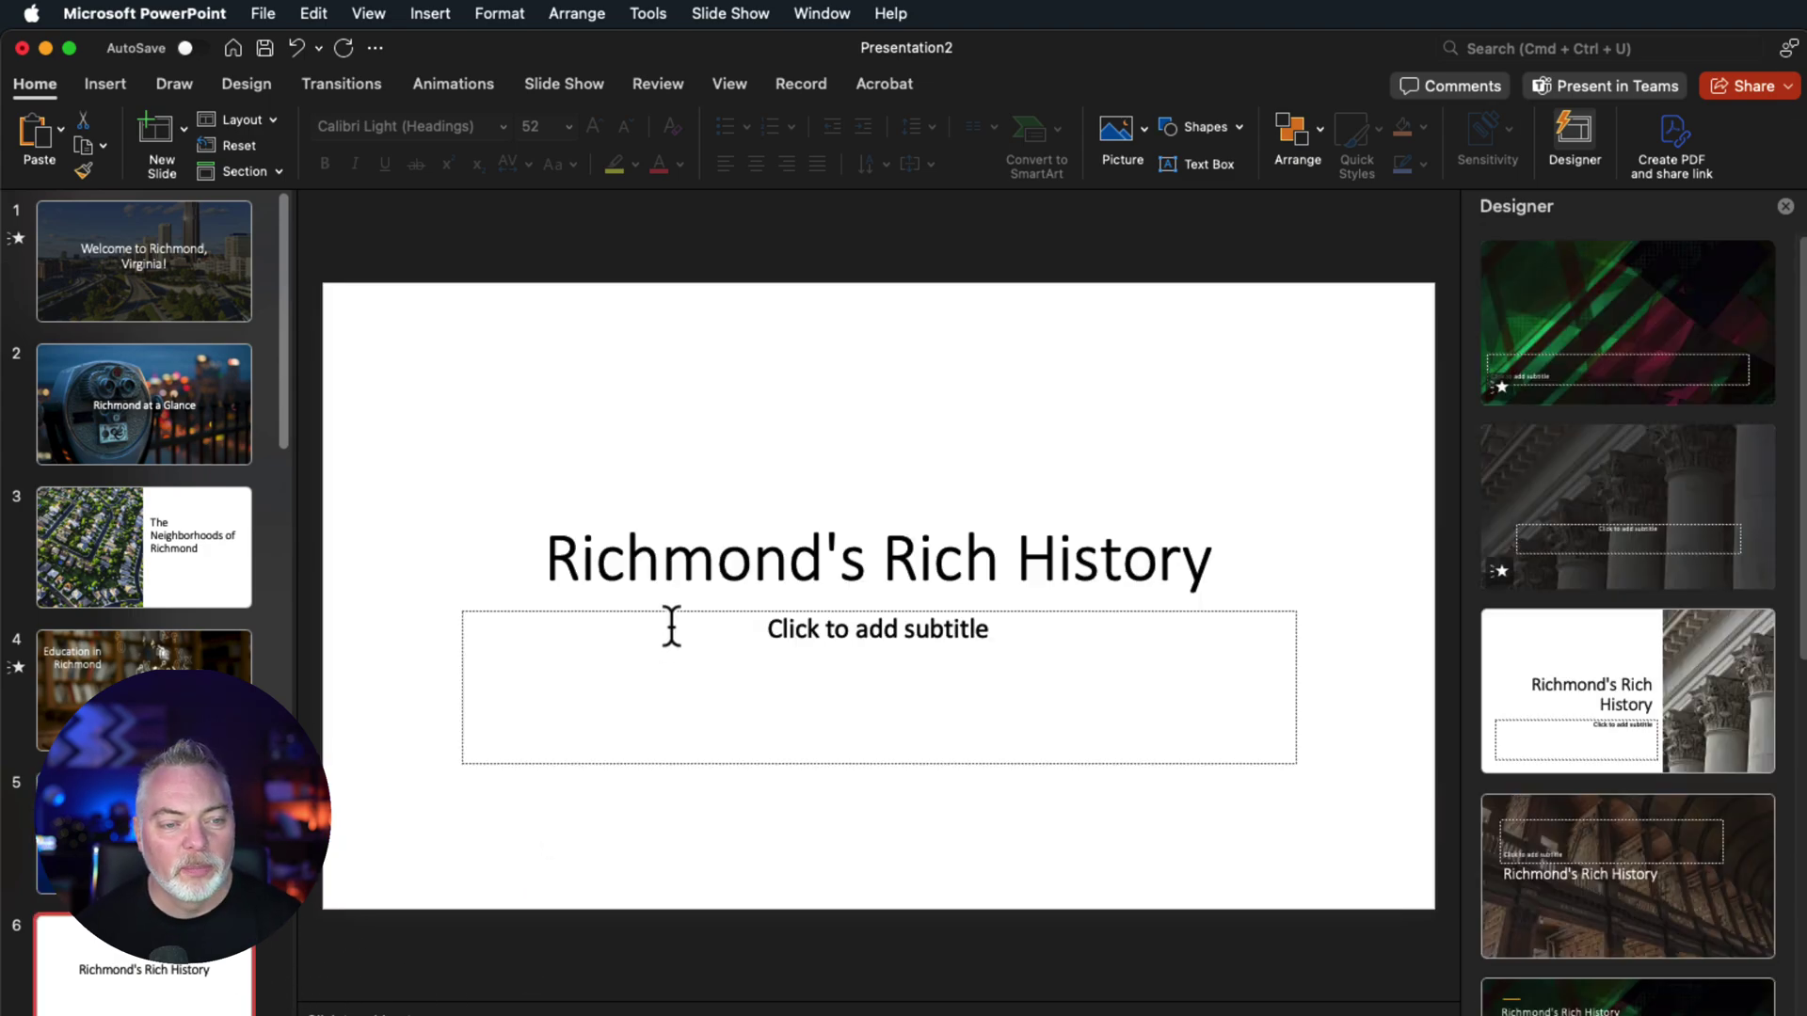